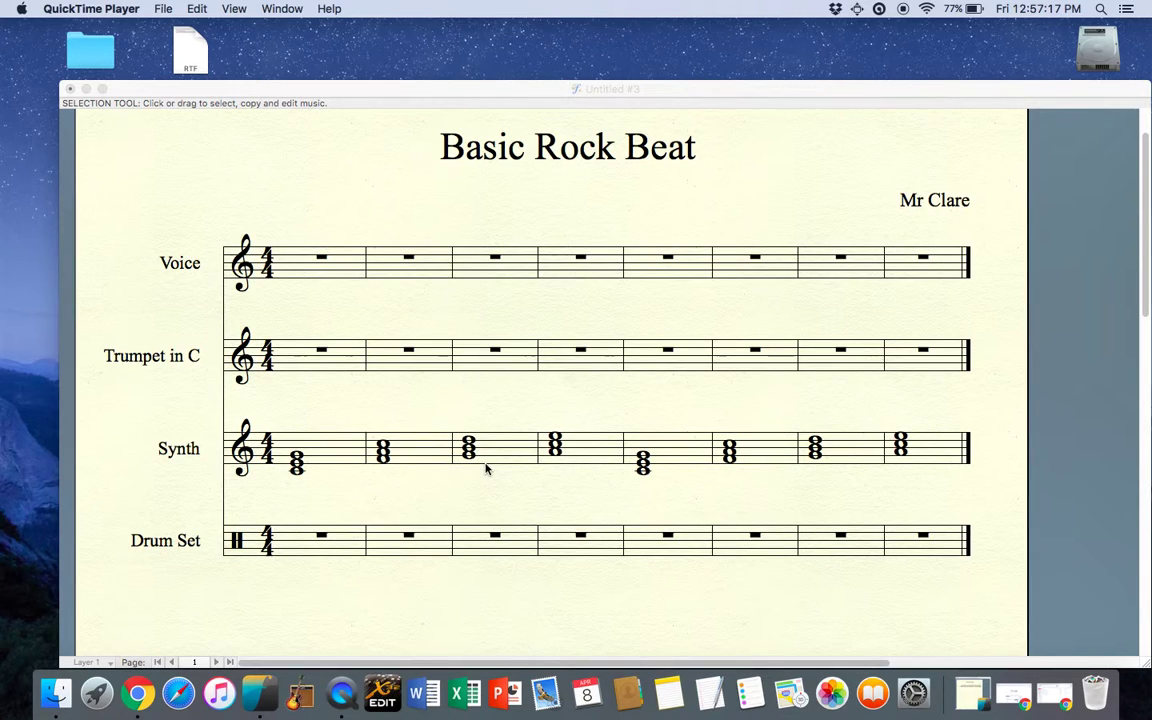
# - Scroll the score and bring the Finale window showing Basic Rock Beat to the front
pyautogui.scroll(-3, 351, 530)
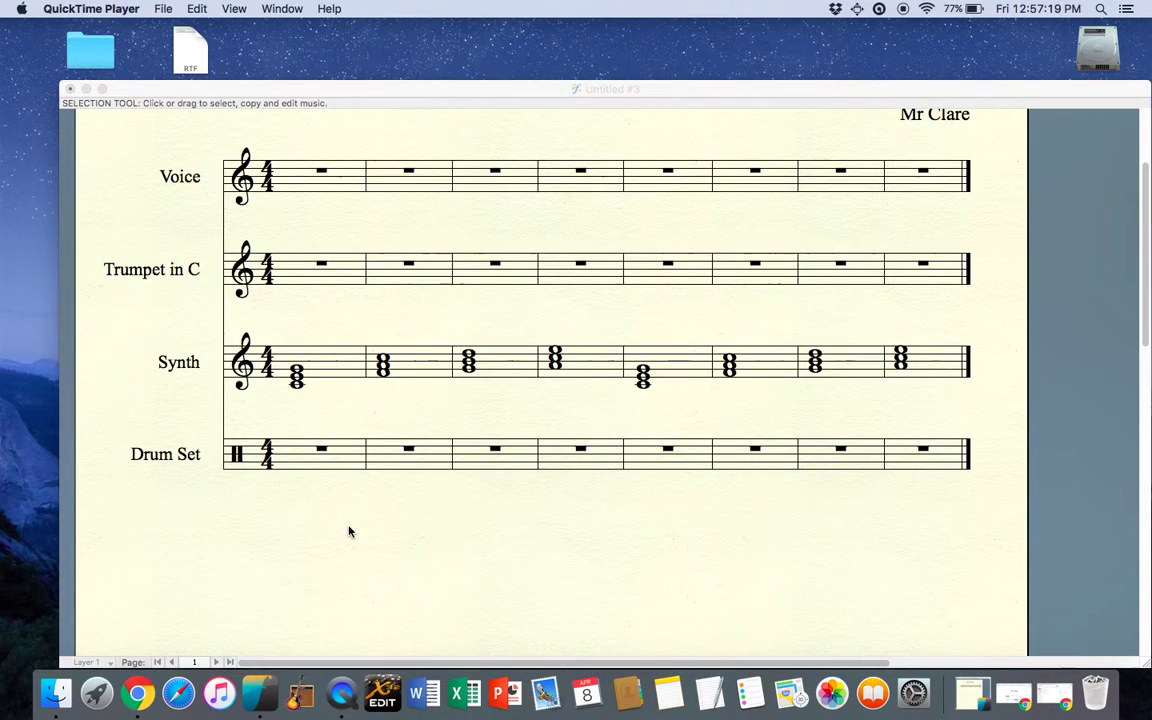
pyautogui.click(349, 531)
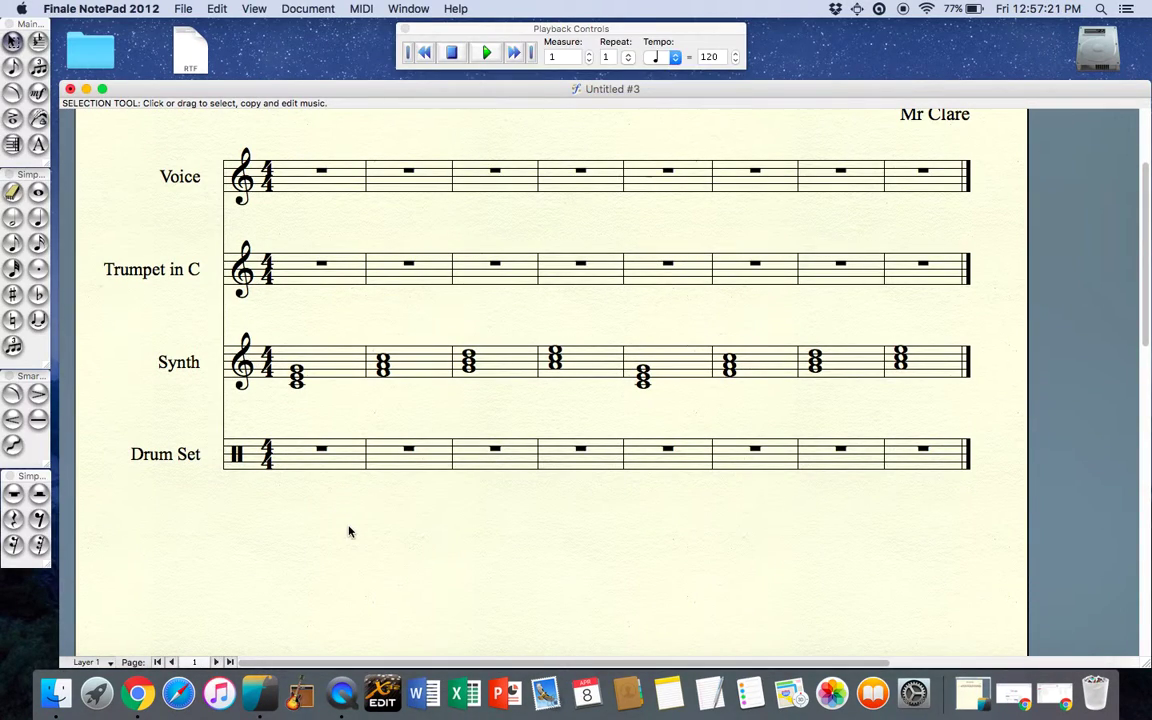
# - Place an eighth note at the start of the Drum Set's first bar
pyautogui.click(37, 220)
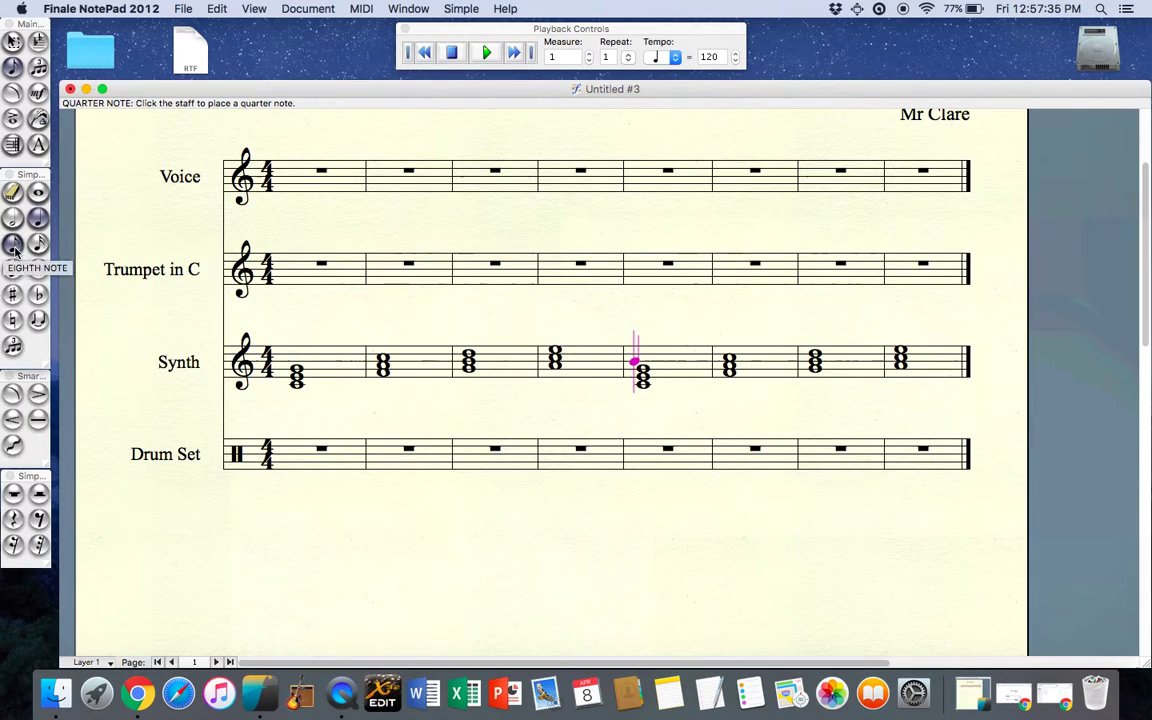
pyautogui.click(38, 243)
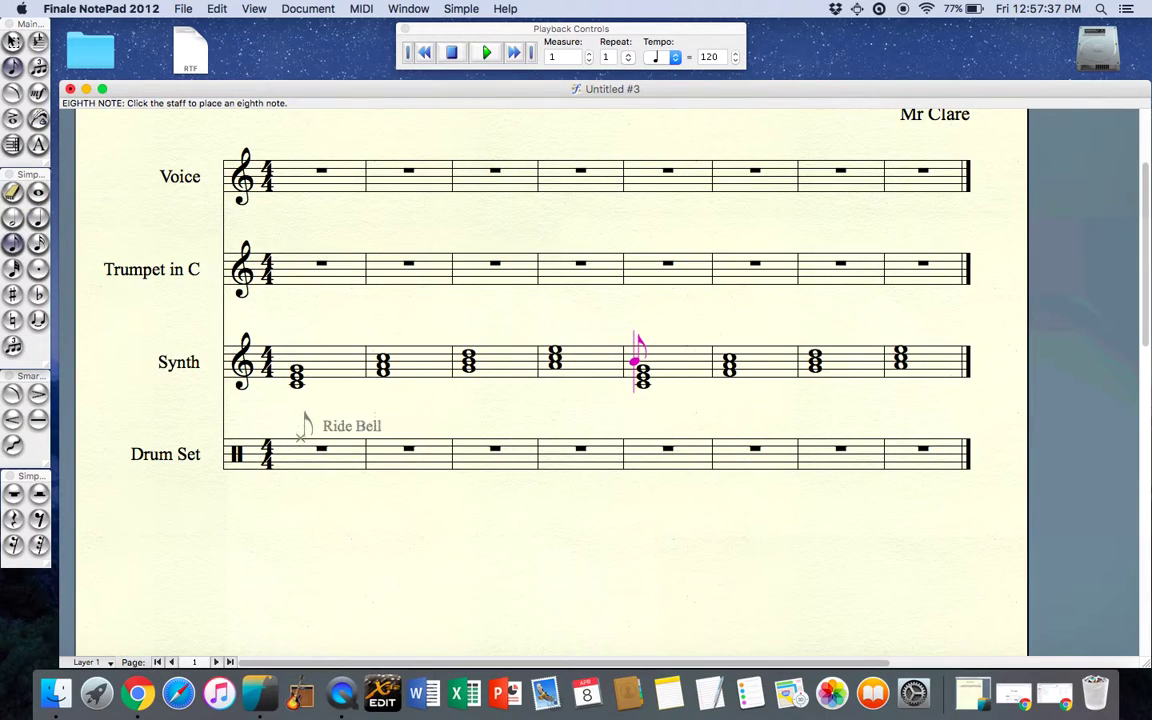
pyautogui.click(300, 433)
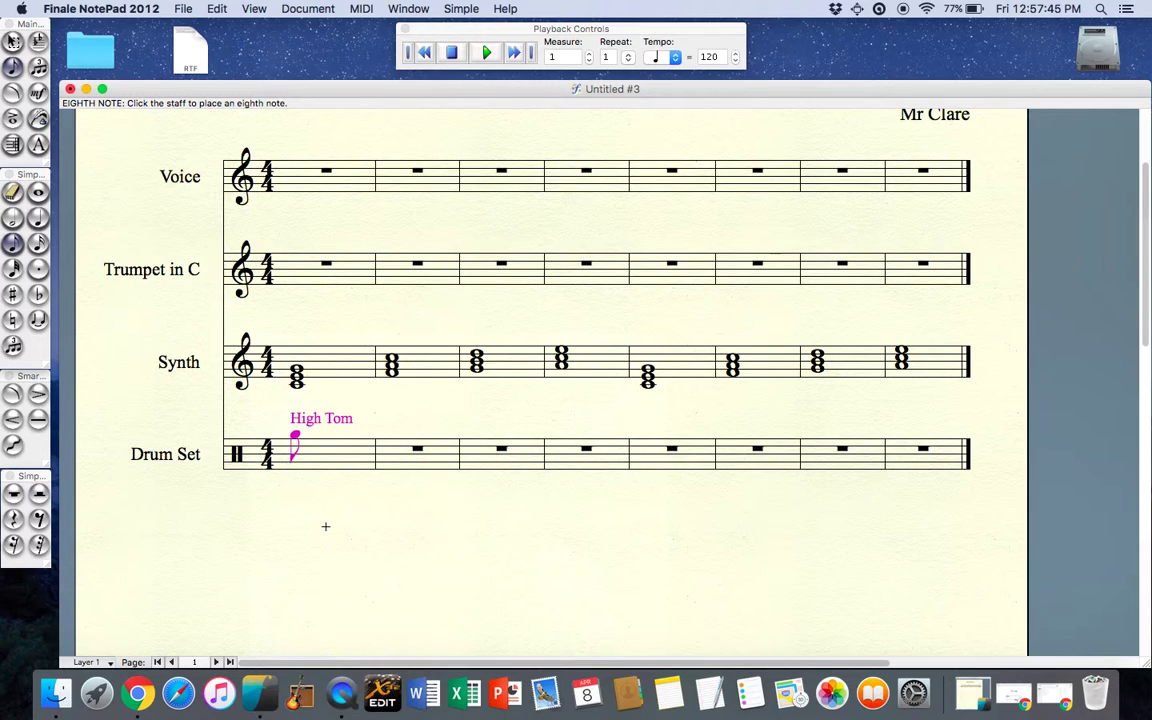
# - Cycle the note through drum sounds, up to China Cymbal, settling on Hi-Hat Closed
pyautogui.press('Up')
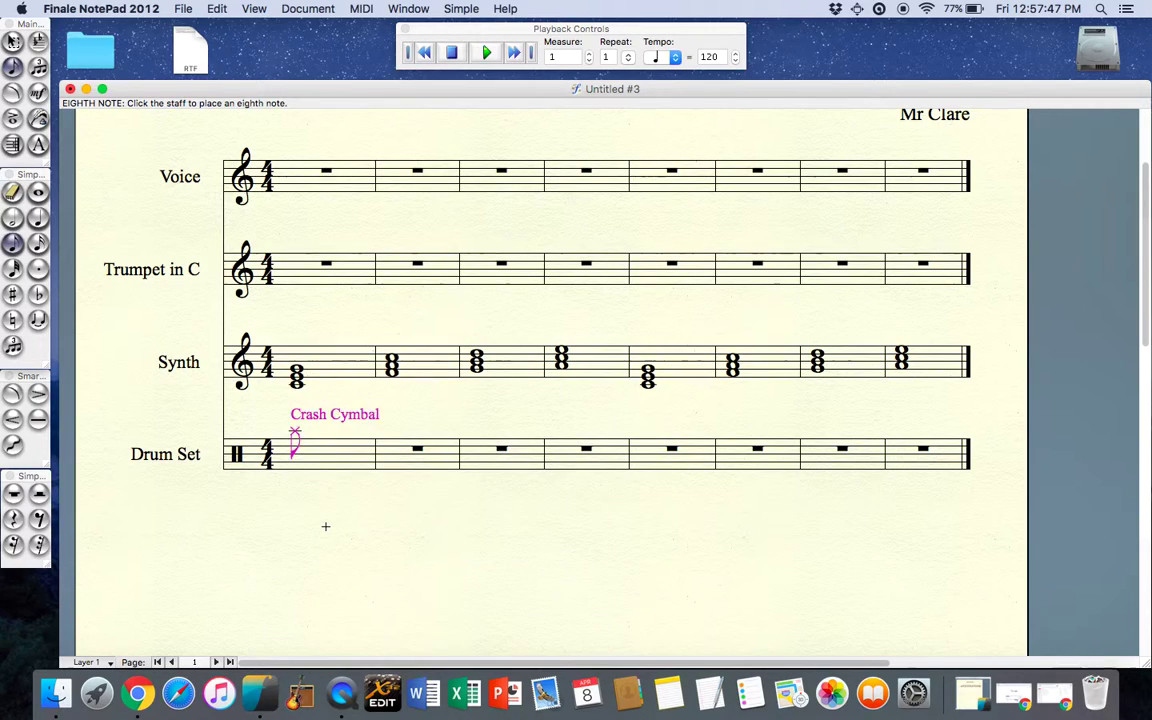
pyautogui.press('Down')
pyautogui.press('Down')
pyautogui.press('Down')
pyautogui.press('Down')
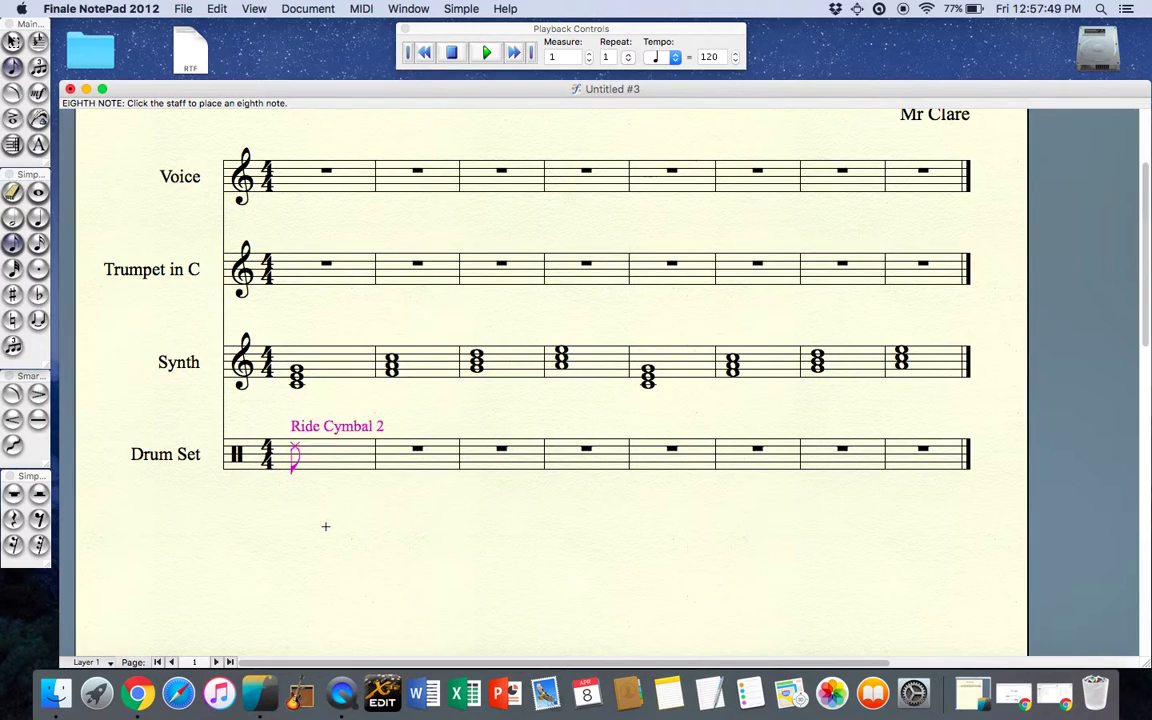
pyautogui.press('Down')
pyautogui.press('Down')
pyautogui.press('Down')
pyautogui.press('XF86AudioRaiseVolume')
pyautogui.press('Down')
pyautogui.press('Down')
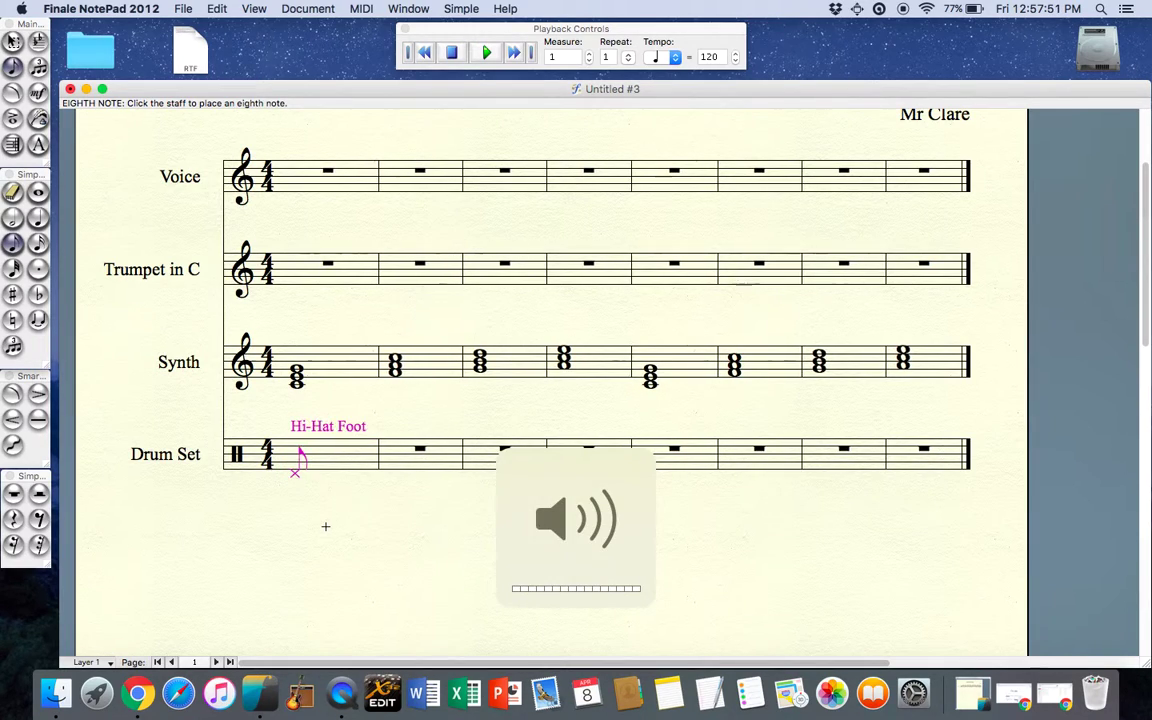
pyautogui.press('Down')
pyautogui.press('Up')
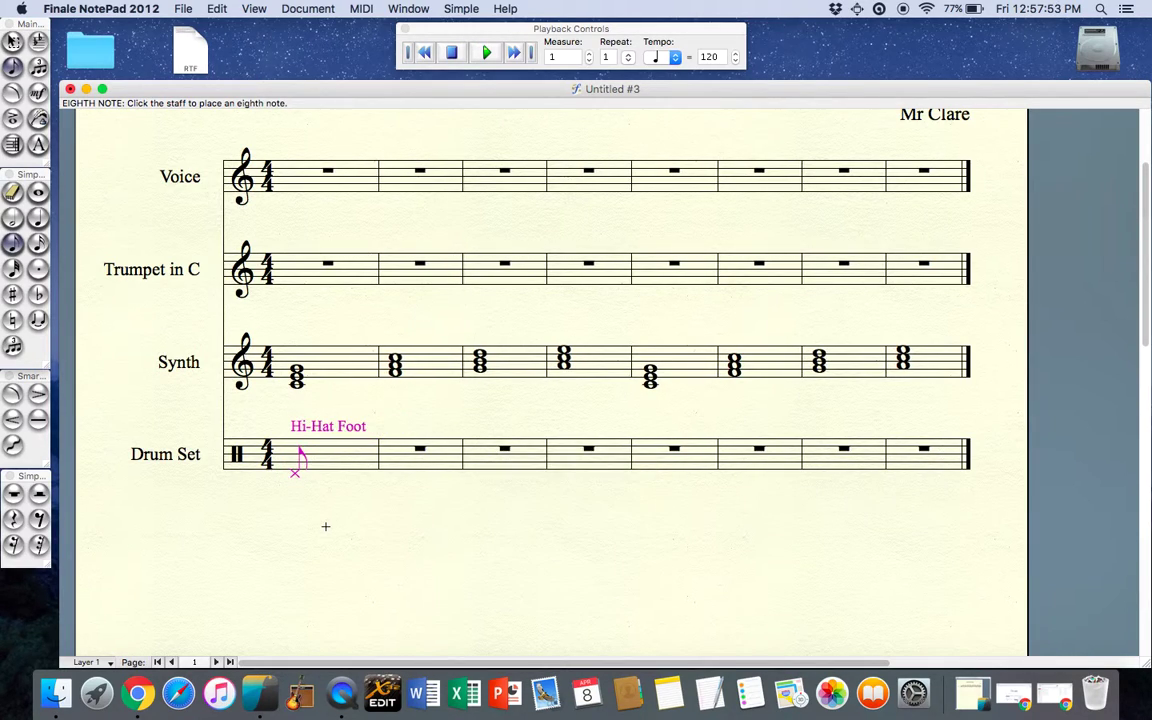
pyautogui.press('Up')
pyautogui.press('Up')
pyautogui.press('Up')
pyautogui.press('Up')
pyautogui.press('Up')
pyautogui.press('Up')
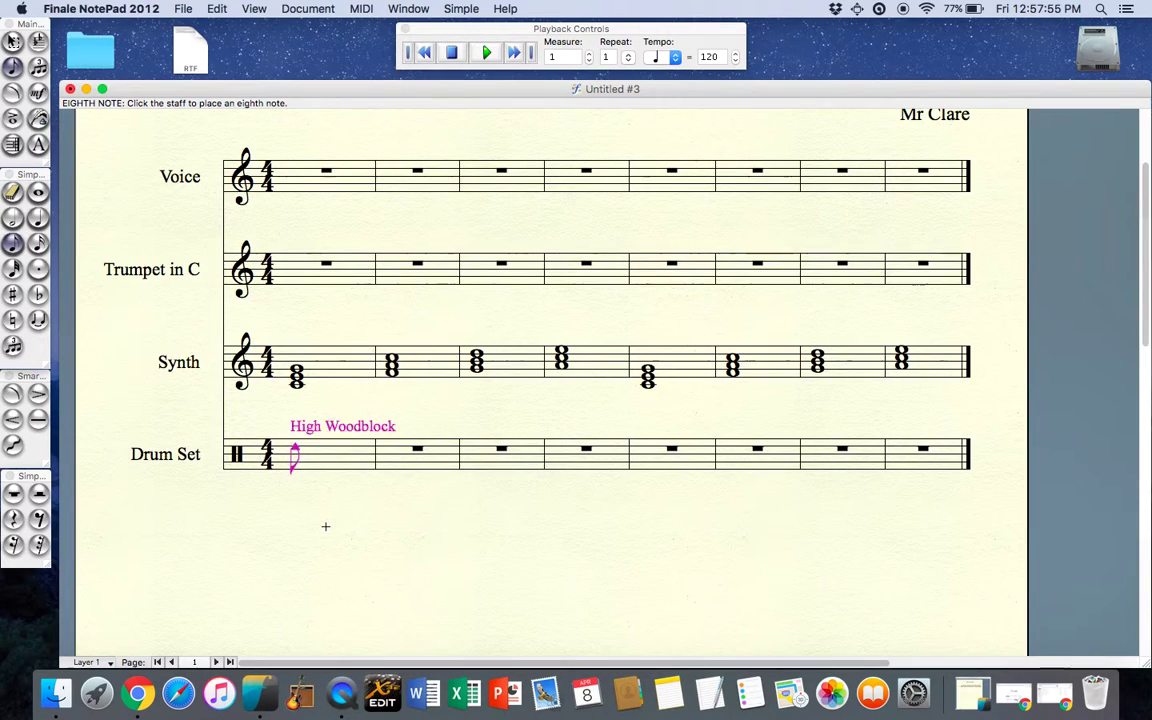
pyautogui.press('Up')
pyautogui.press('Up')
pyautogui.press('Up')
pyautogui.press('Up')
pyautogui.press('Up')
pyautogui.press('Up')
pyautogui.press('Up')
pyautogui.press('Up')
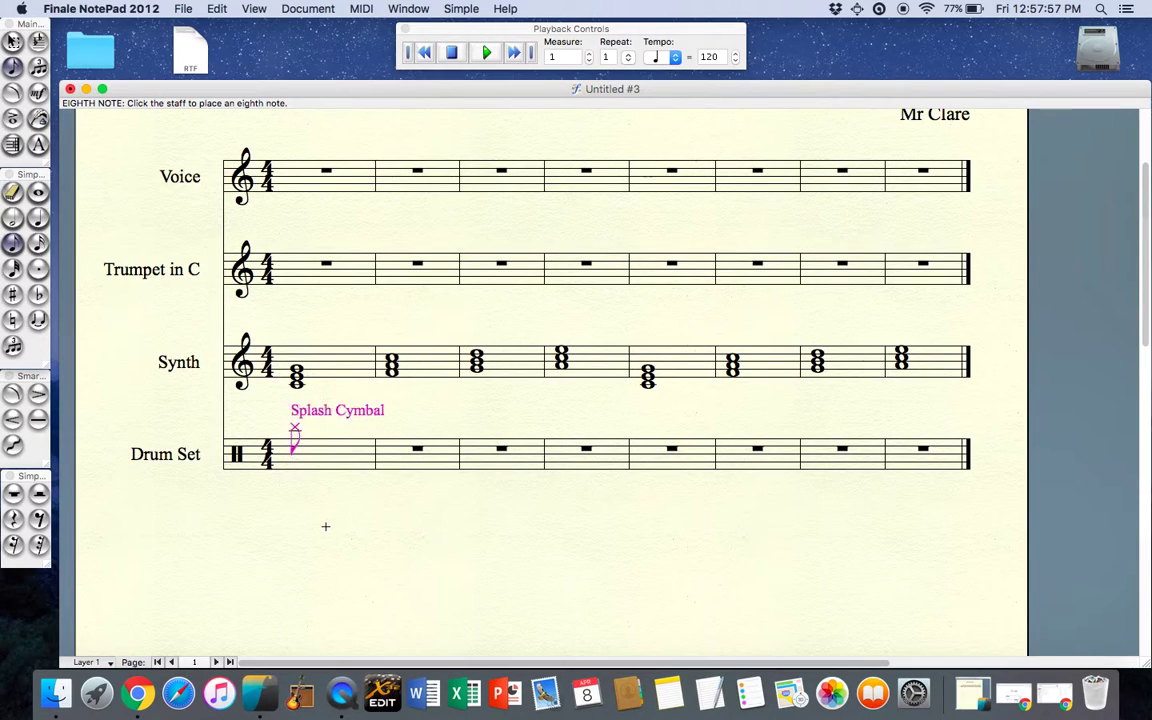
pyautogui.press('Up')
pyautogui.press('Down')
pyautogui.press('Down')
pyautogui.press('Down')
pyautogui.press('Down')
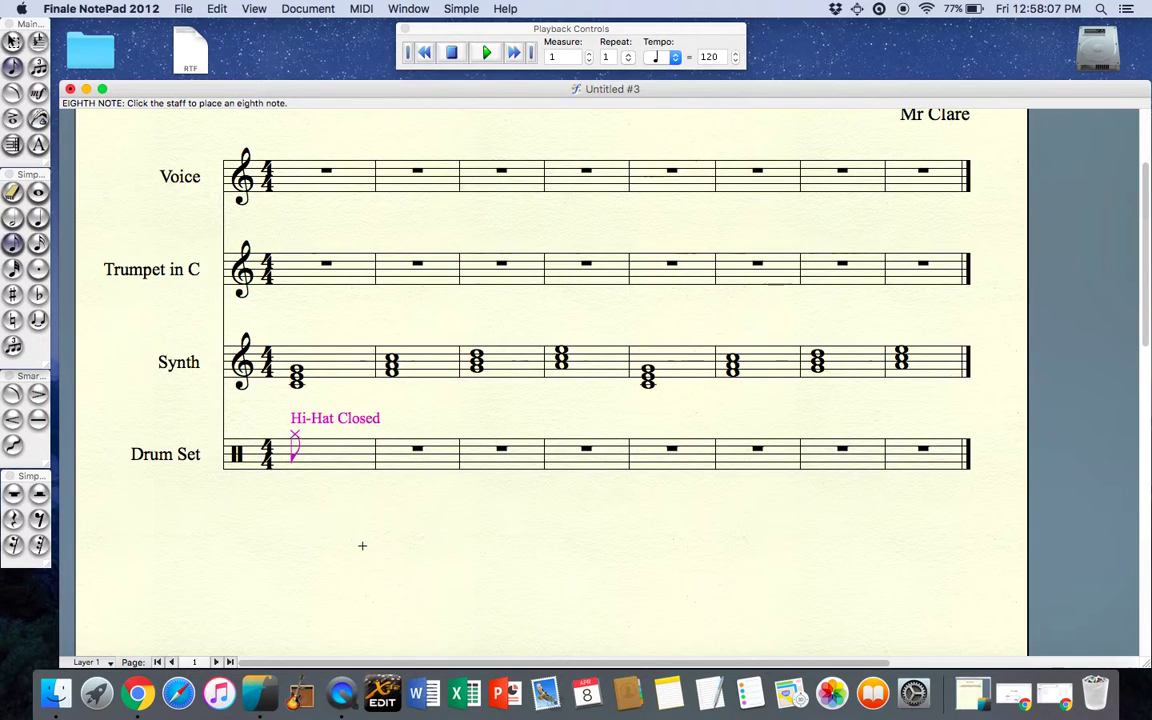
# - Add seven more eighth notes to fill the Drum Set's first bar
pyautogui.click(316, 414)
pyautogui.click(334, 414)
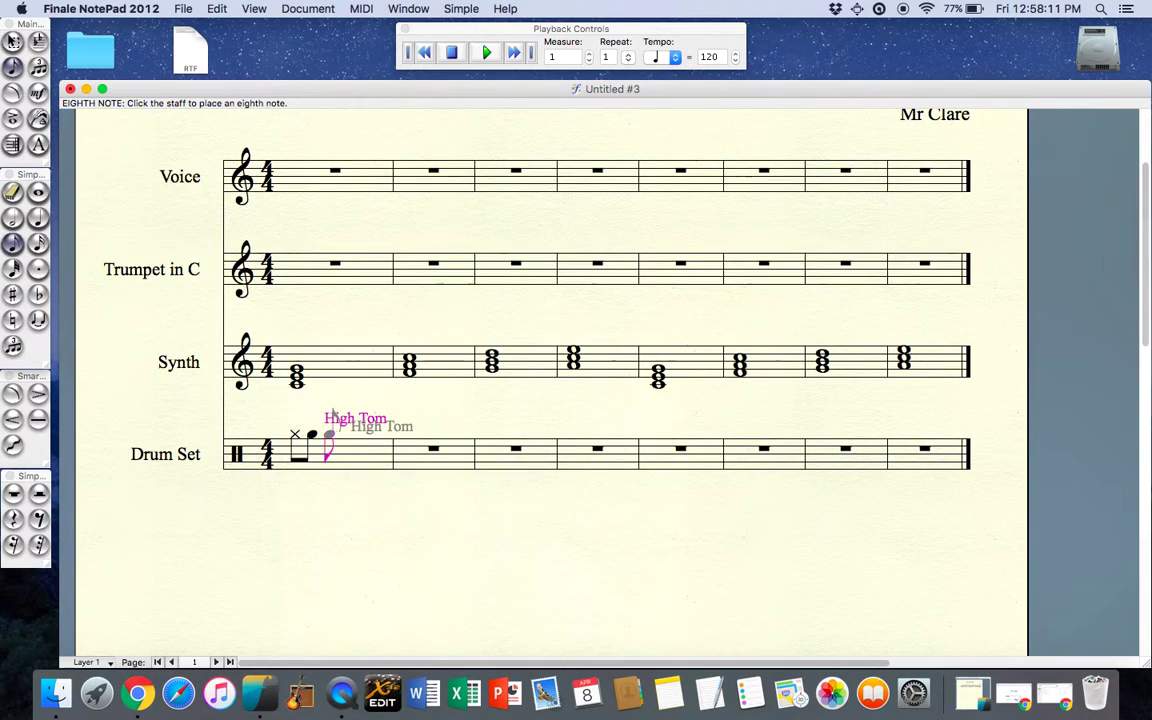
pyautogui.click(350, 434)
pyautogui.click(370, 434)
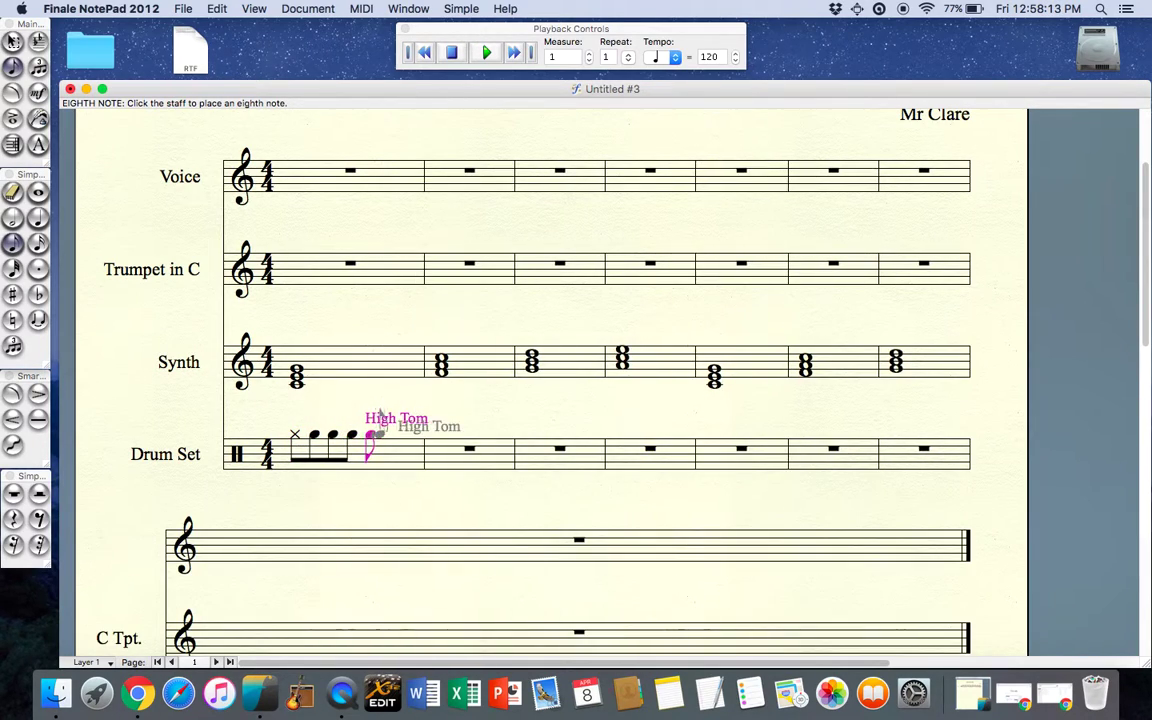
pyautogui.click(389, 436)
pyautogui.click(407, 435)
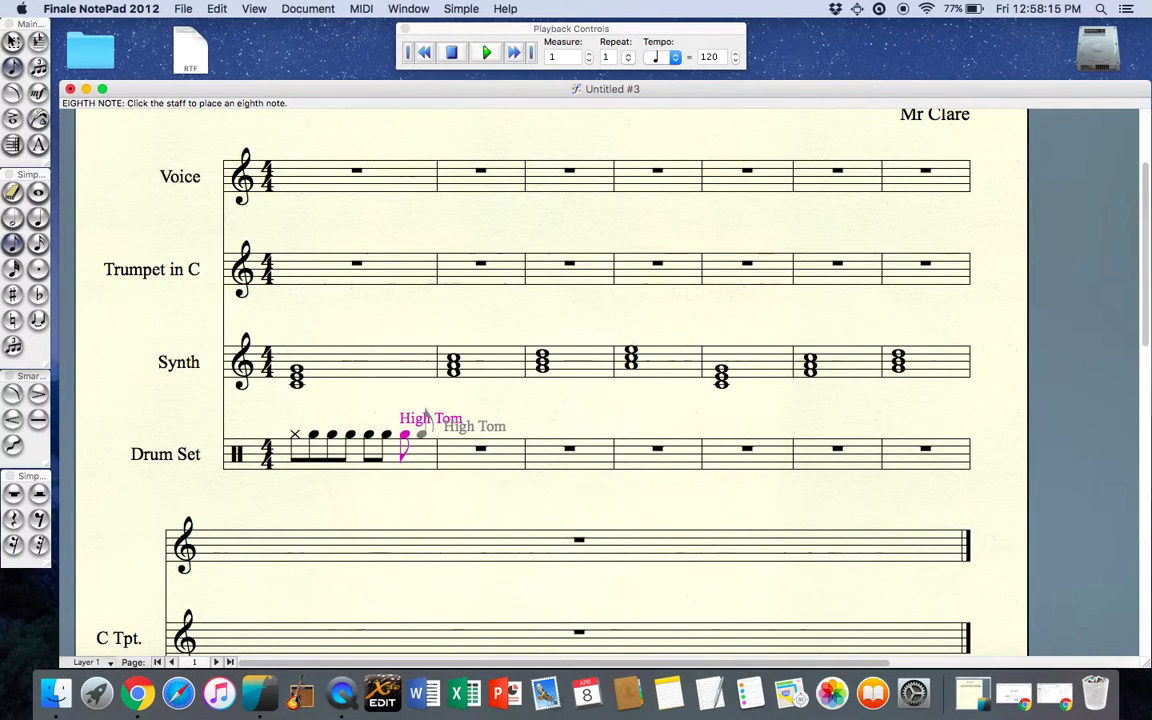
pyautogui.click(424, 435)
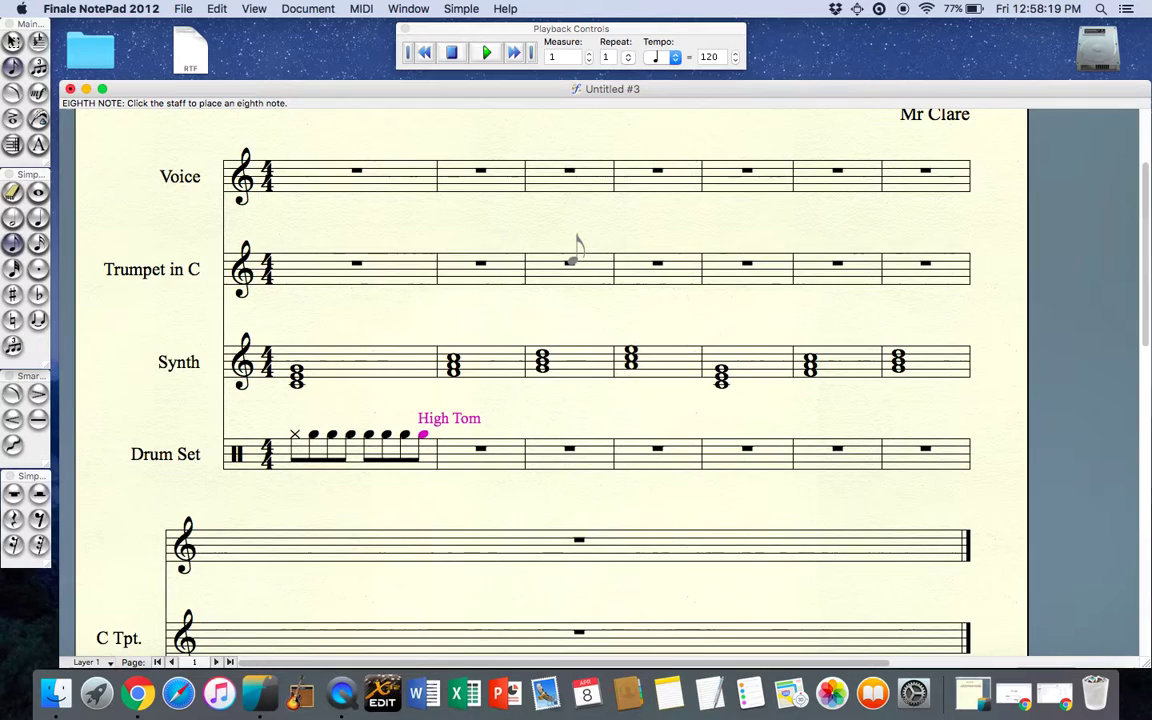
# - Set each new eighth note in bar 1 to Hi-Hat Closed
pyautogui.press('Up')
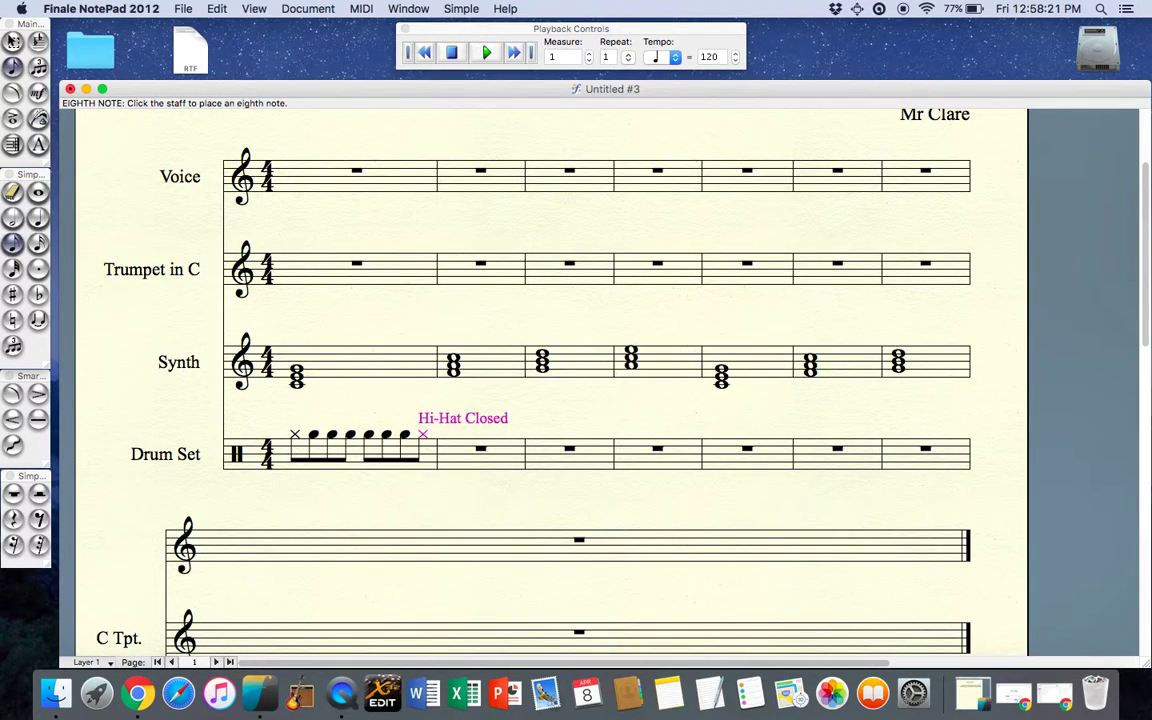
pyautogui.press('Up')
pyautogui.press('Left')
pyautogui.press('Left')
pyautogui.press('Left')
pyautogui.press('Left')
pyautogui.press('Left')
pyautogui.press('Left')
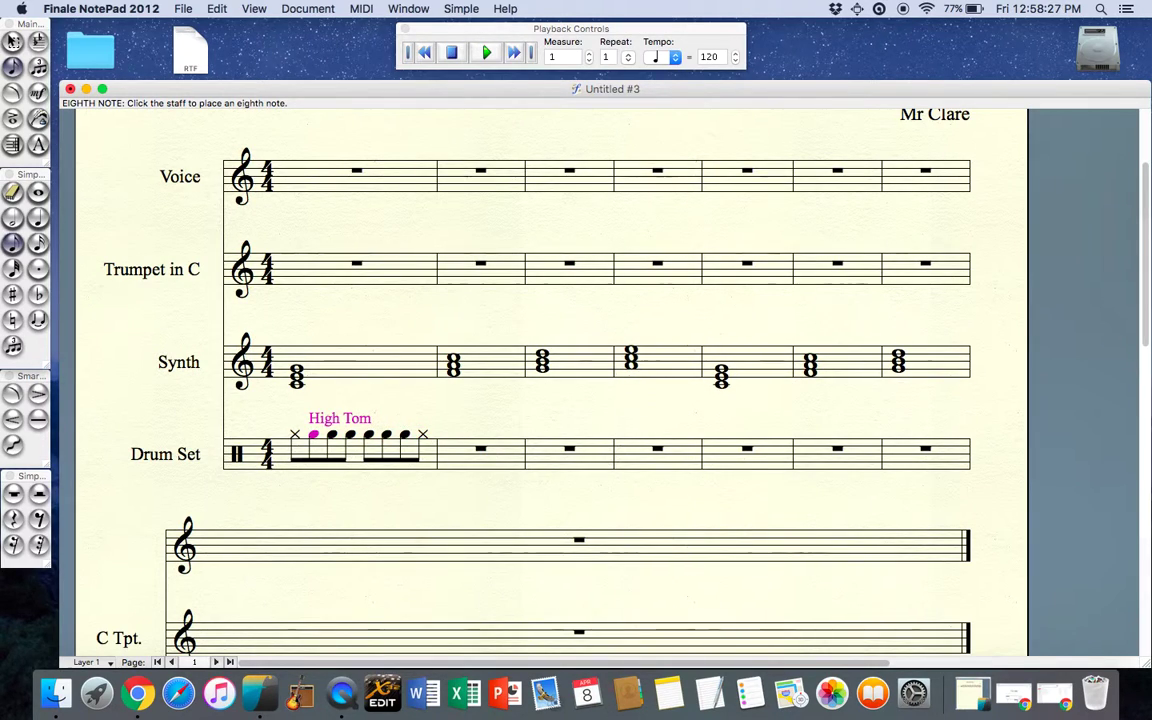
pyautogui.press('Up')
pyautogui.press('Right')
pyautogui.press('Up')
pyautogui.press('Right')
pyautogui.press('Up')
pyautogui.press('Right')
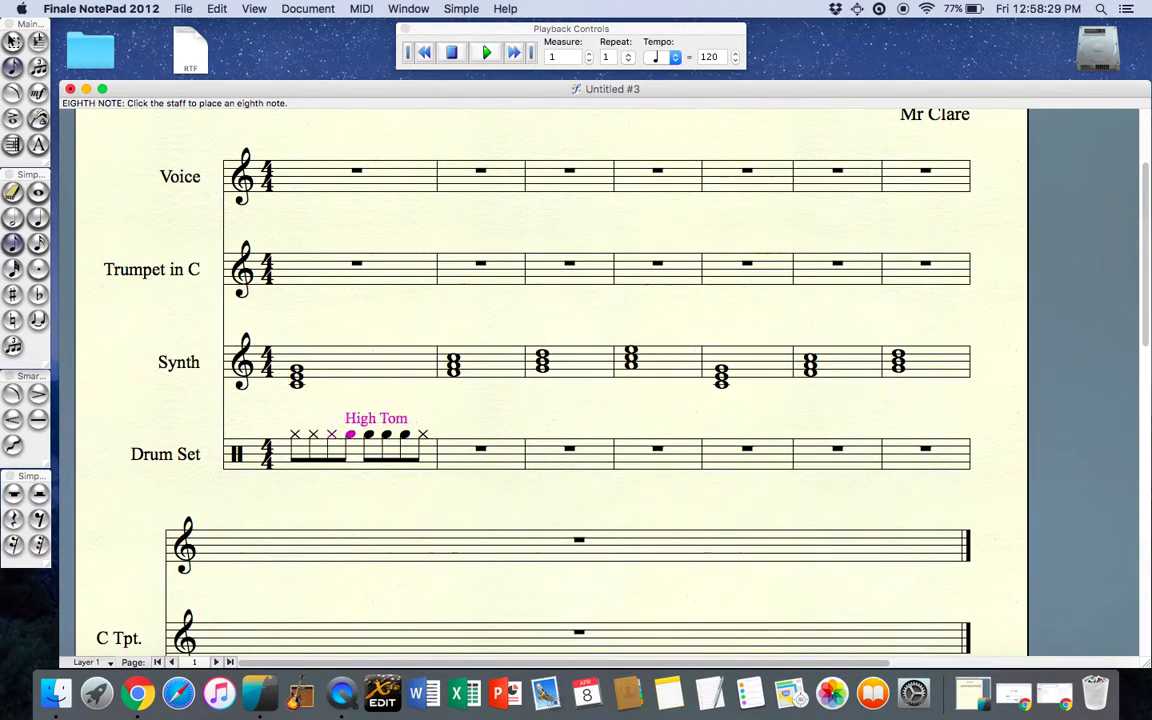
pyautogui.press('Up')
pyautogui.press('Right')
pyautogui.press('Up')
pyautogui.press('Right')
pyautogui.press('Up')
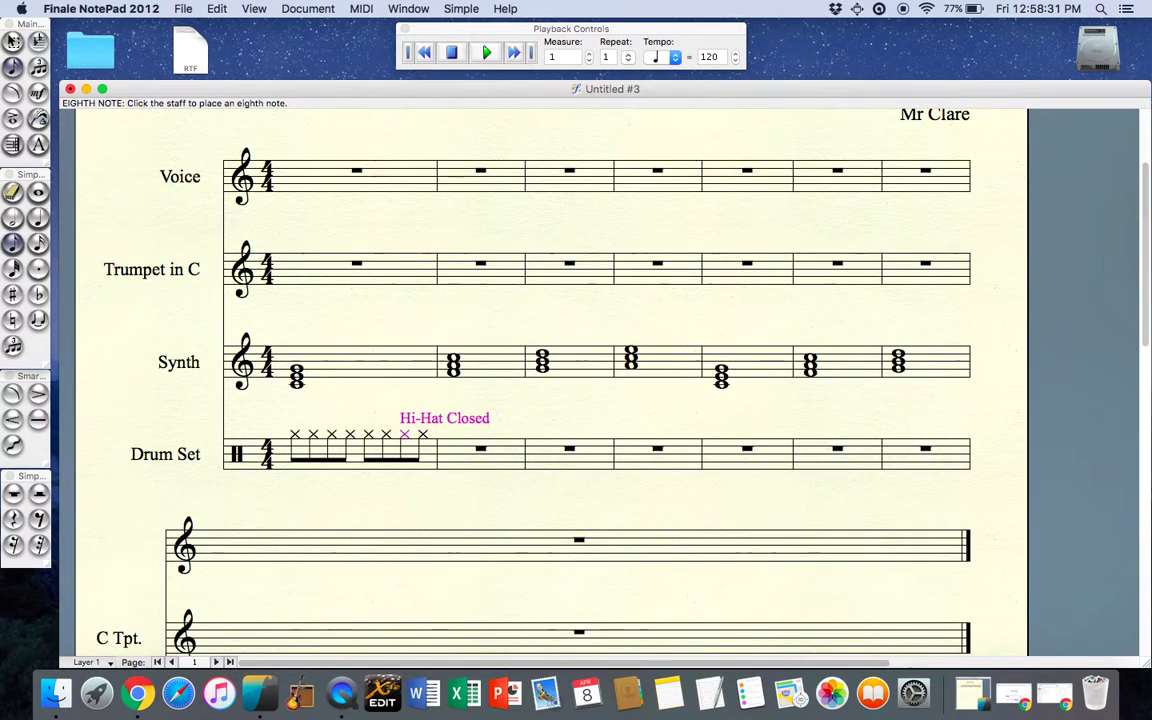
pyautogui.press('Right')
pyautogui.press('Up')
pyautogui.press('Up')
pyautogui.press('Down')
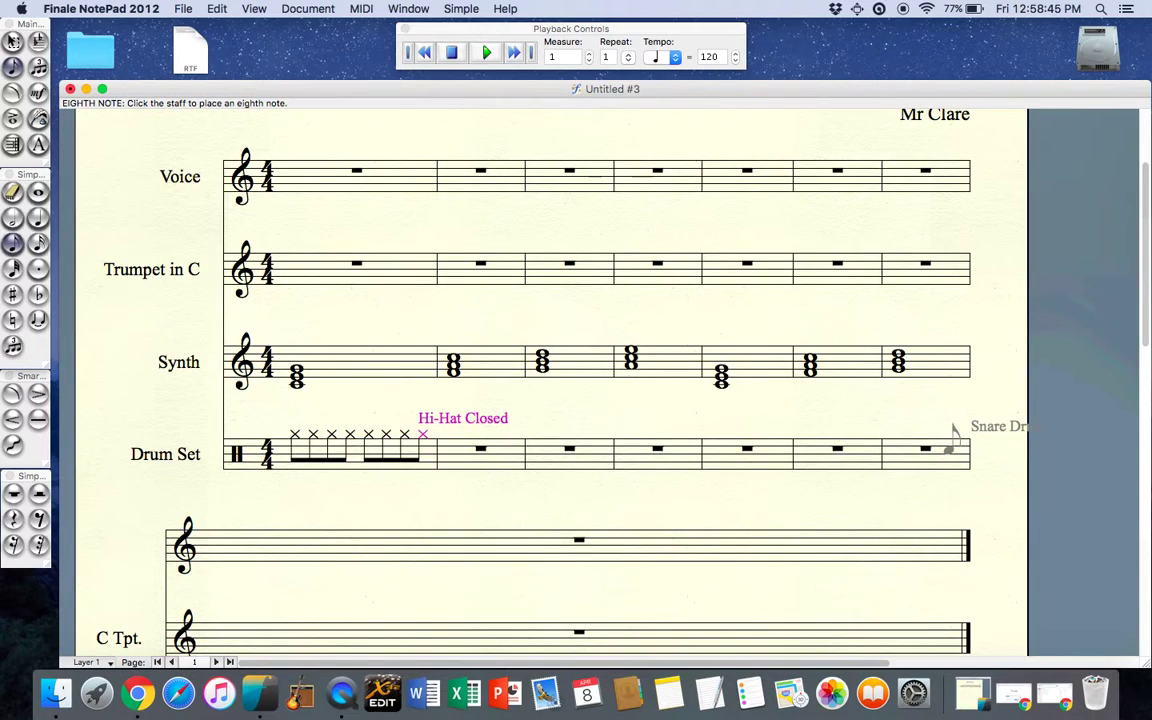
# - Flip stems up on both four-note hi-hat groups in bar 1 using L
pyautogui.press('Left')
pyautogui.press('Left')
pyautogui.press('Left')
pyautogui.press('Left')
pyautogui.press('Left')
pyautogui.press('Left')
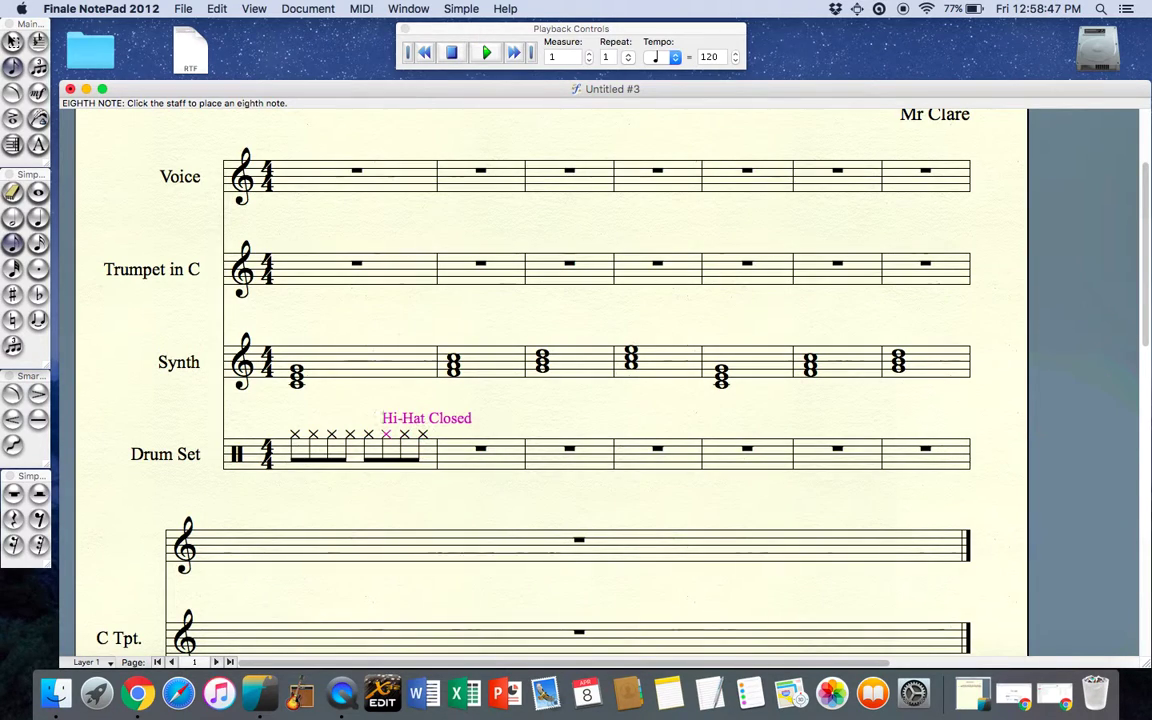
pyautogui.press('Left')
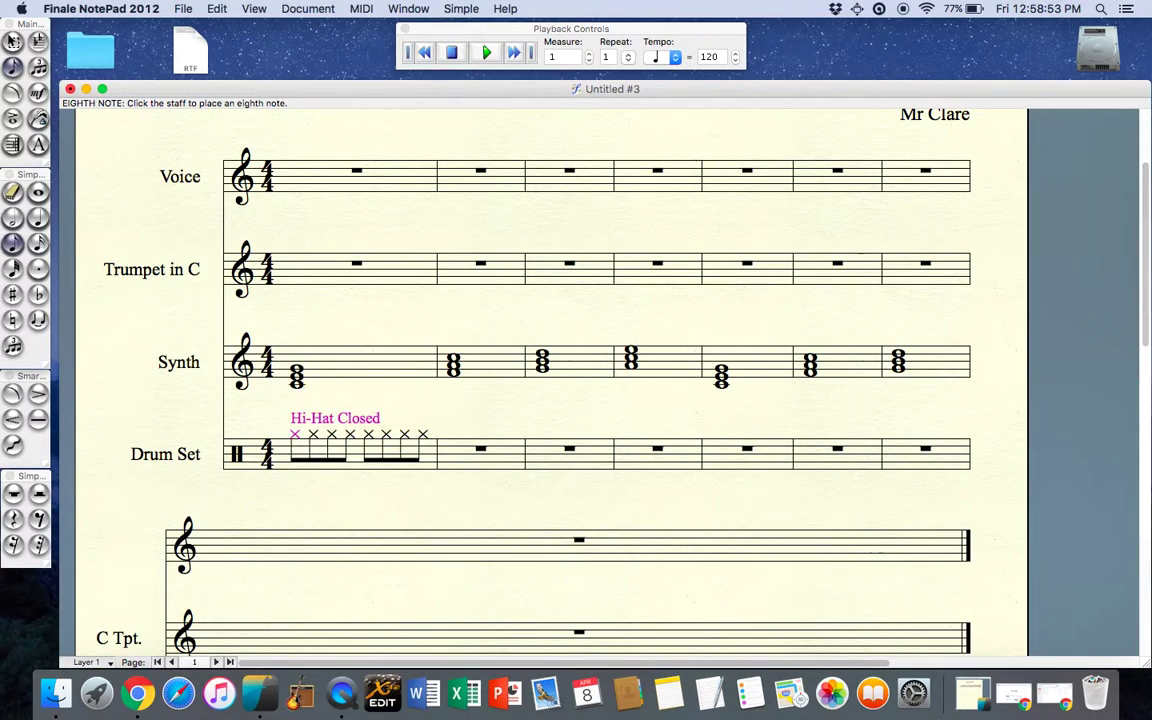
pyautogui.press('l')
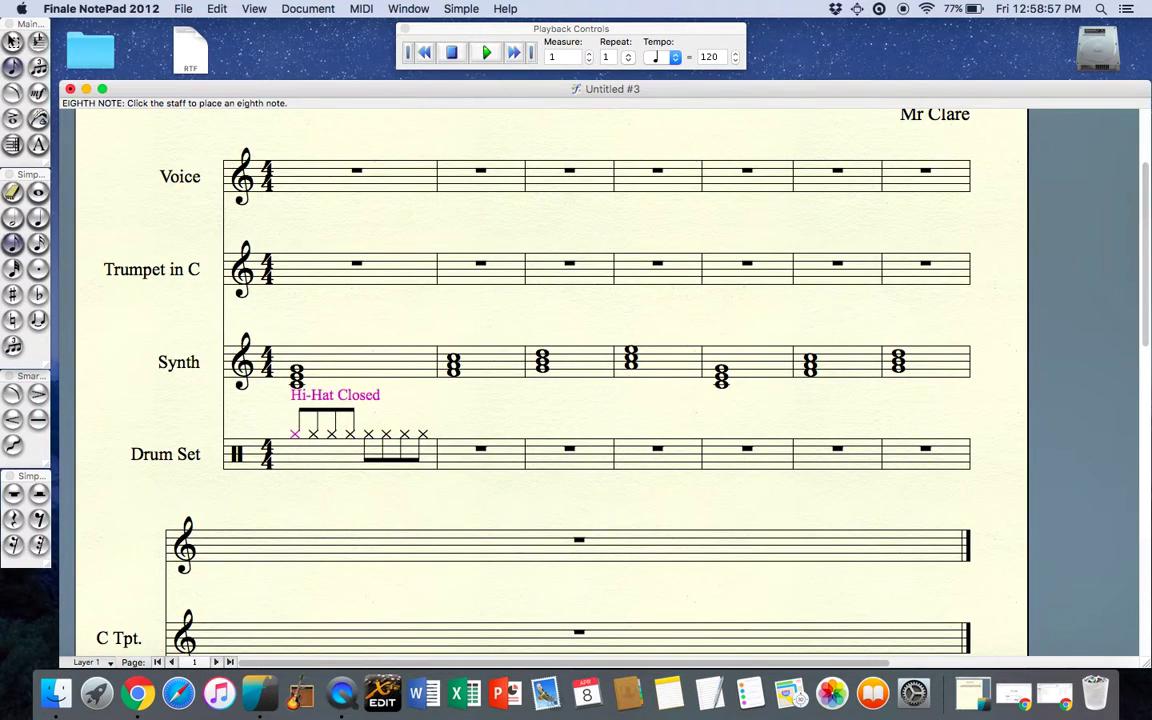
pyautogui.press('Right')
pyautogui.press('Right')
pyautogui.press('Right')
pyautogui.press('Right')
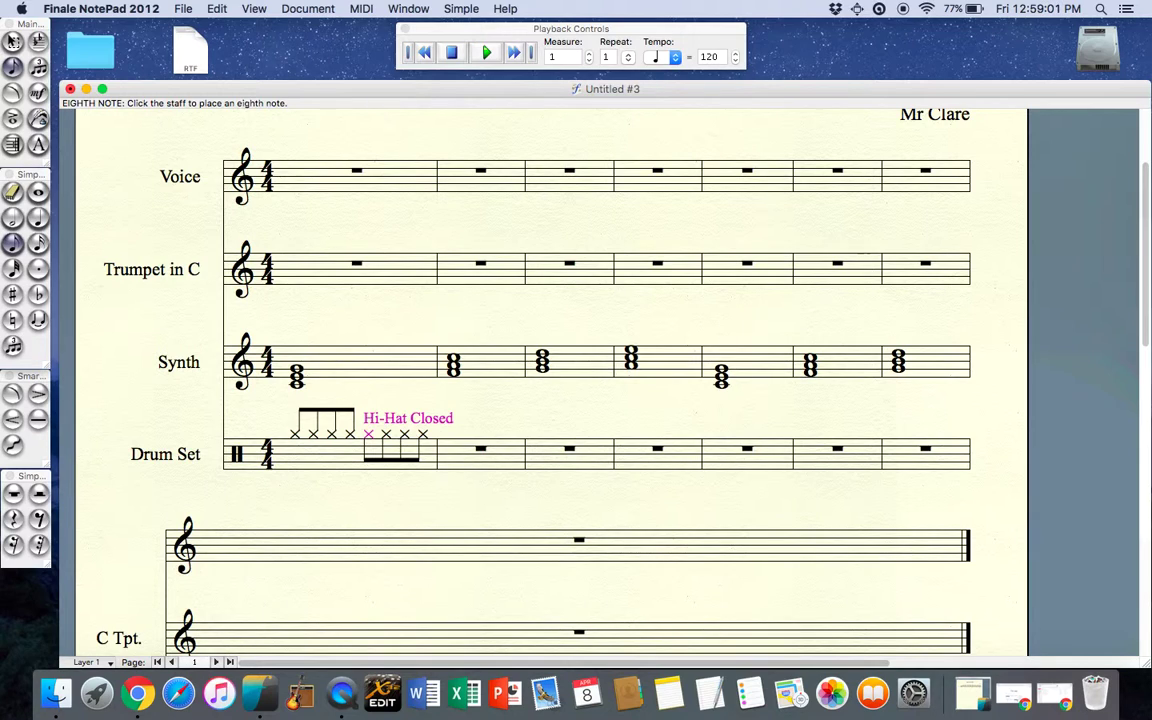
pyautogui.press('l')
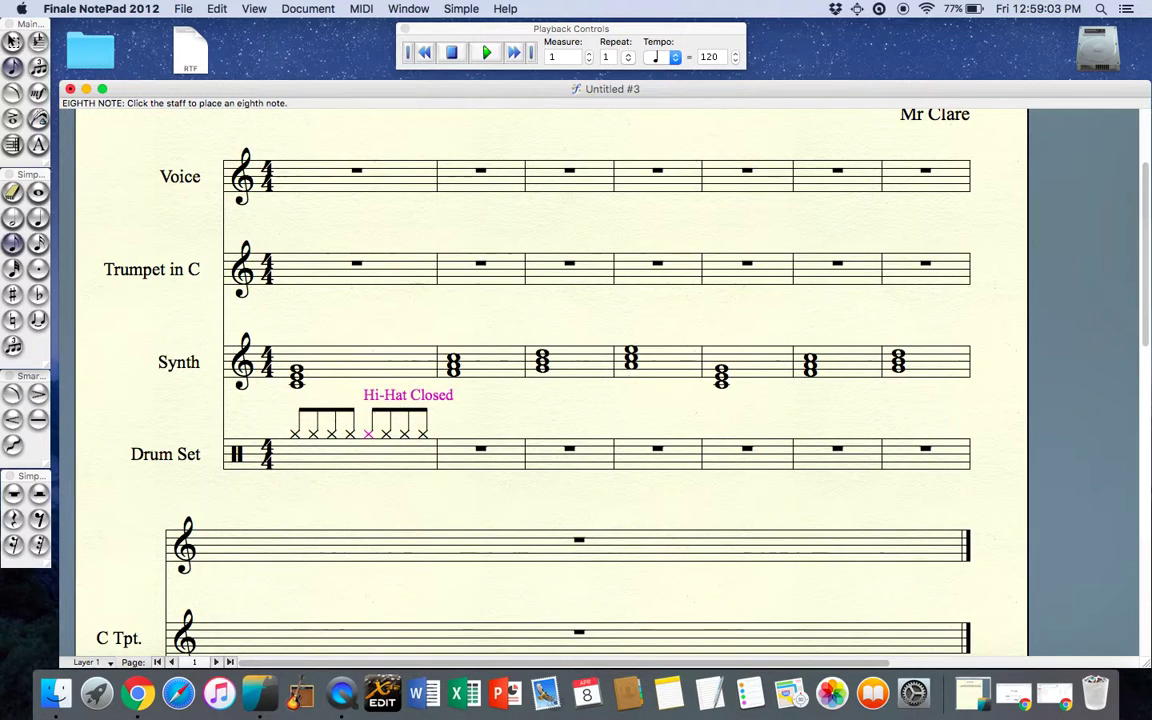
# - Add eighth notes under the hi-hats on beats 2 and 4 of bar 1
pyautogui.click(38, 217)
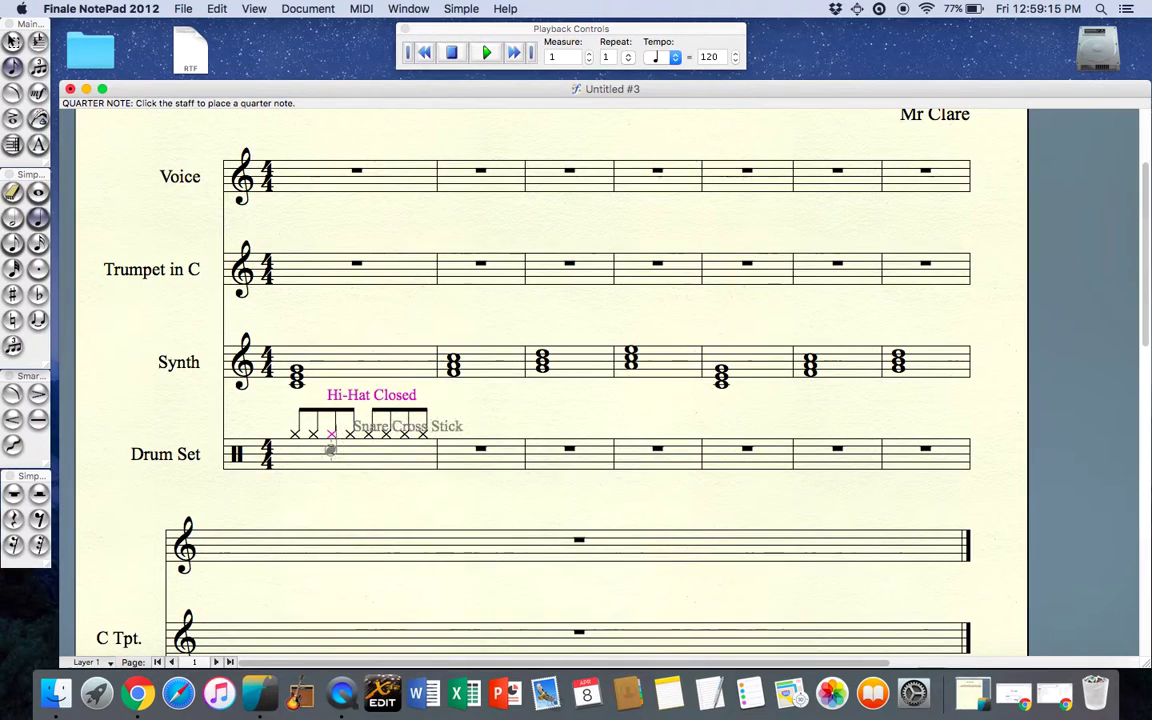
pyautogui.click(331, 460)
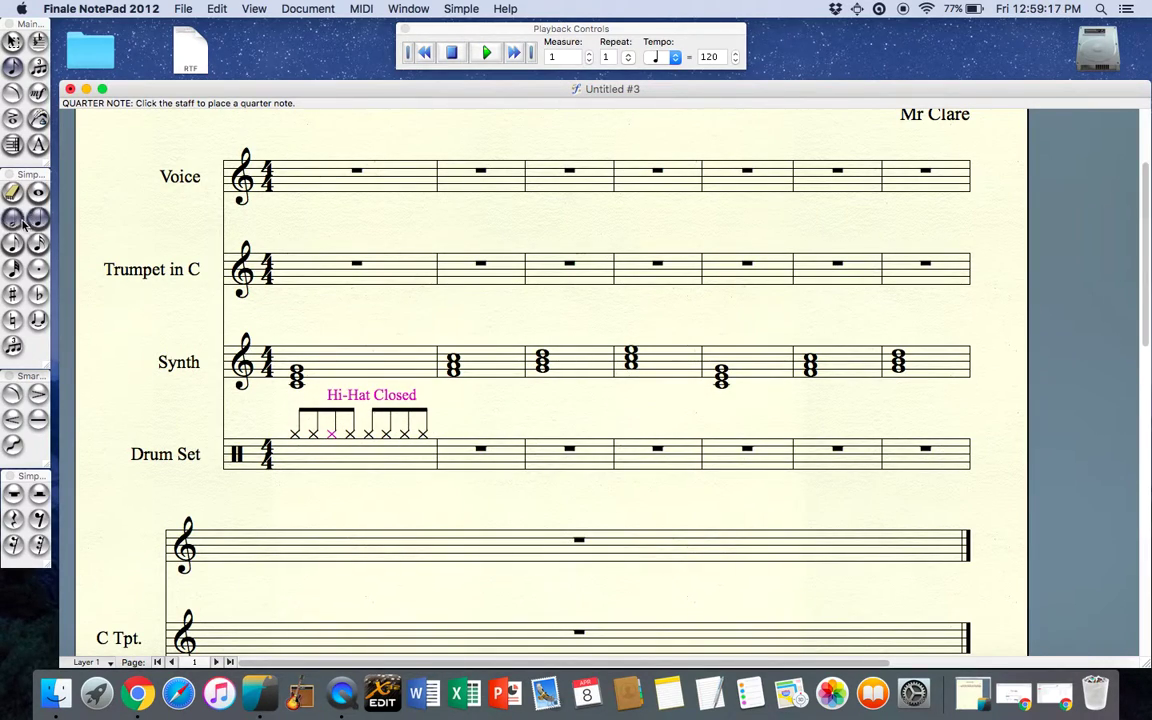
pyautogui.click(13, 245)
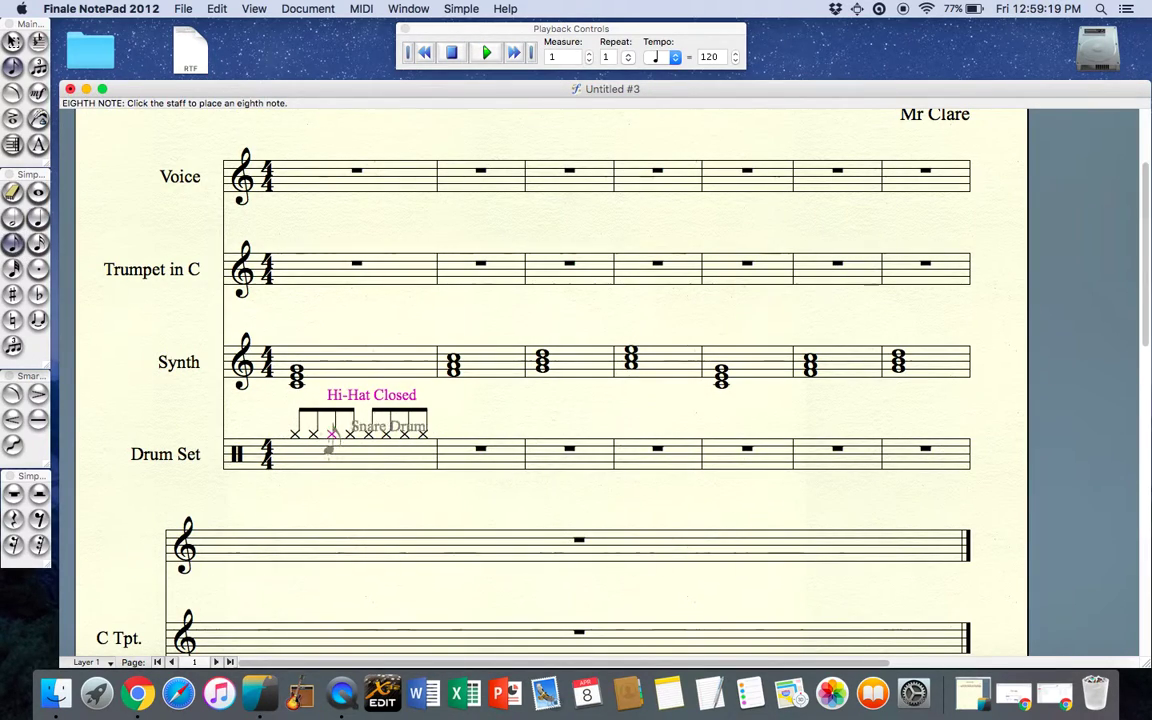
pyautogui.click(333, 453)
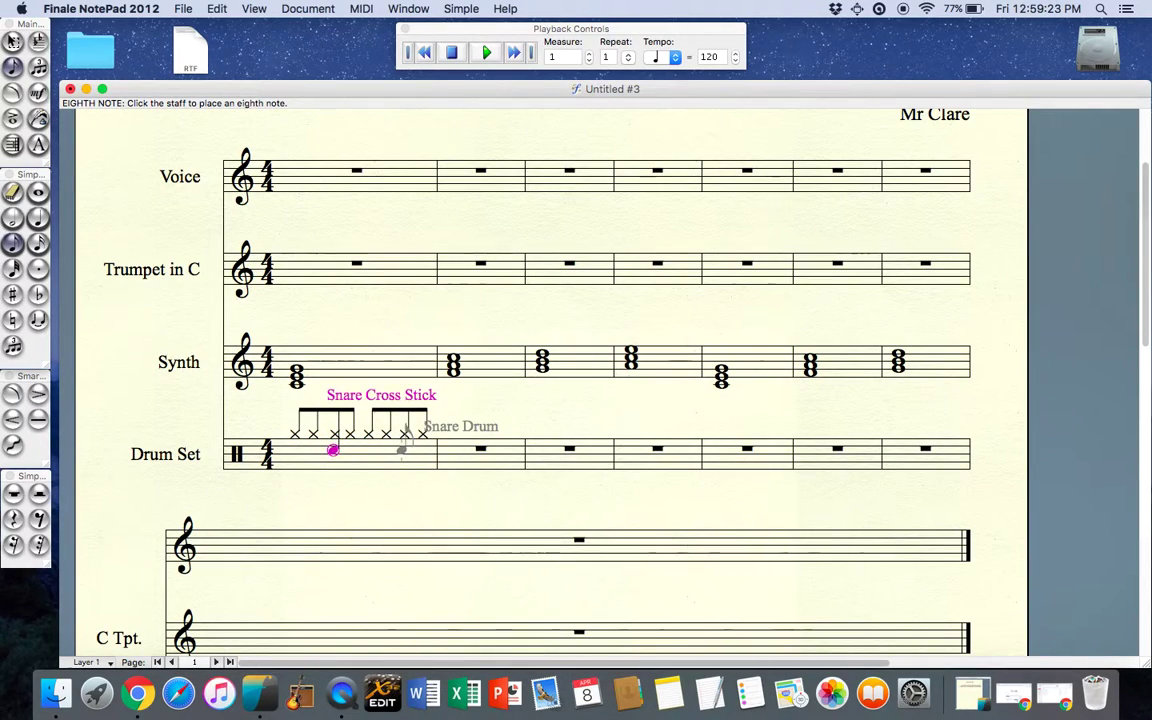
pyautogui.click(403, 451)
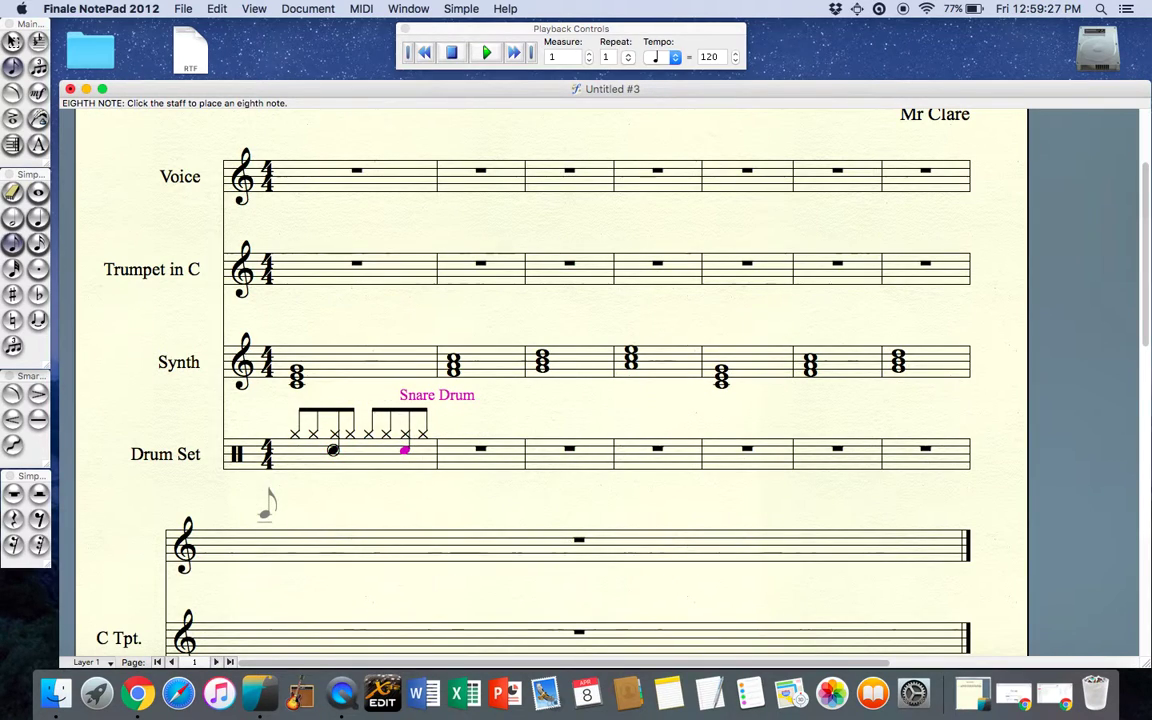
# - Try Snare Cross Stick on the beat-2 note, then settle on Snare Drum
pyautogui.press('Left')
pyautogui.press('Left')
pyautogui.press('Left')
pyautogui.press('Left')
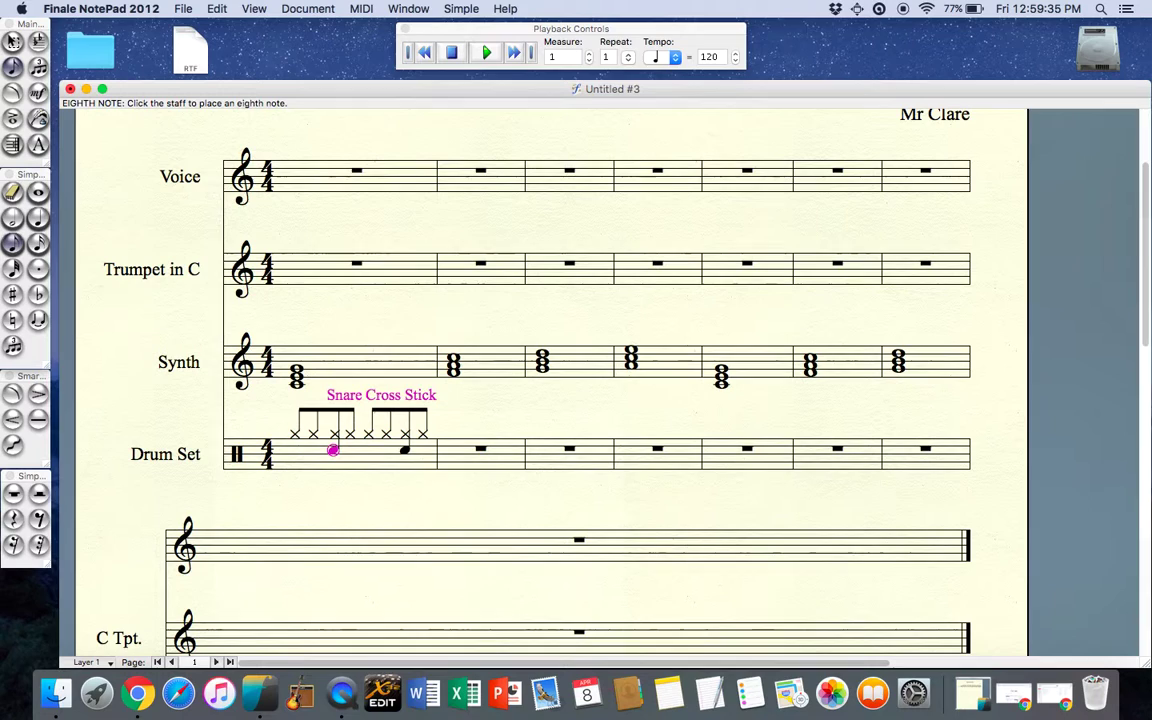
pyautogui.press('Up')
pyautogui.press('Up')
pyautogui.press('Up')
pyautogui.press('Up')
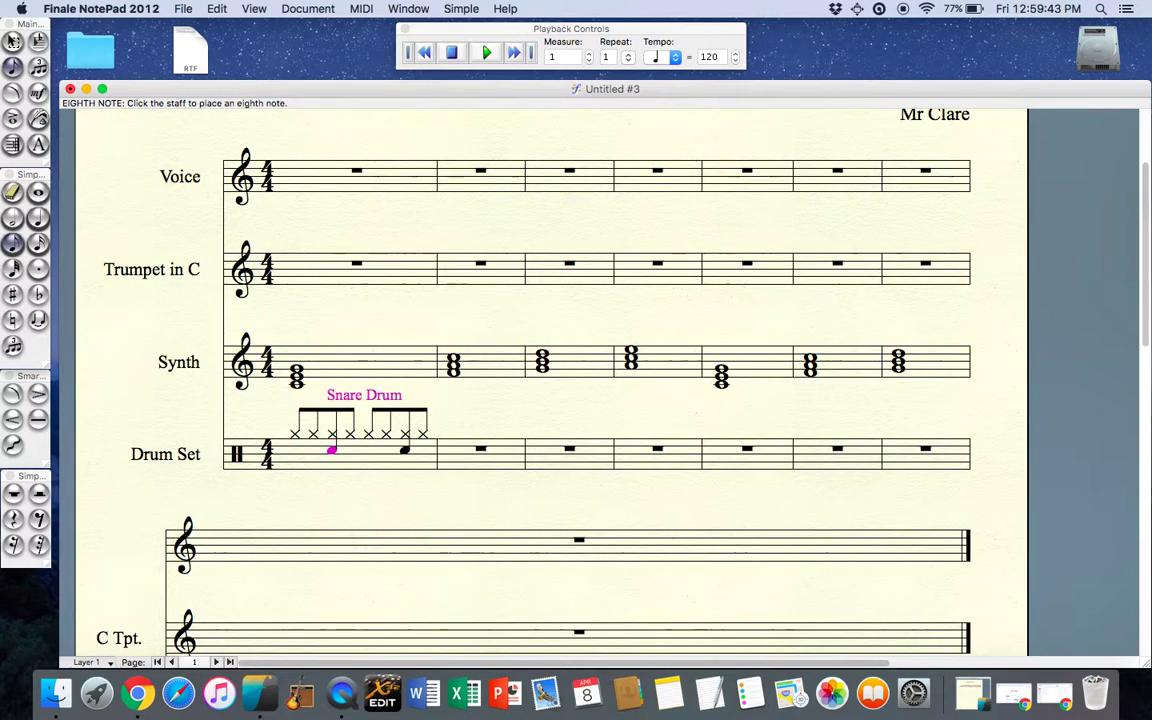
pyautogui.press('Down')
pyautogui.press('Up')
pyautogui.press('Down')
pyautogui.press('Down')
pyautogui.press('Down')
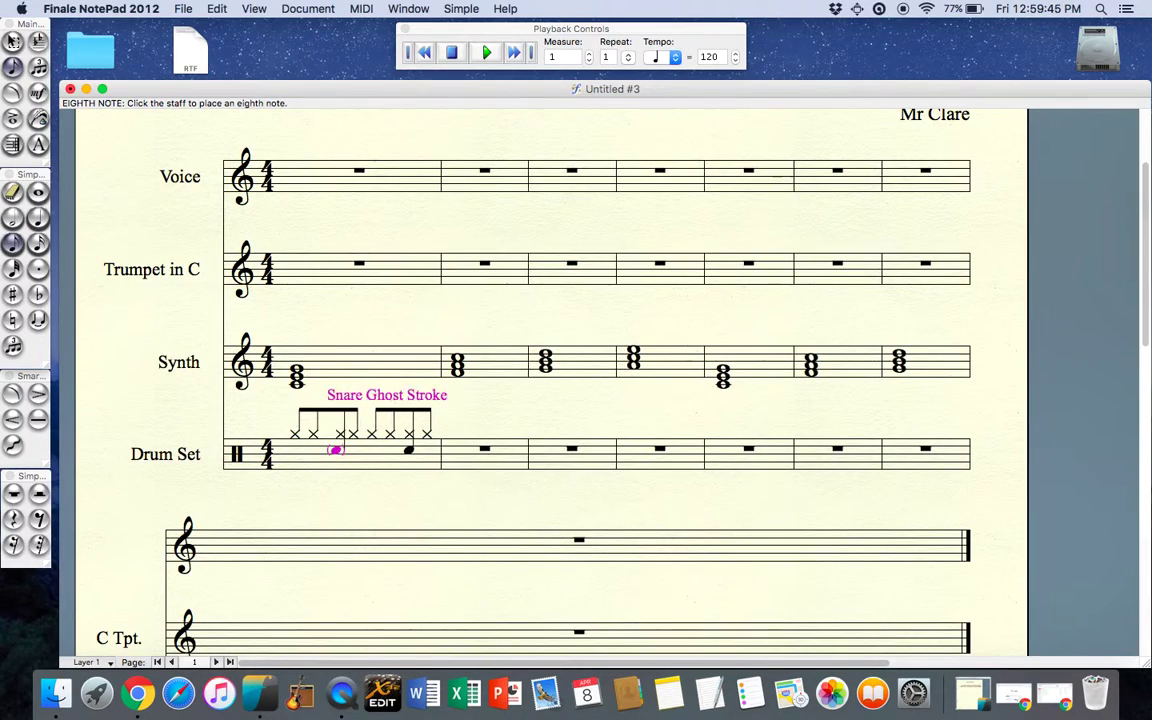
pyautogui.press('Up')
pyautogui.press('Up')
pyautogui.press('Up')
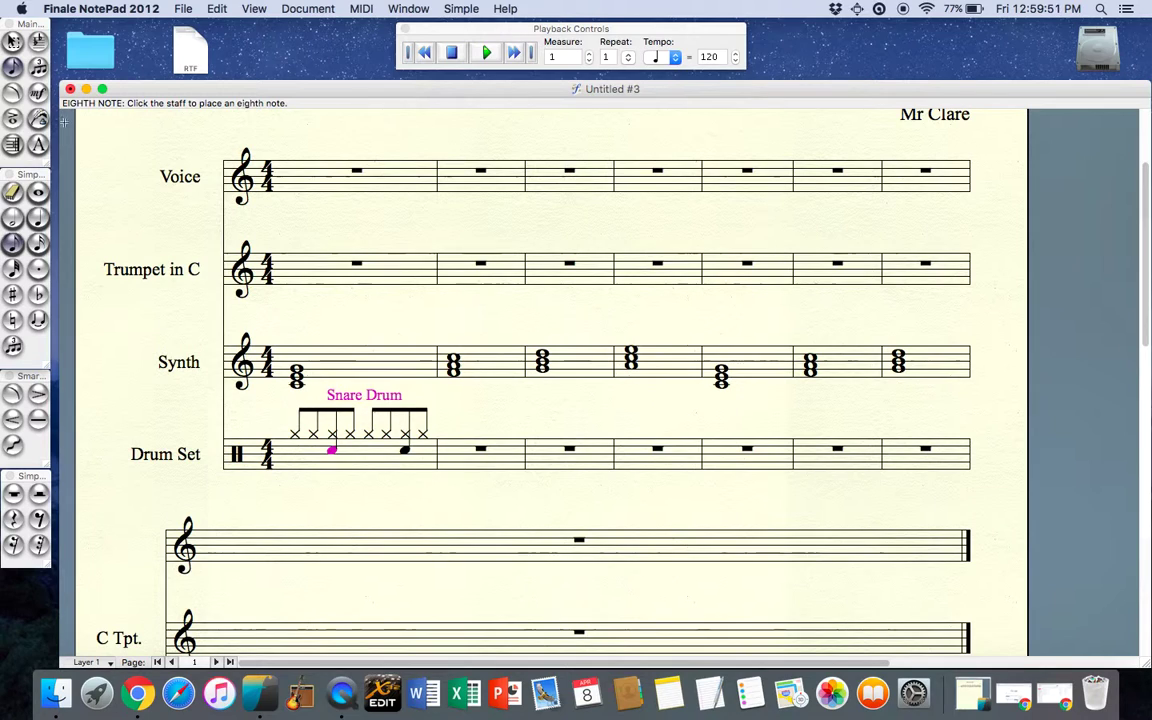
# - Copy the Drum Set's bar 1 groove and paste it into bar 2
pyautogui.click(13, 42)
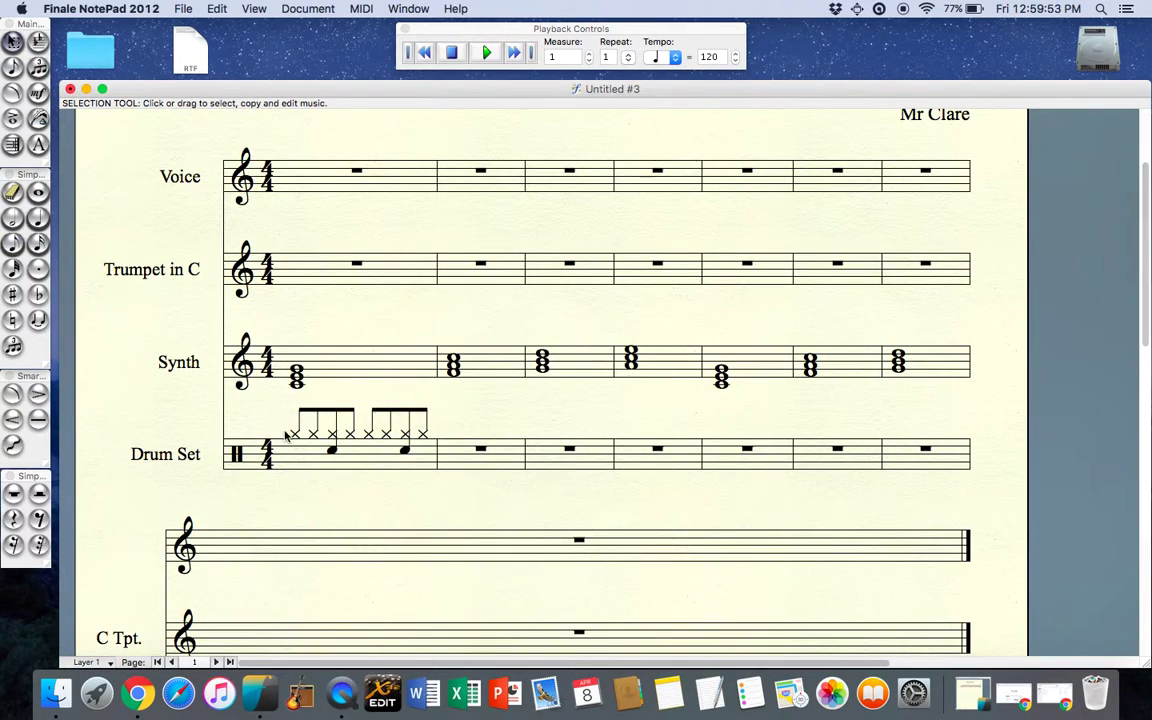
pyautogui.click(308, 461)
pyautogui.press('super+c')
pyautogui.click(458, 455)
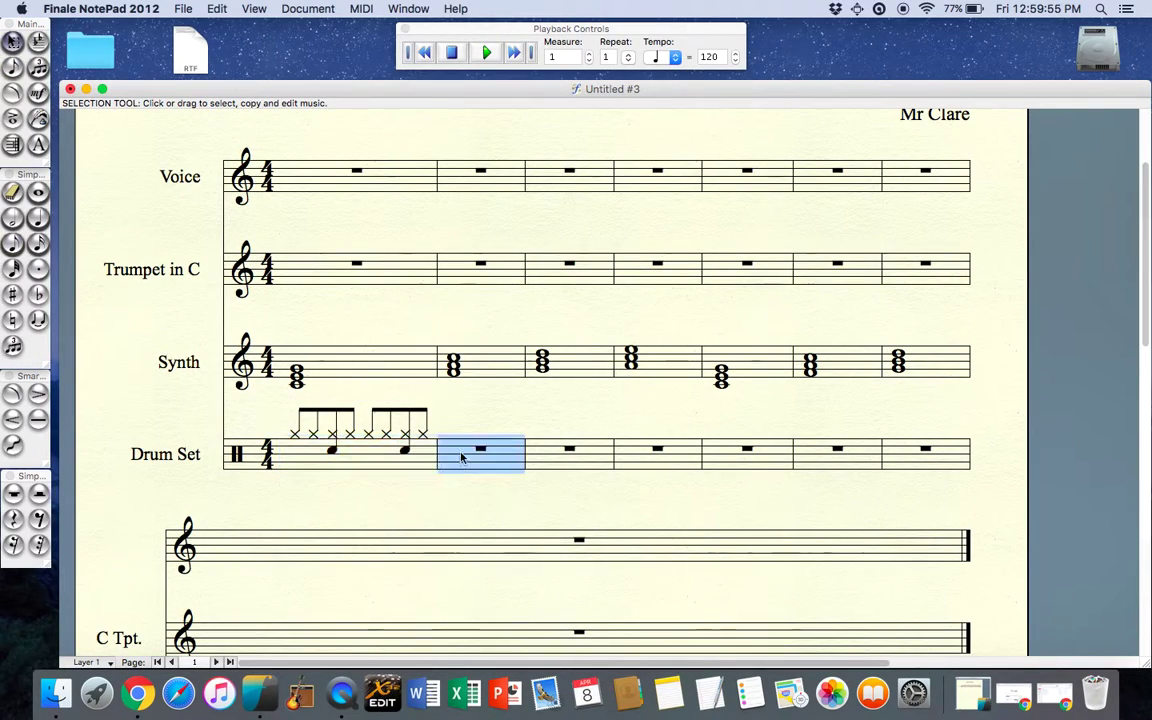
pyautogui.press('super+v')
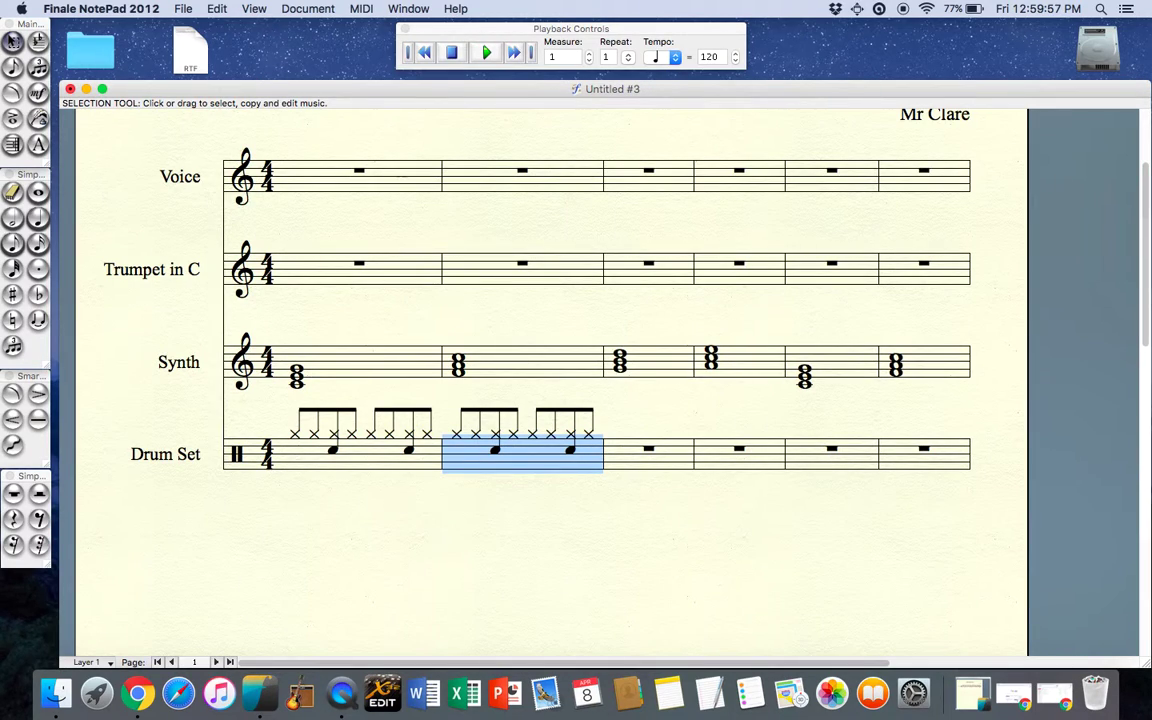
pyautogui.click(352, 481)
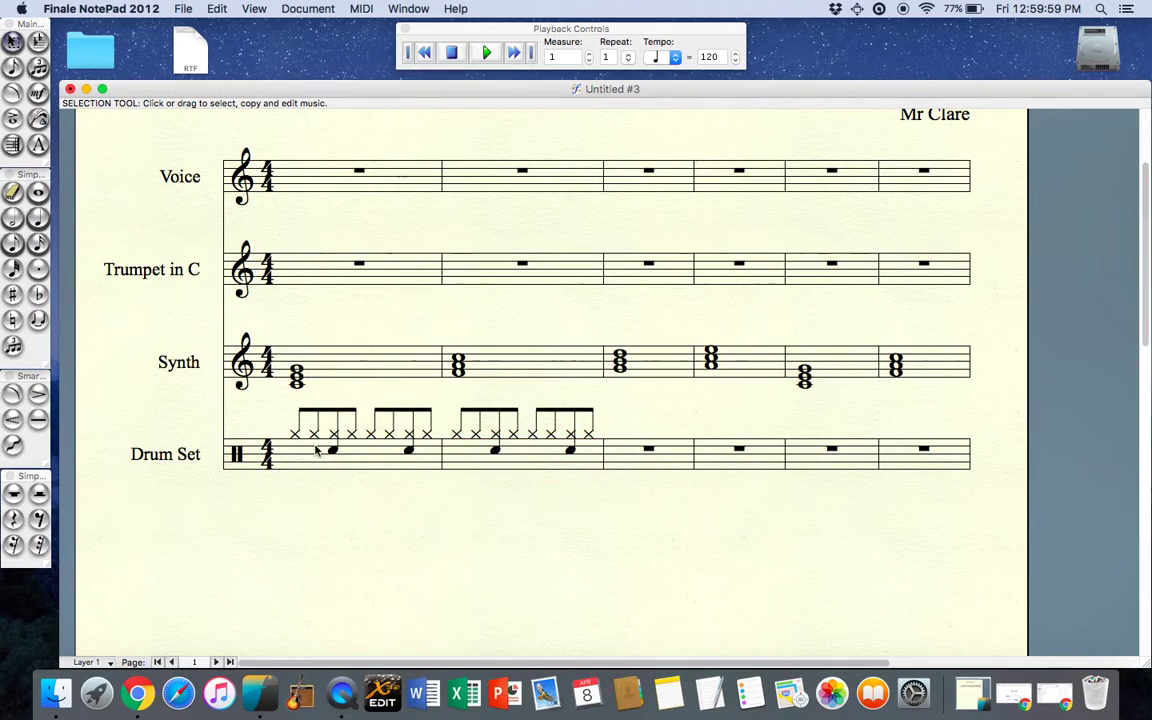
# - Add Kick Drum eighth notes on beats 1 and 3 of bars 1 and 2
pyautogui.click(12, 243)
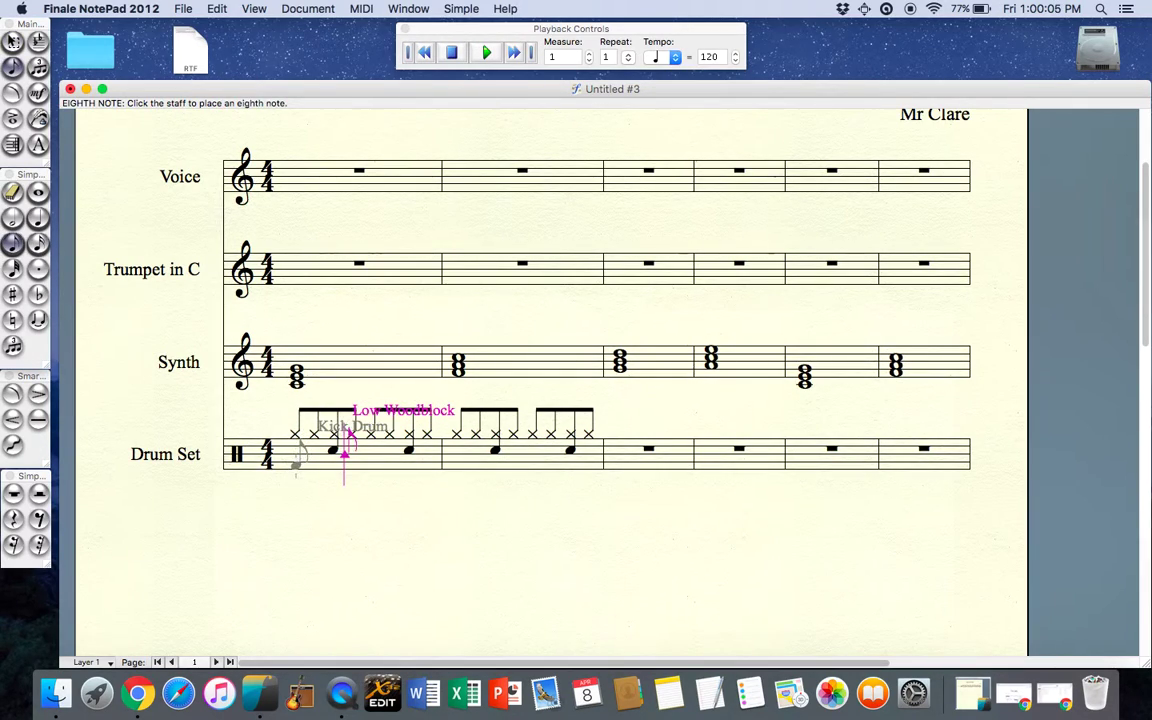
pyautogui.click(295, 463)
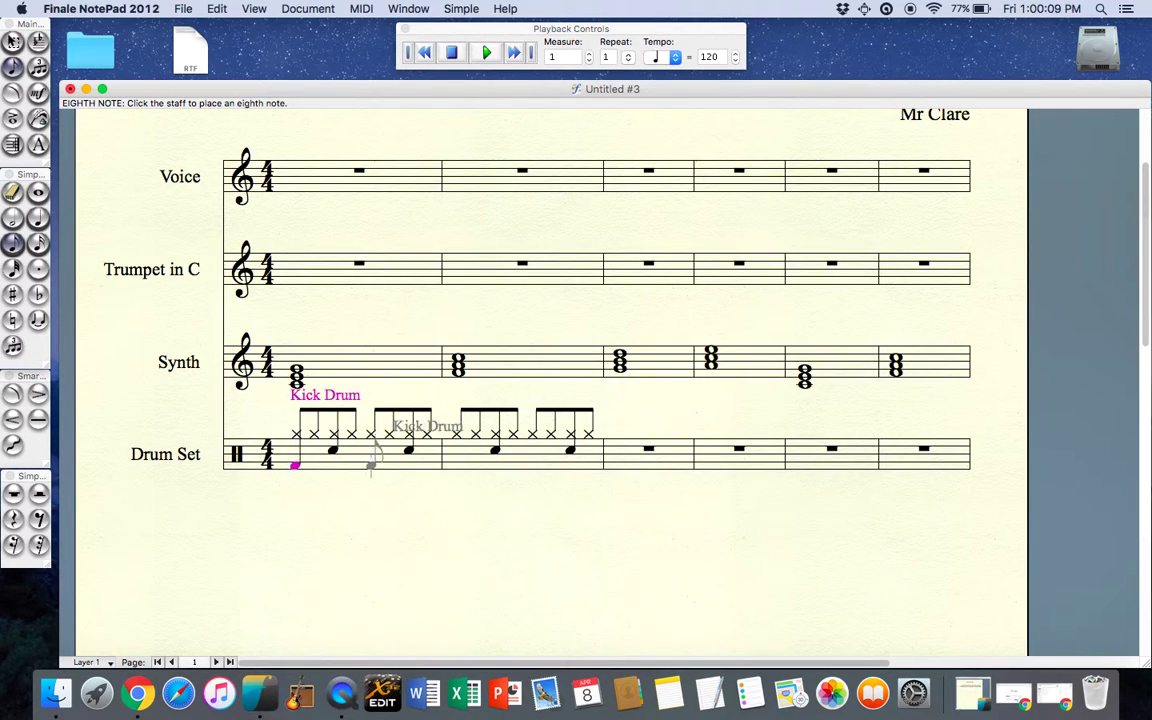
pyautogui.click(371, 465)
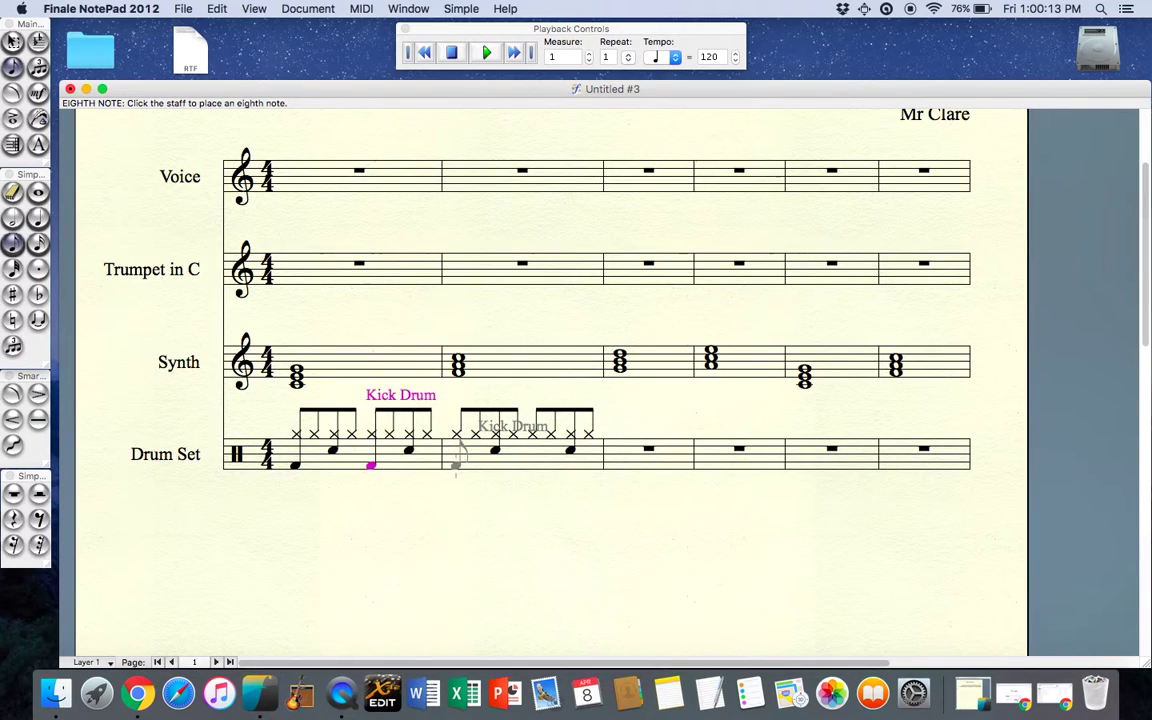
pyautogui.click(456, 463)
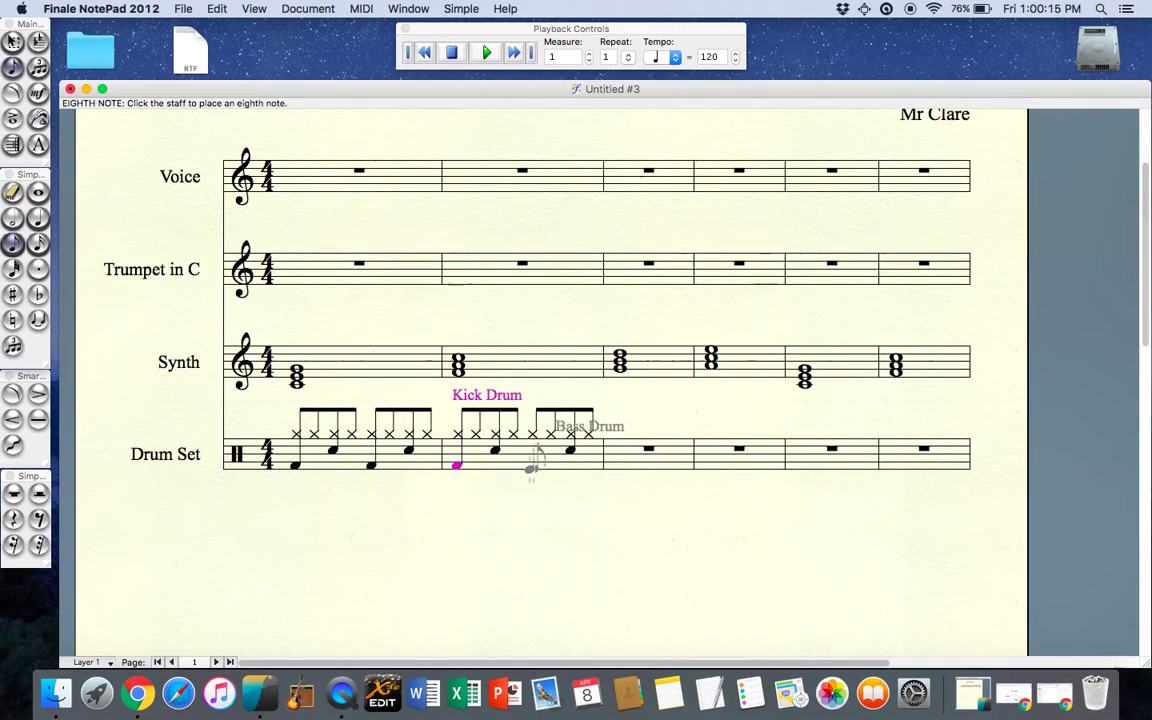
pyautogui.click(532, 472)
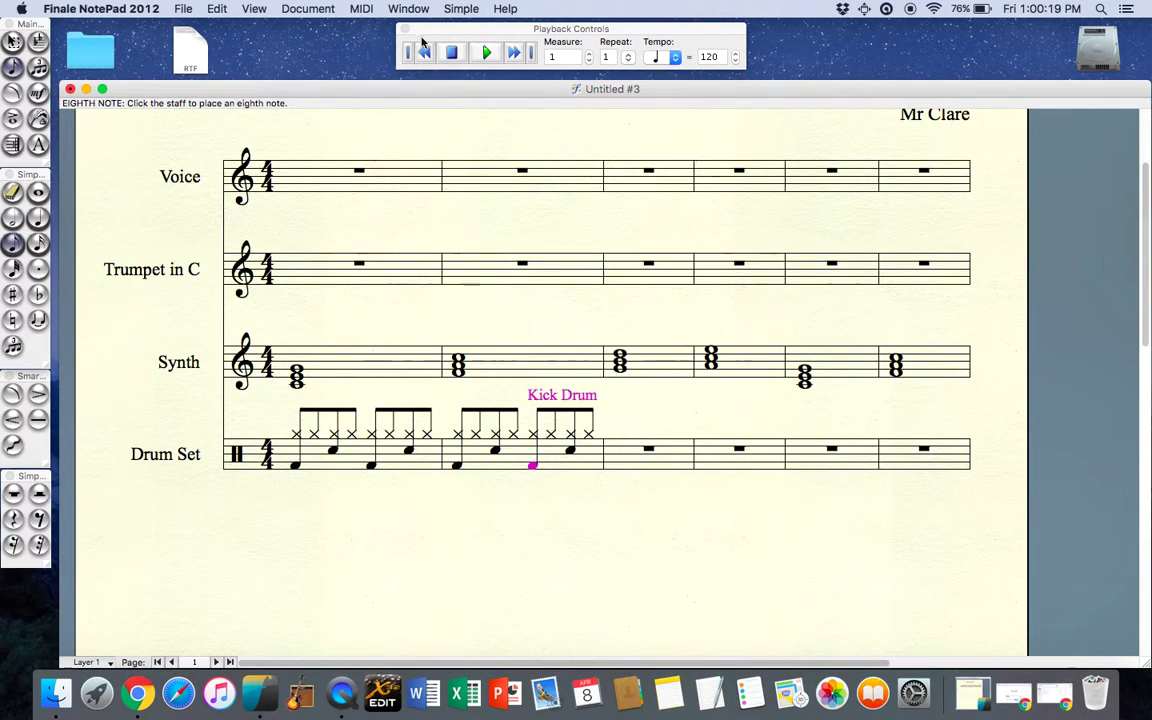
# - Play the score back from the start, then stop playback
pyautogui.click(408, 52)
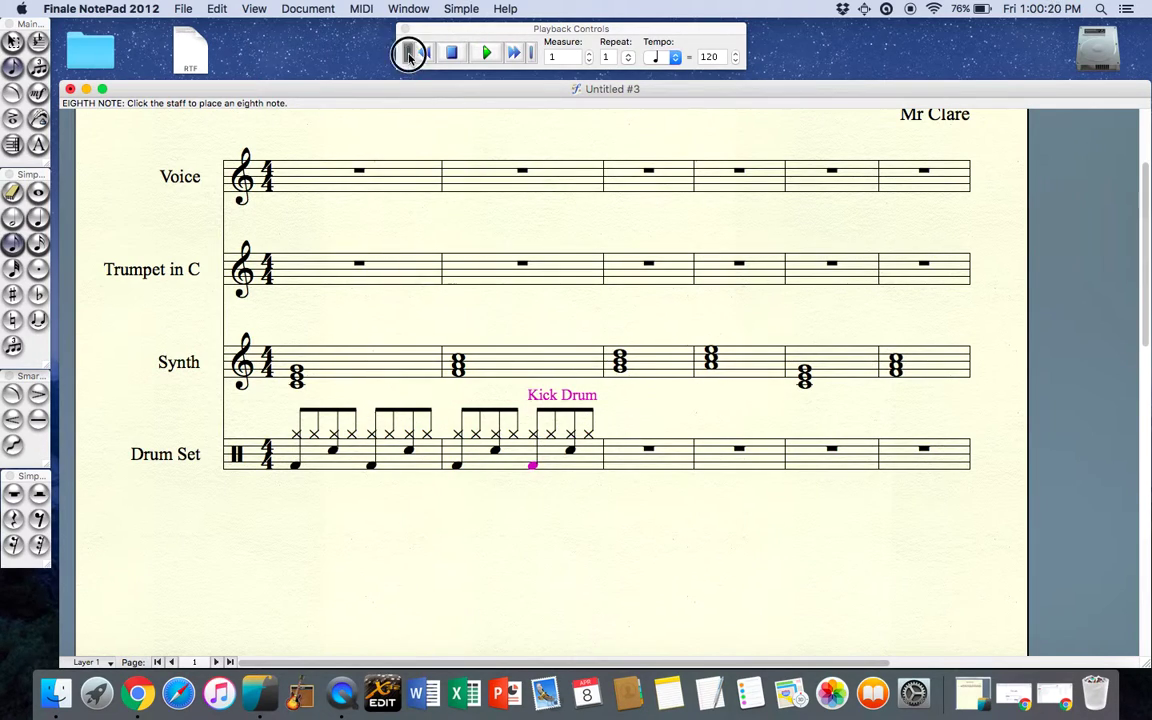
pyautogui.click(487, 55)
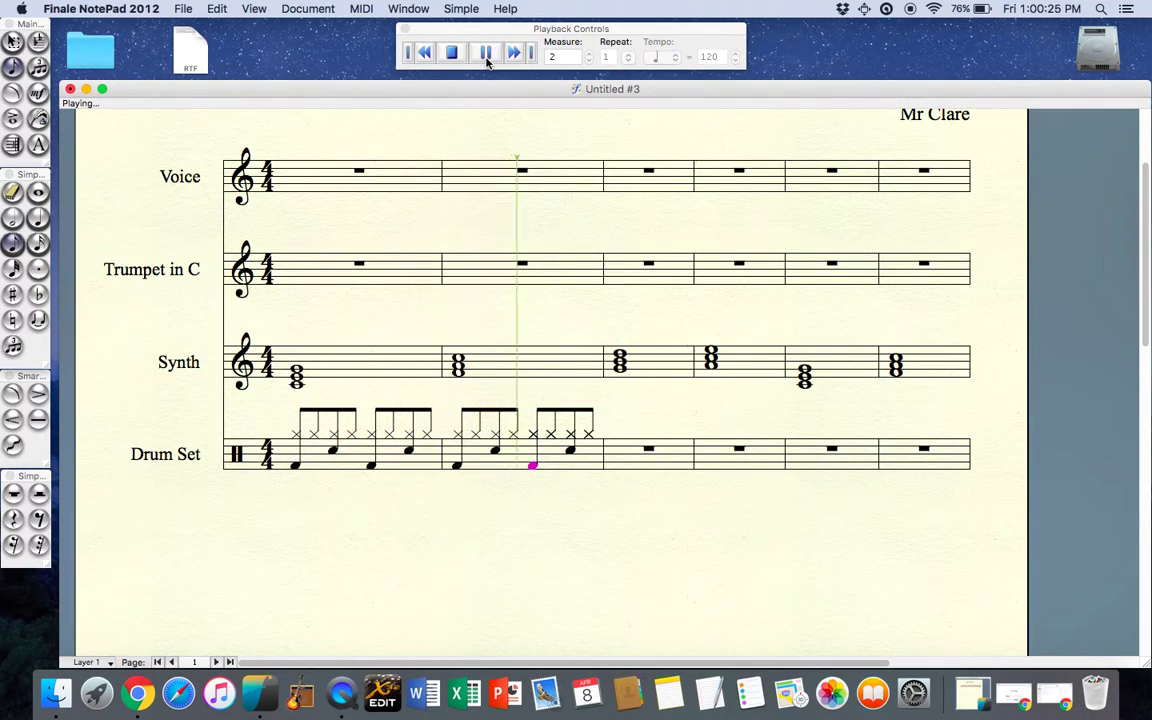
pyautogui.click(452, 52)
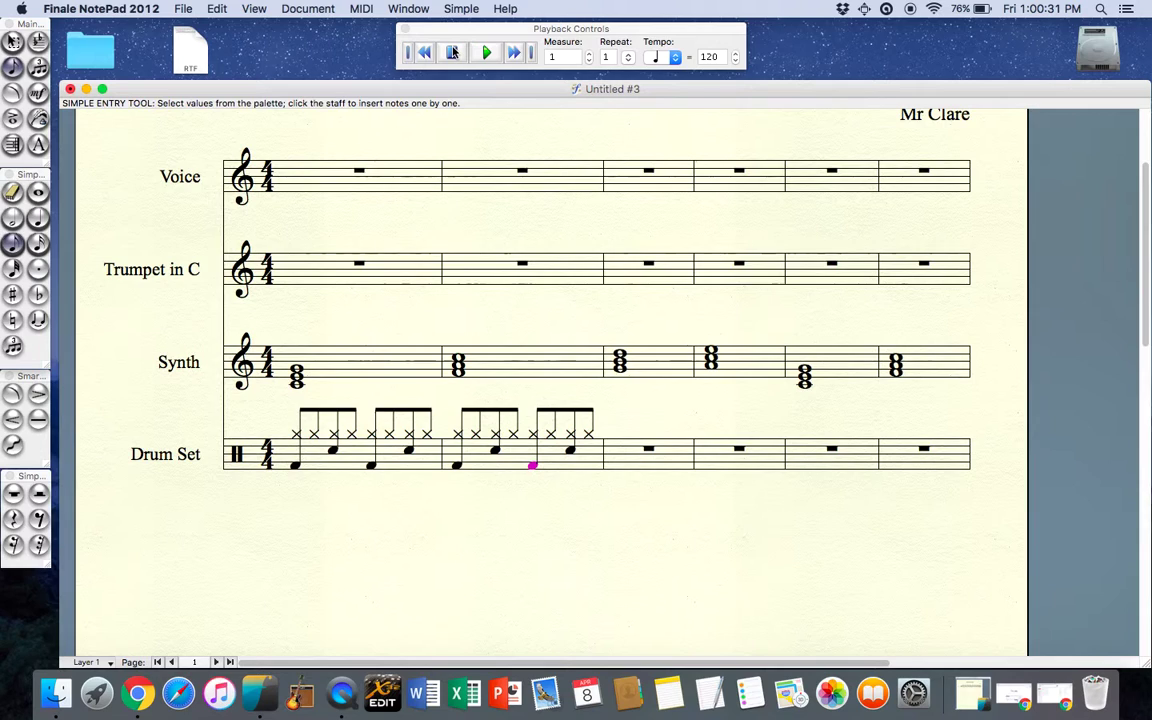
# - Undo the kick drum entries so bars 1 and 2 hold only hi-hats and snares
pyautogui.press('super+z')
pyautogui.press('super+z')
pyautogui.press('super+z')
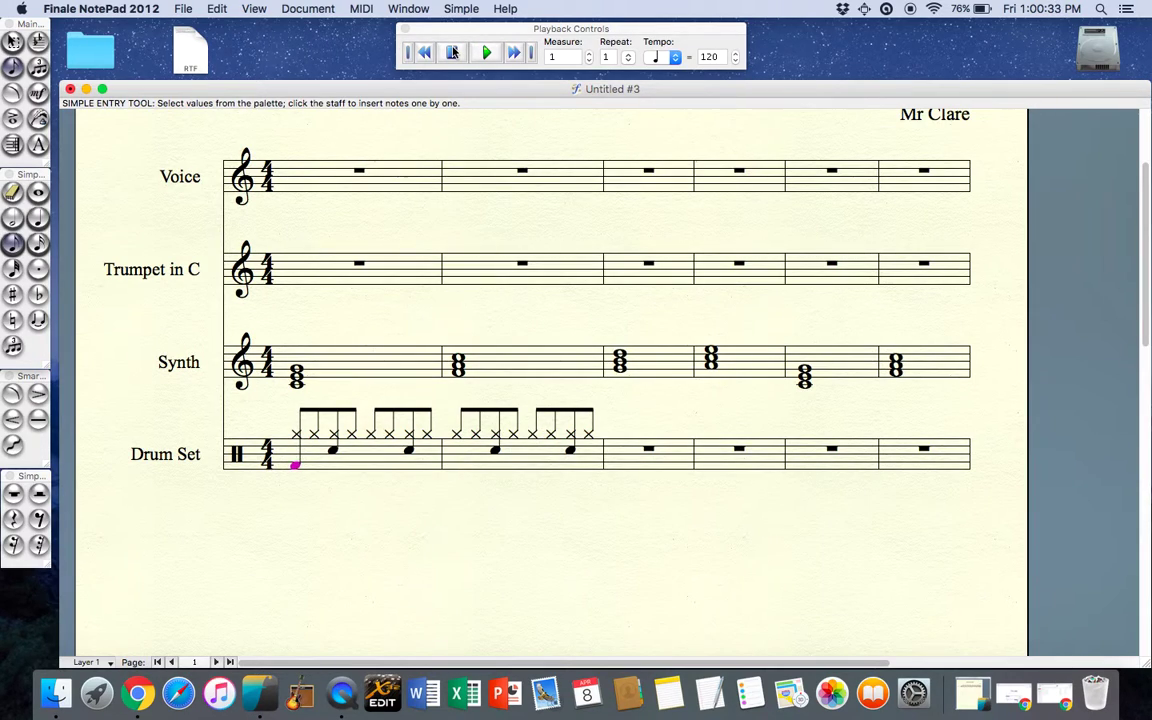
pyautogui.press('super+z')
pyautogui.click(108, 664)
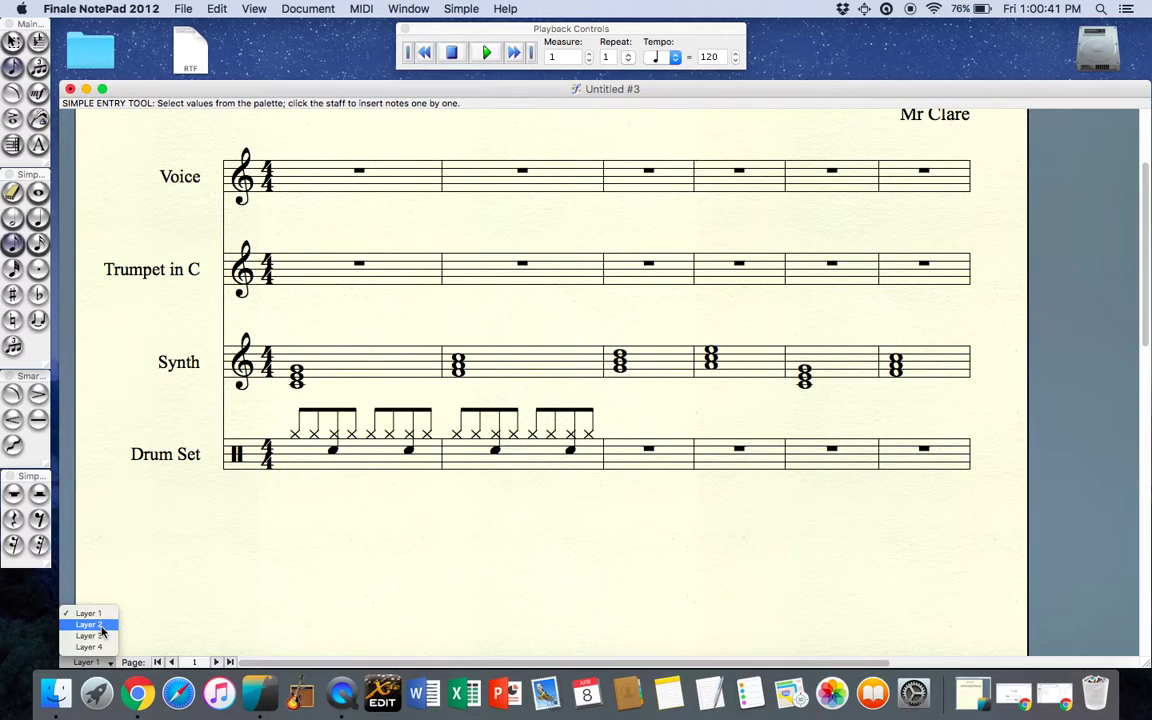
# - On Layer 2, enter Kick Drum quarter notes on beats 1 and 3 of bar 1
pyautogui.click(100, 625)
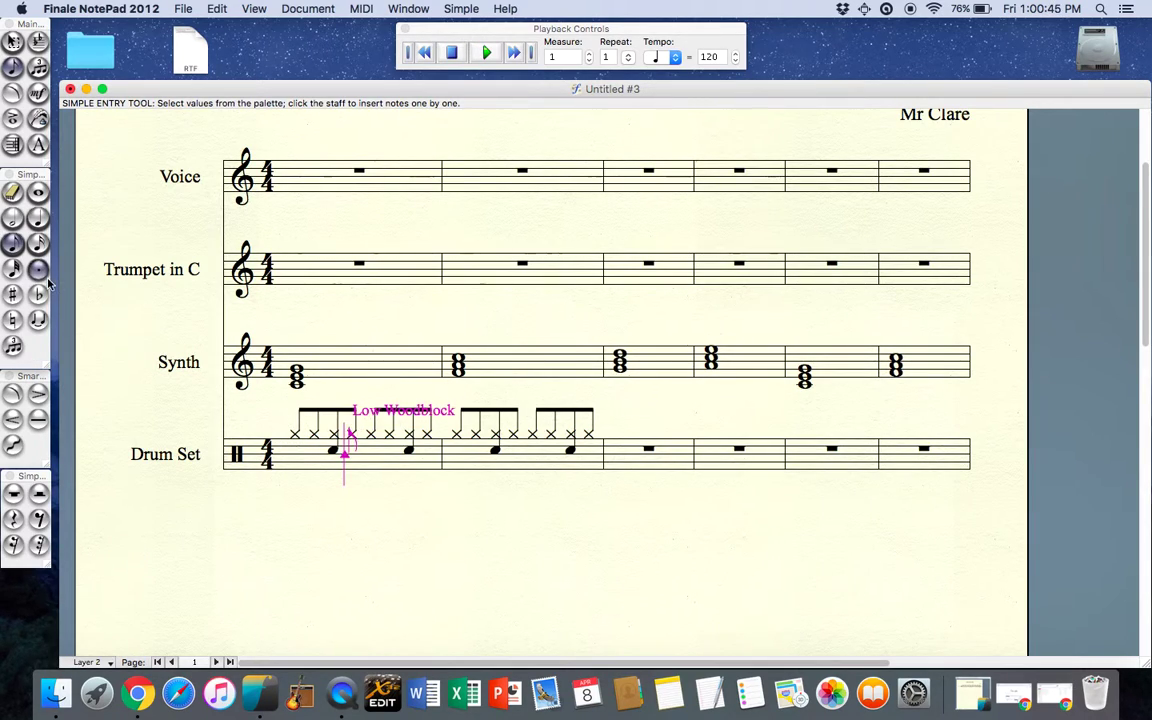
pyautogui.click(37, 216)
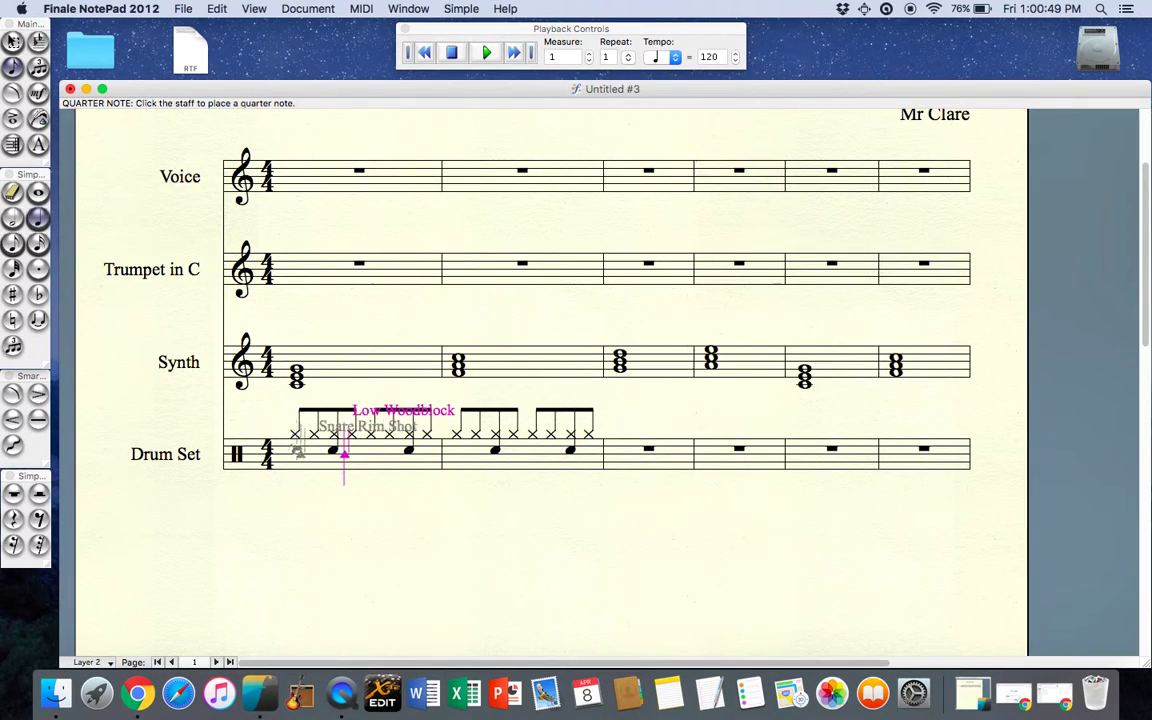
pyautogui.click(294, 465)
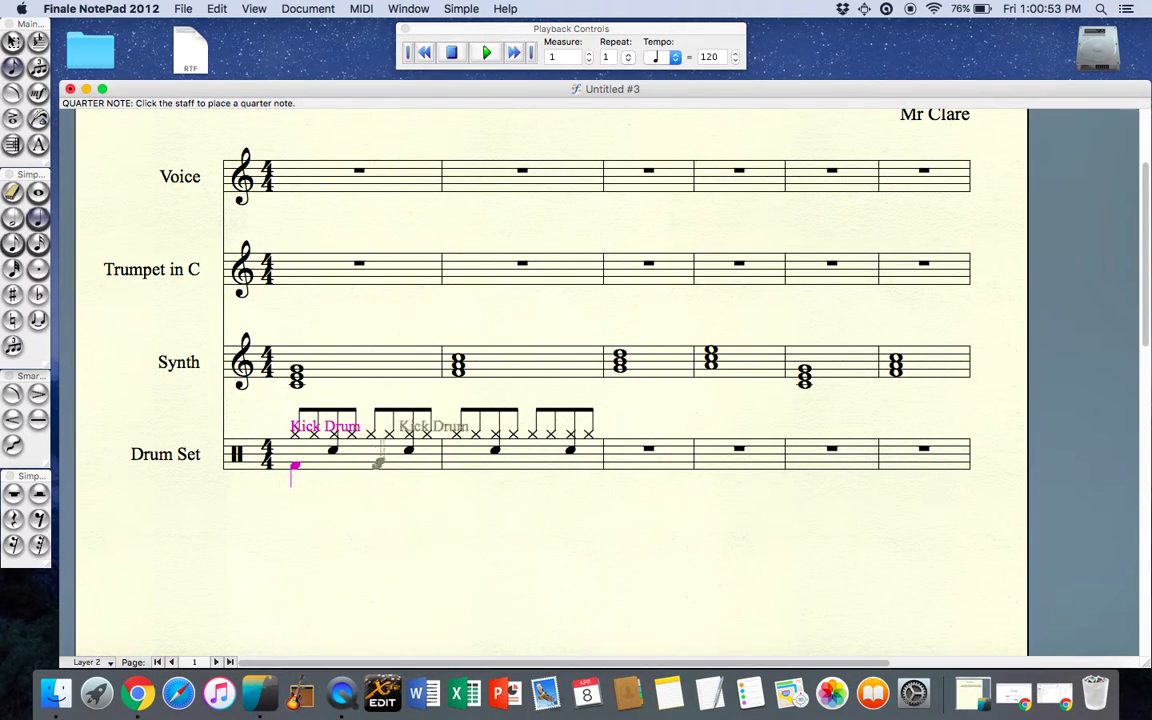
pyautogui.click(372, 466)
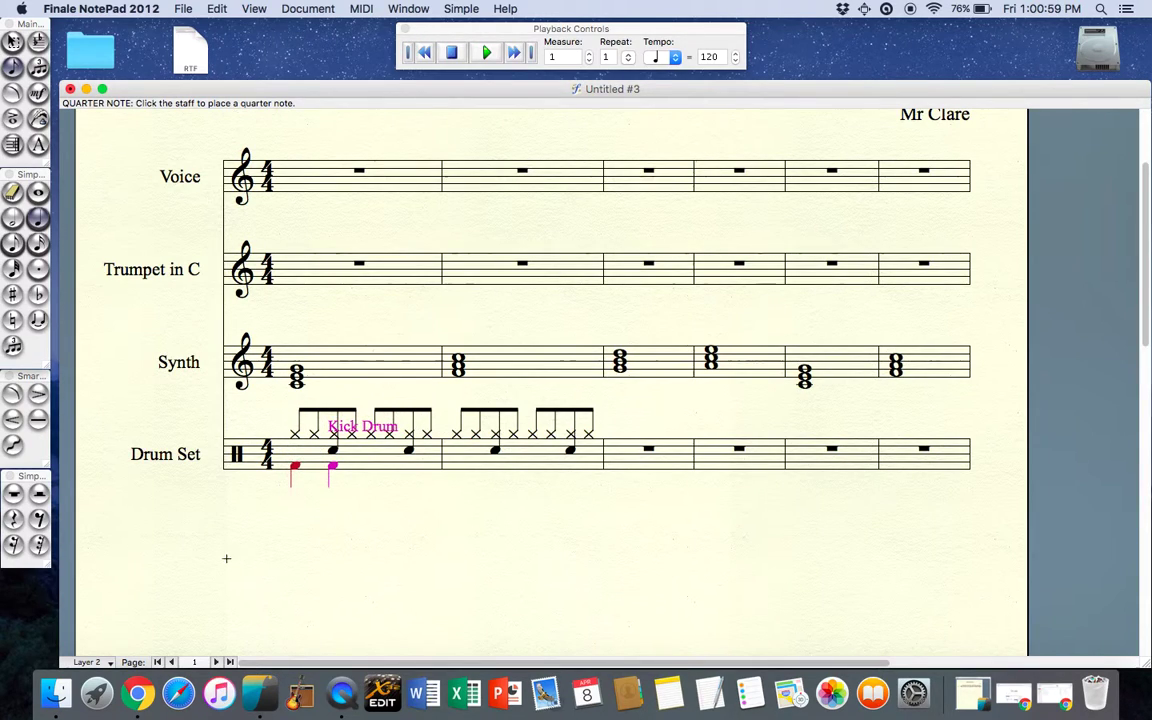
# - Keeping Layer 2, fill beats 2 and 4 of bar 1 with quarter rests
pyautogui.click(104, 663)
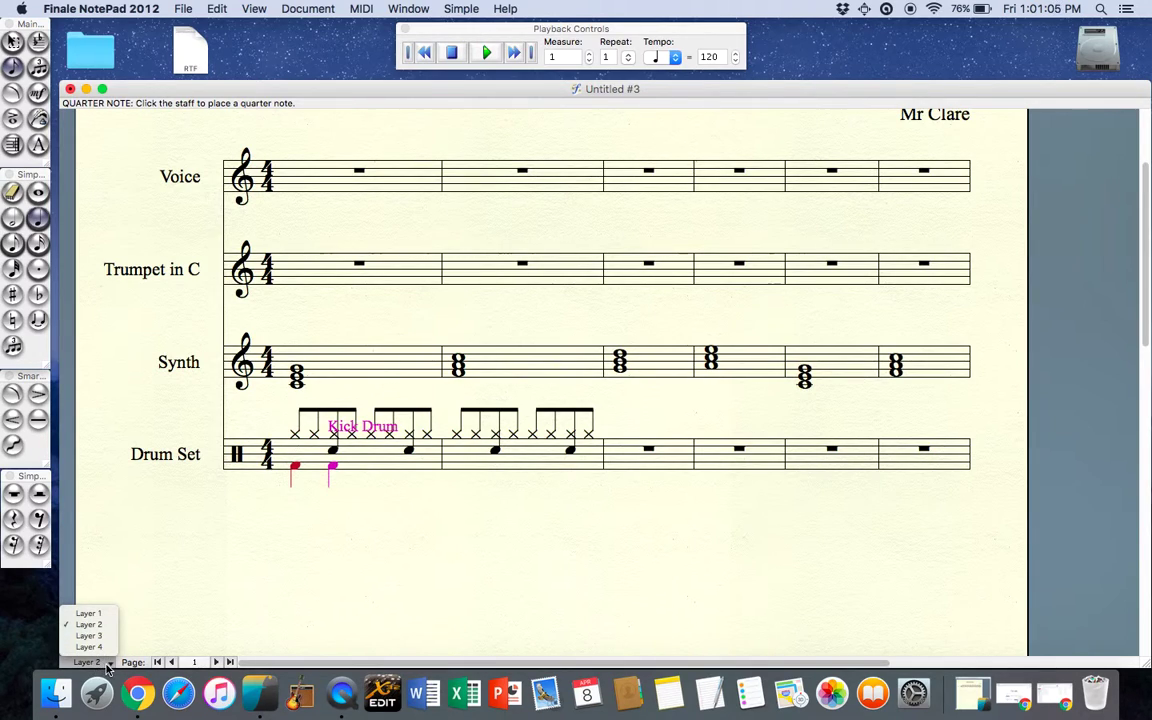
pyautogui.click(108, 668)
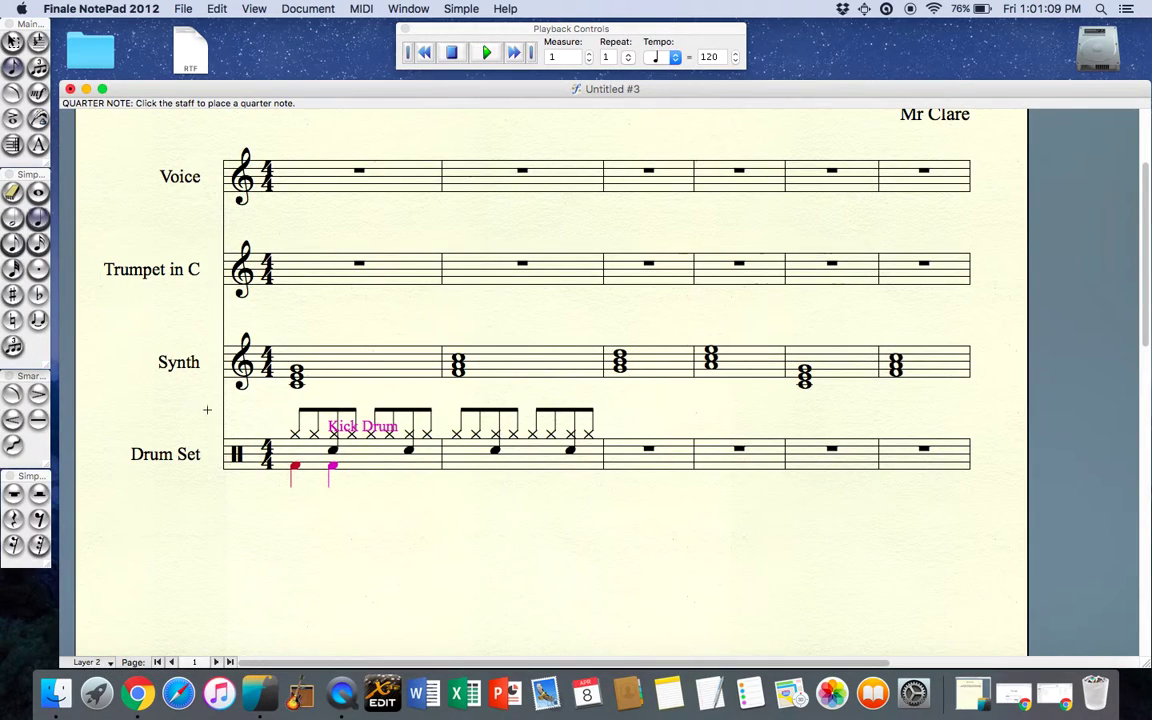
pyautogui.click(15, 520)
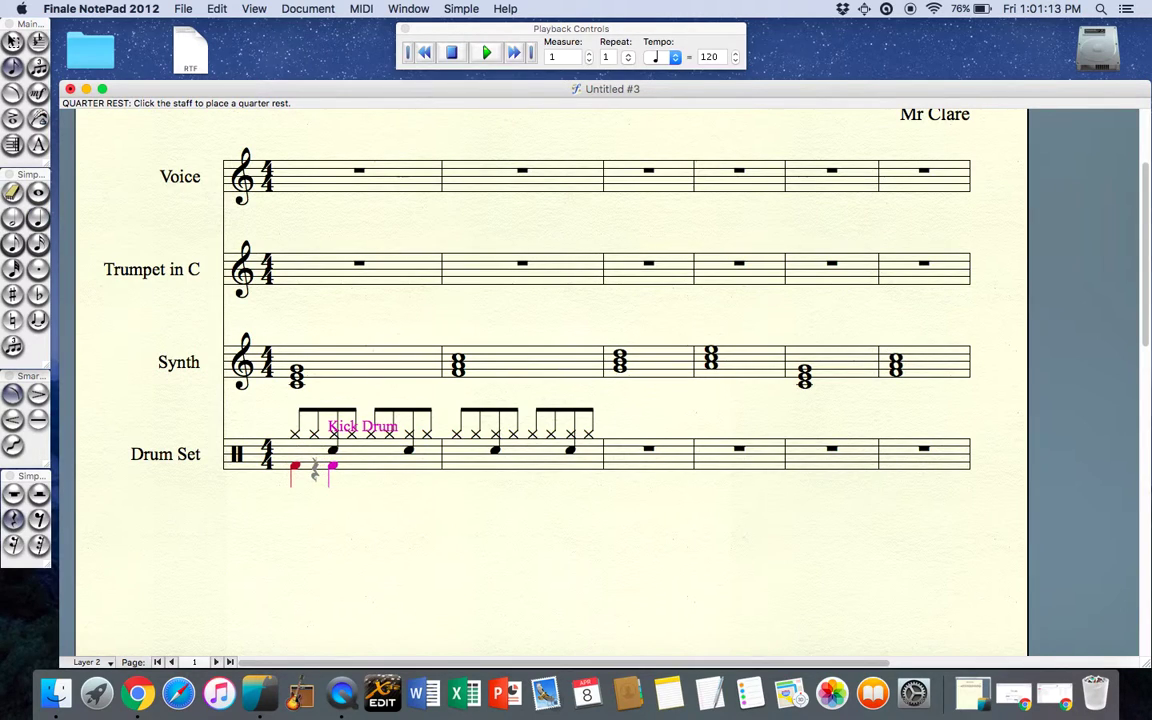
pyautogui.click(333, 473)
pyautogui.click(370, 472)
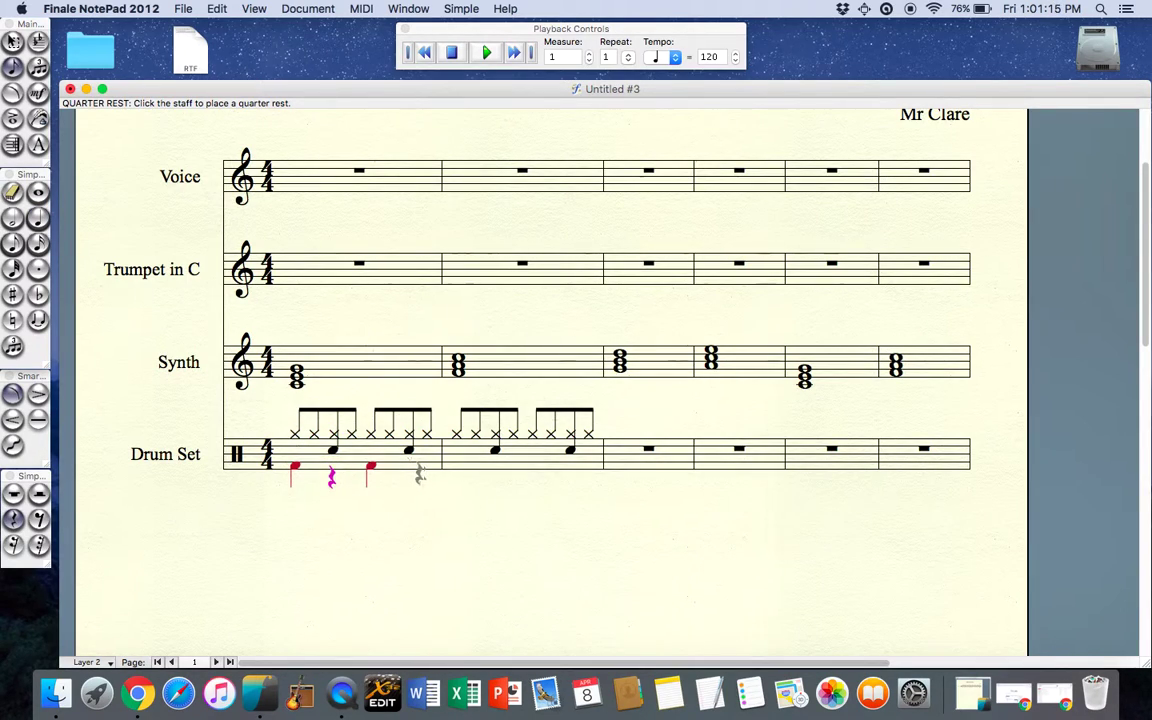
pyautogui.click(409, 476)
pyautogui.press('Left')
pyautogui.press('Left')
pyautogui.press('Right')
pyautogui.press('Right')
pyautogui.press('Left')
pyautogui.press('Left')
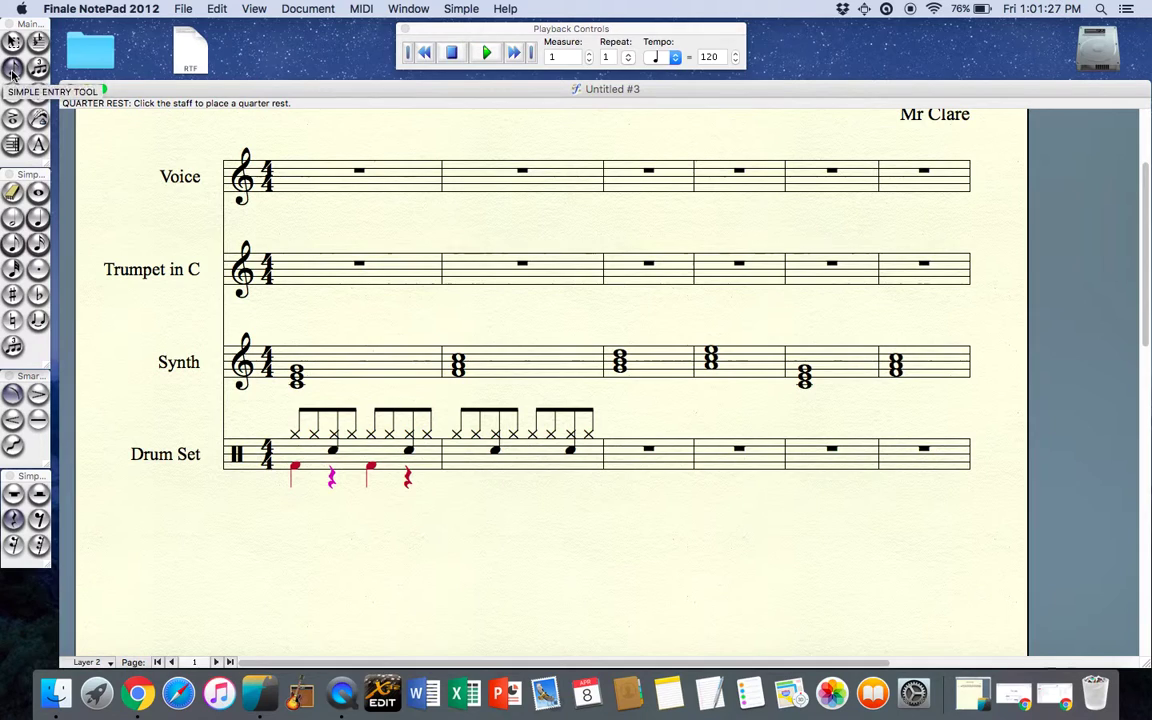
pyautogui.press('Left')
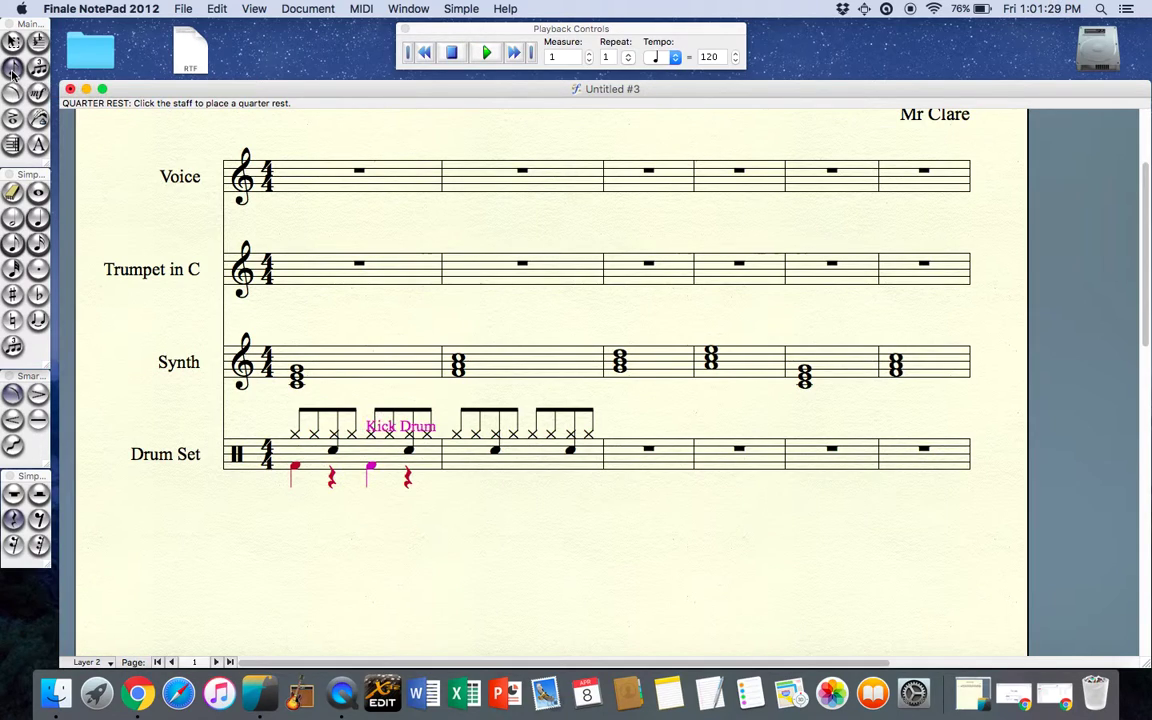
pyautogui.press('Right')
pyautogui.press('Right')
pyautogui.press('Right')
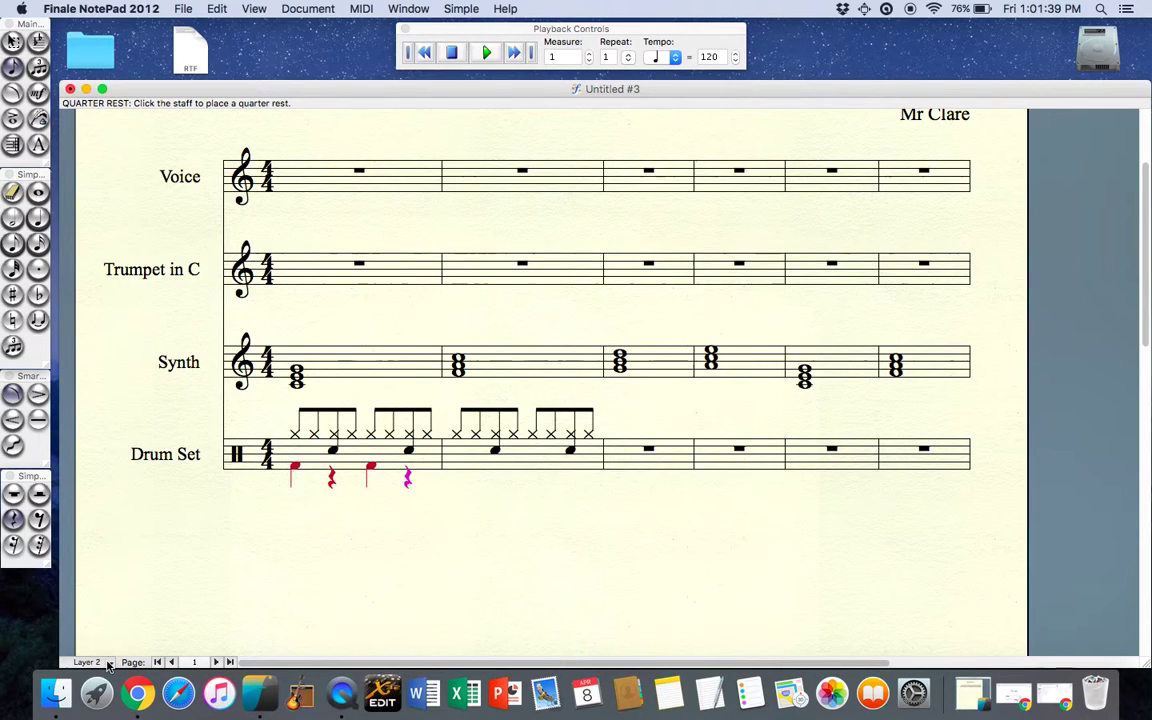
# - Return to Layer 1 and step through the hi-hat notes of bar 1
pyautogui.click(109, 665)
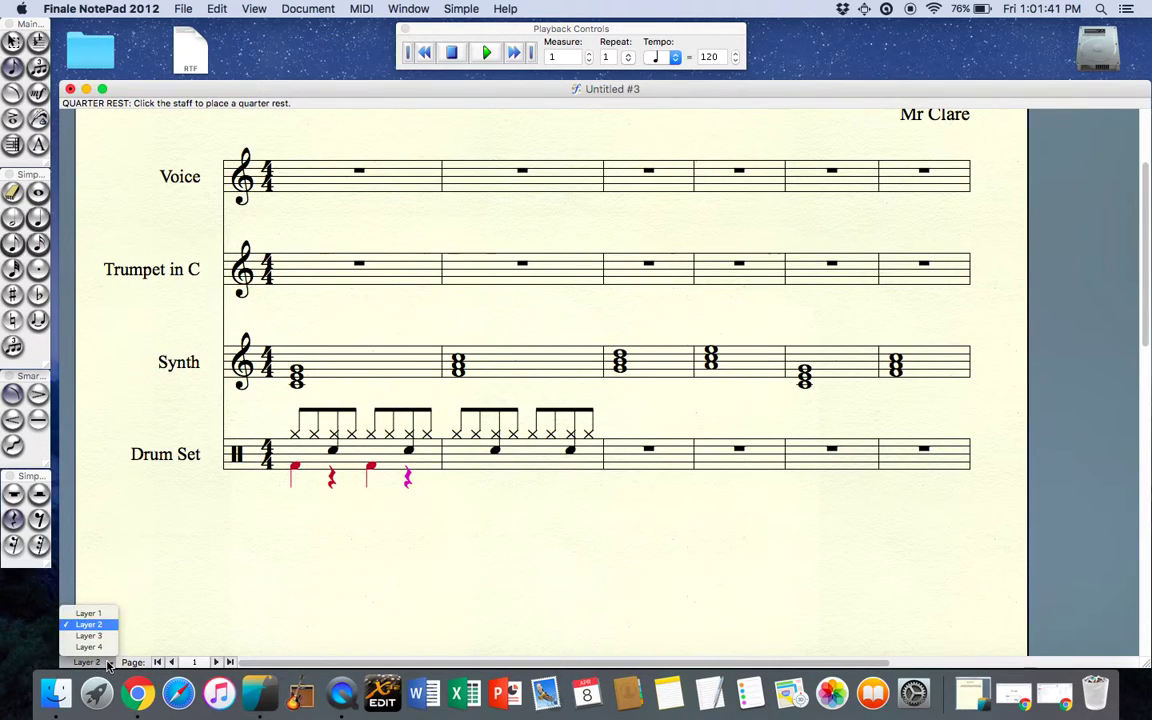
pyautogui.click(94, 615)
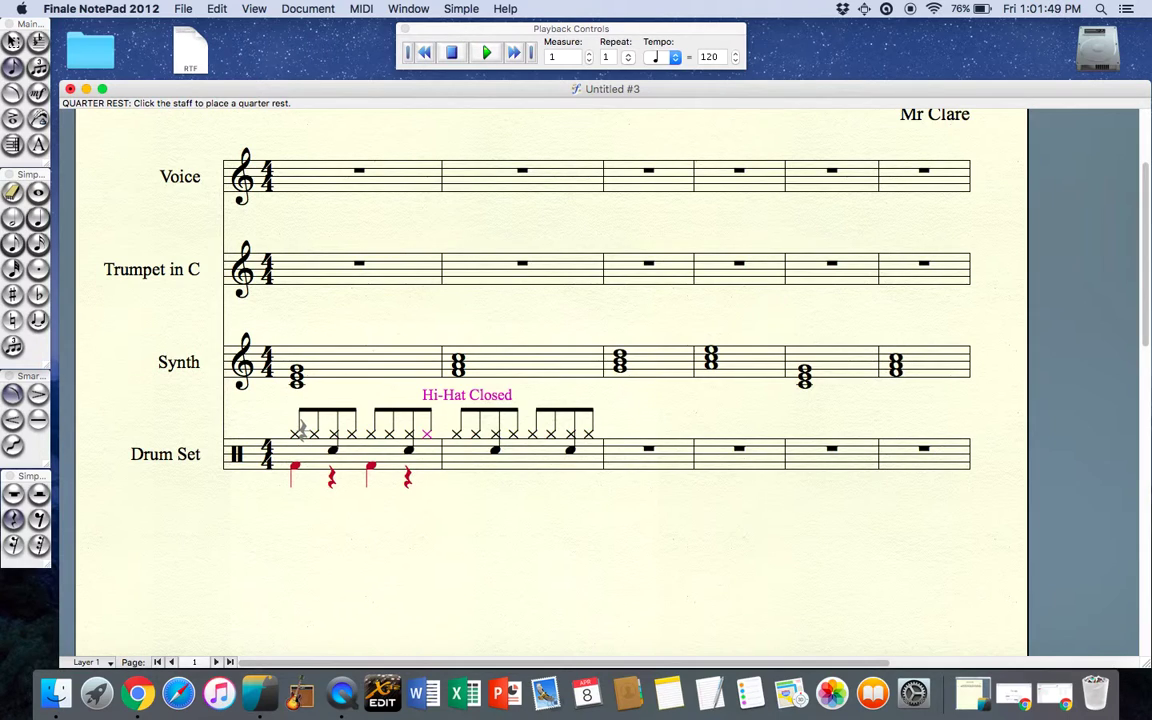
pyautogui.click(303, 436)
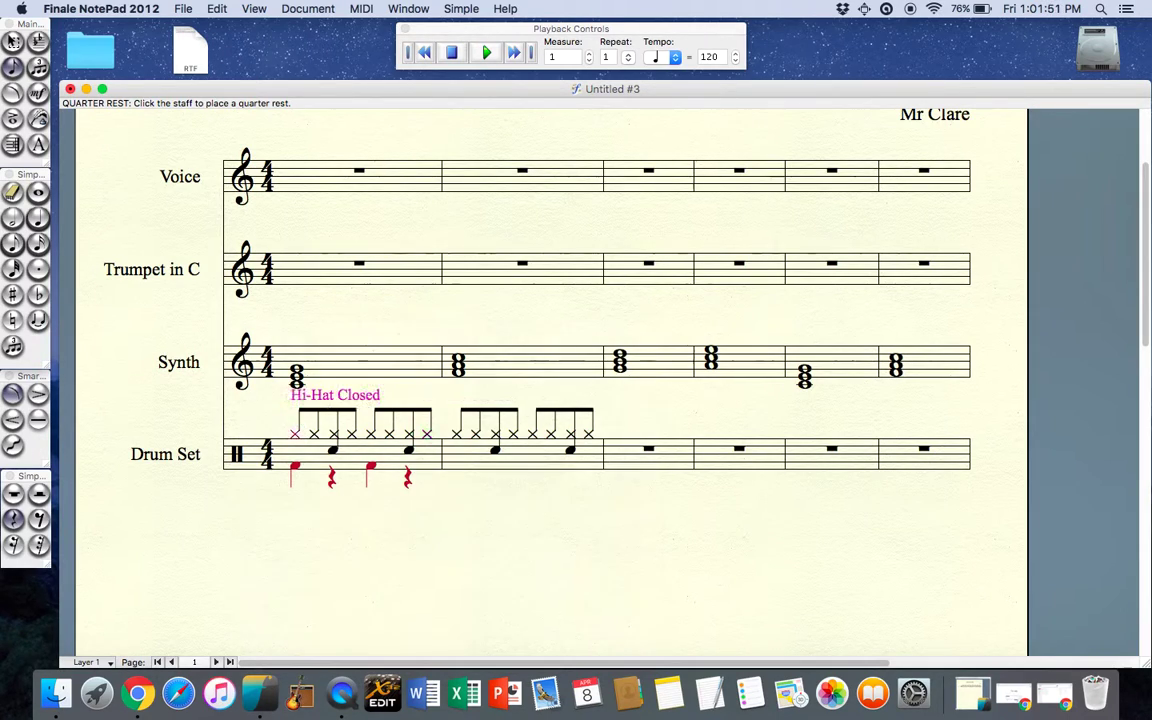
pyautogui.press('Right')
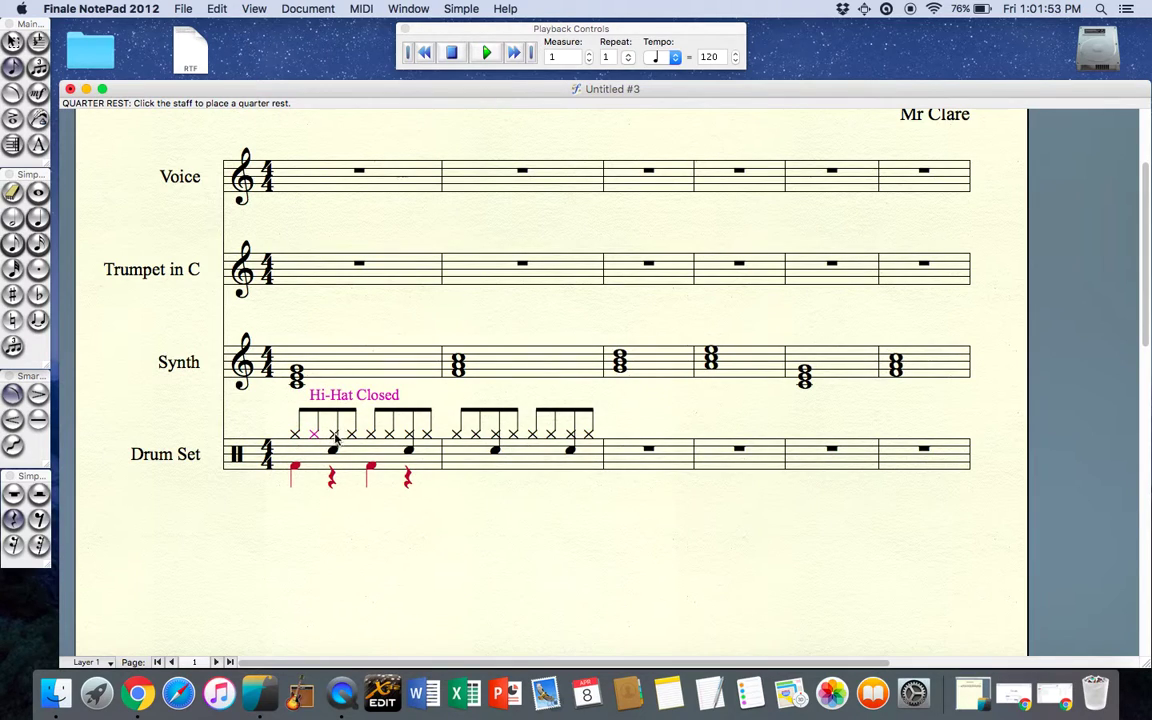
pyautogui.press('Right')
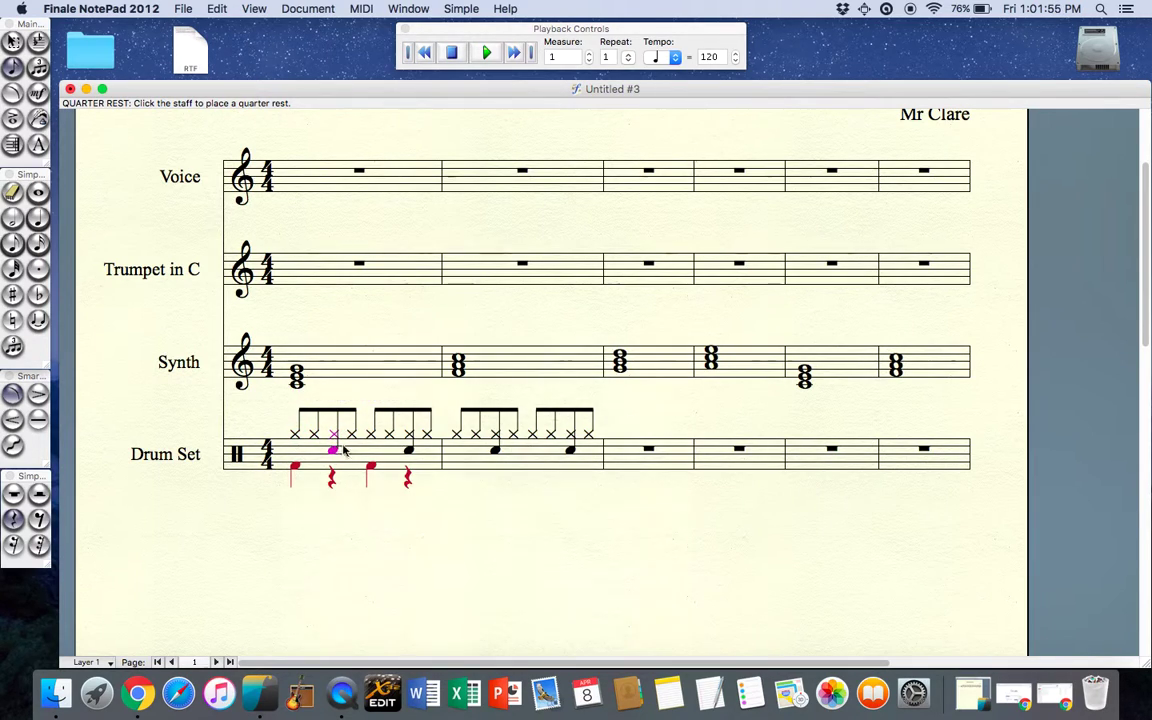
pyautogui.press('Right')
pyautogui.press('Right')
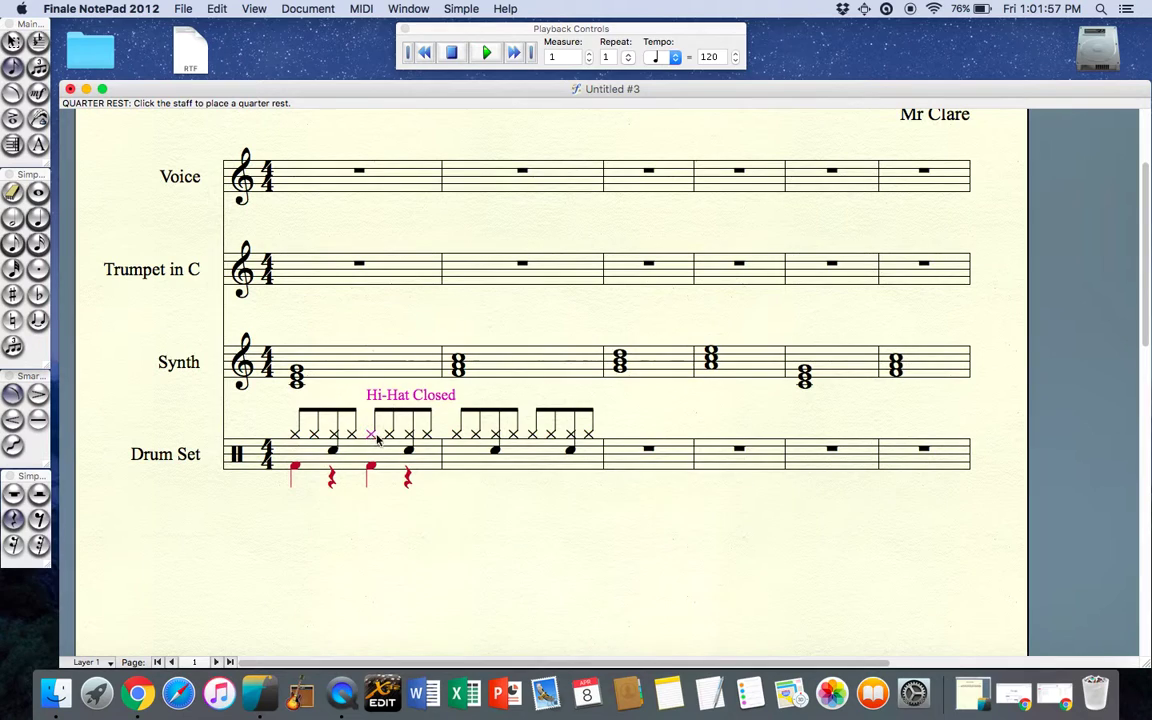
pyautogui.press('Right')
pyautogui.press('Right')
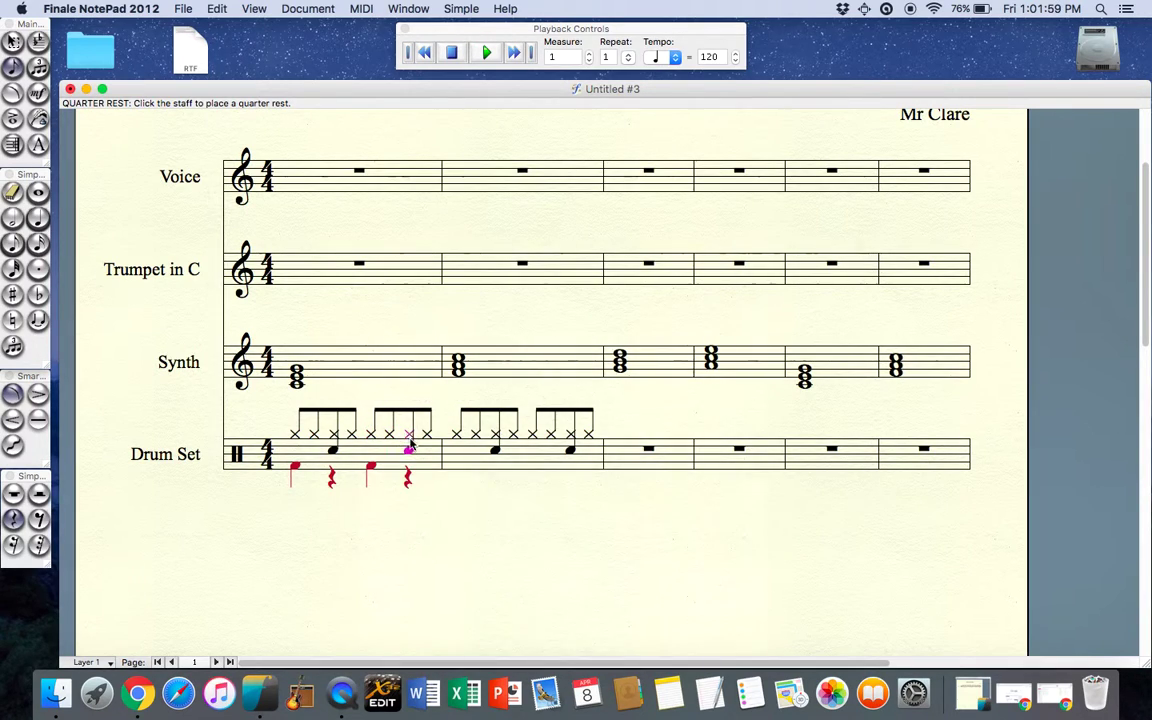
pyautogui.press('Right')
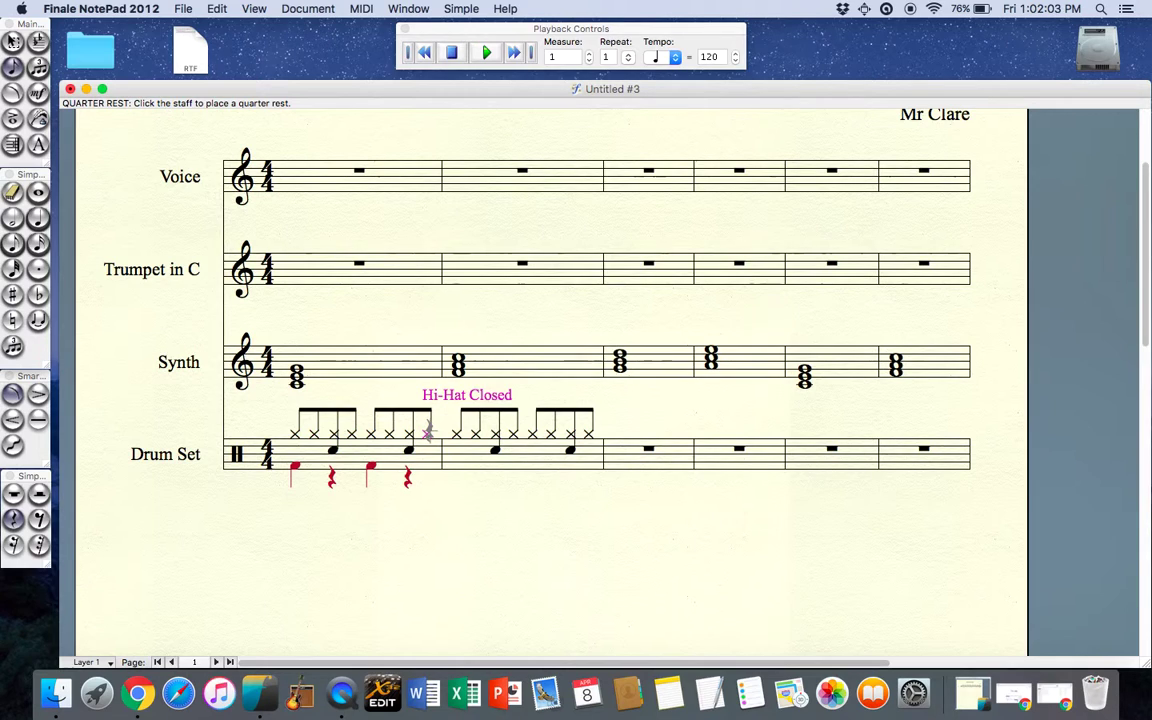
# - Step through the snare and hi-hat hits of measure 2, ending on the last hi-hat
pyautogui.press('Left')
pyautogui.press('Left')
pyautogui.press('Left')
pyautogui.press('Left')
pyautogui.press('Left')
pyautogui.press('Left')
pyautogui.press('Left')
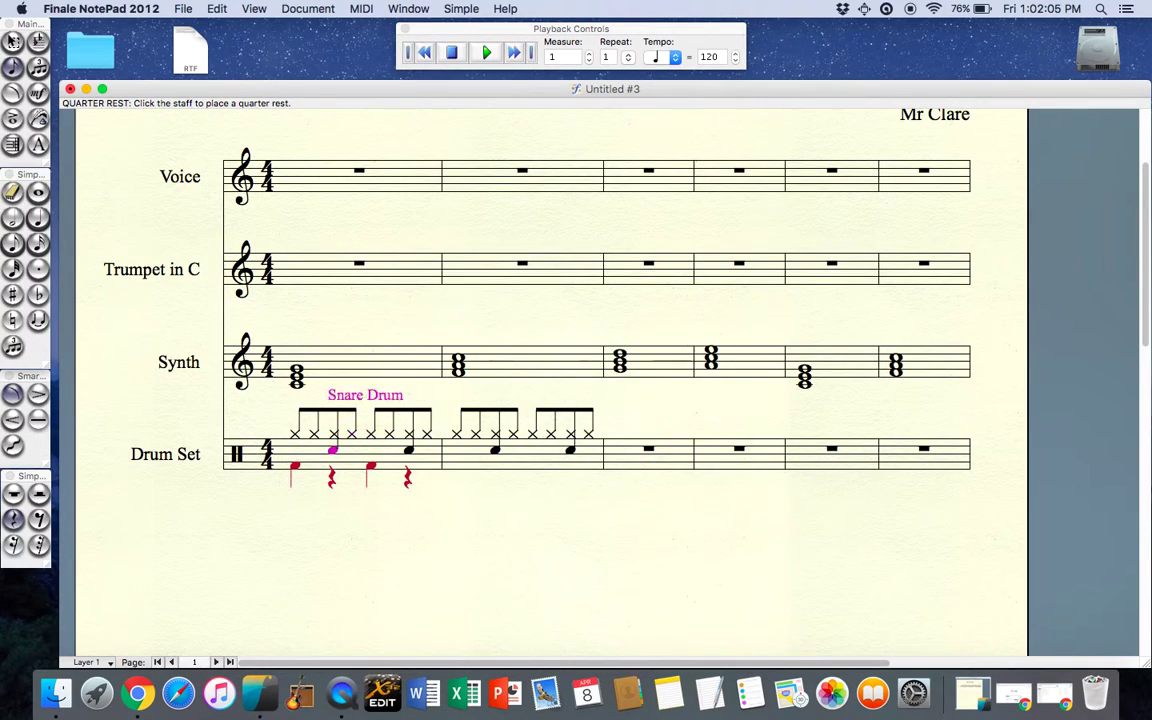
pyautogui.press('Right')
pyautogui.press('Right')
pyautogui.press('Right')
pyautogui.press('Right')
pyautogui.press('Right')
pyautogui.press('Right')
pyautogui.press('Right')
pyautogui.press('Right')
pyautogui.press('Right')
pyautogui.press('Right')
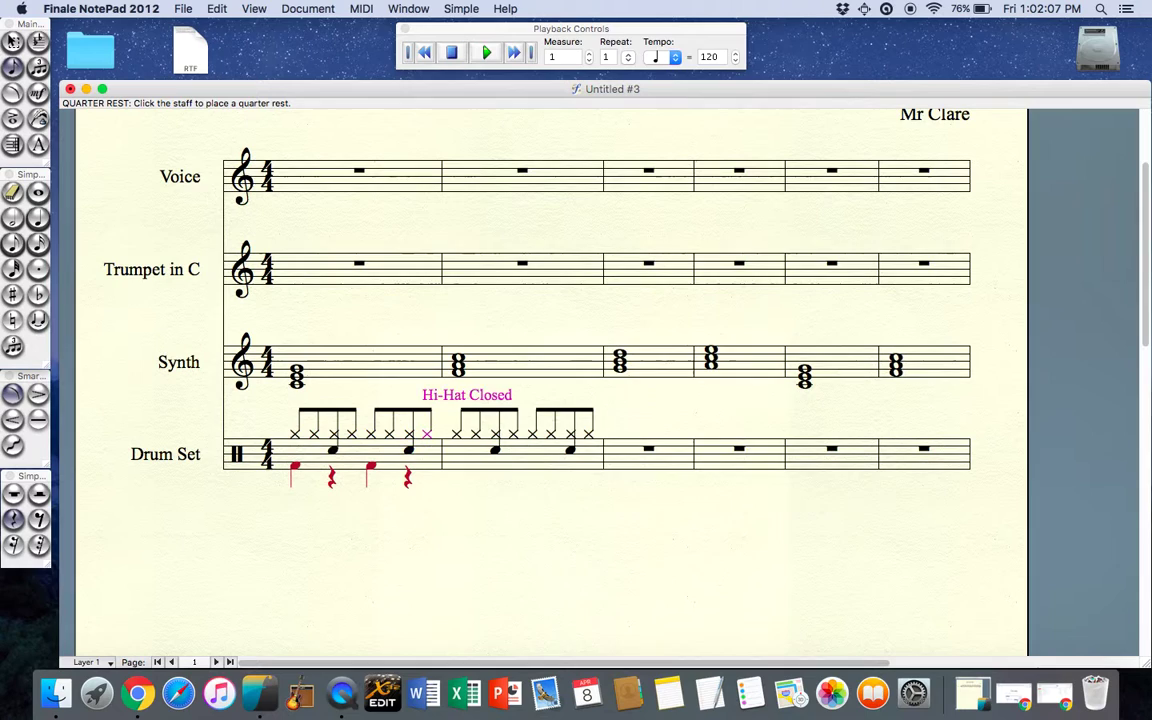
pyautogui.press('Right')
pyautogui.press('Right')
pyautogui.press('Right')
pyautogui.press('Right')
pyautogui.press('Right')
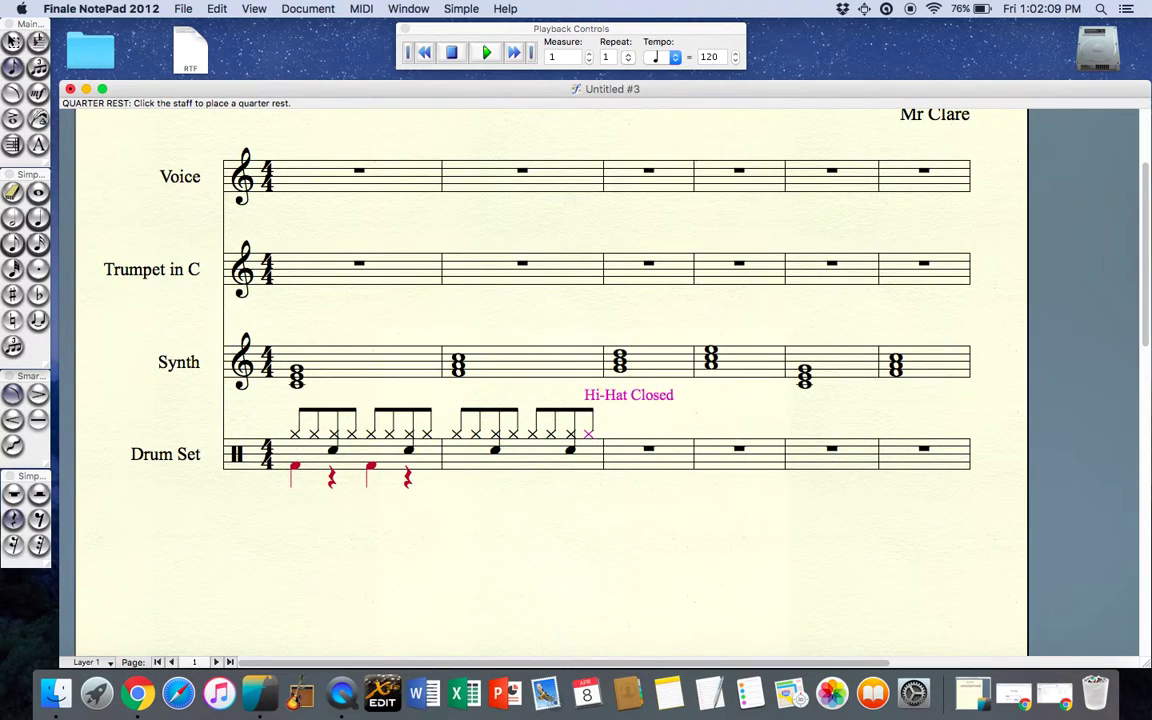
pyautogui.press('Left')
pyautogui.press('Left')
pyautogui.press('Right')
pyautogui.press('Right')
pyautogui.press('Left')
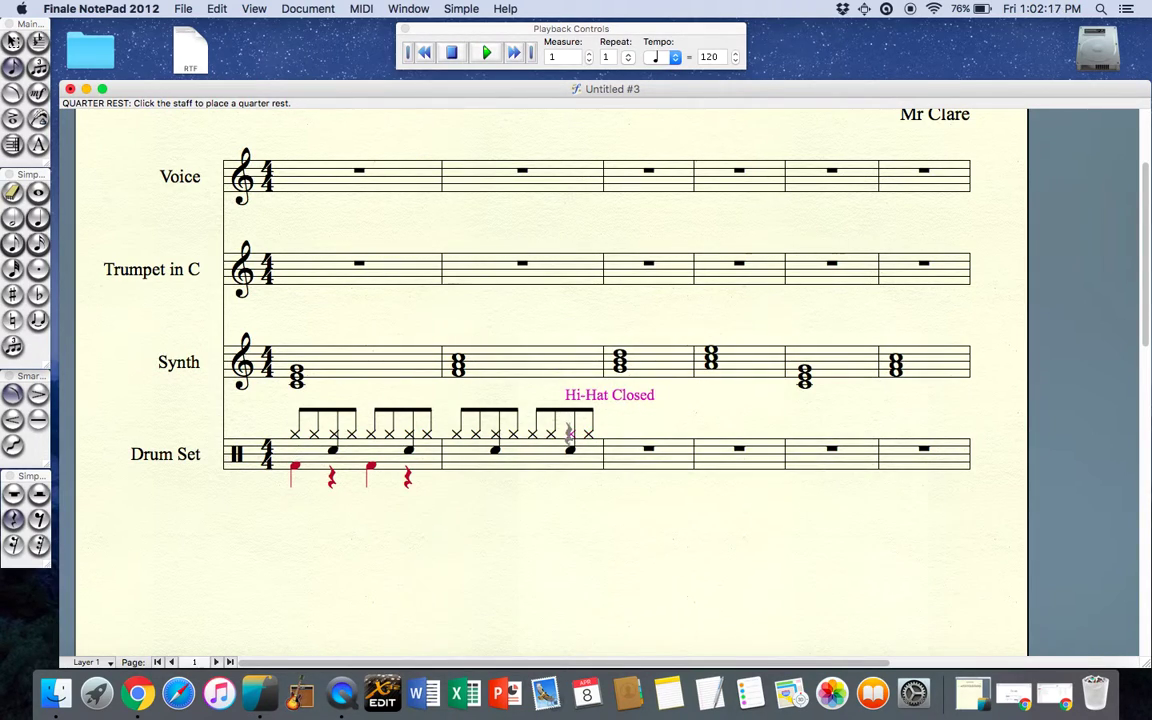
pyautogui.press('Down')
pyautogui.press('Up')
pyautogui.press('Down')
pyautogui.press('Up')
pyautogui.press('Left')
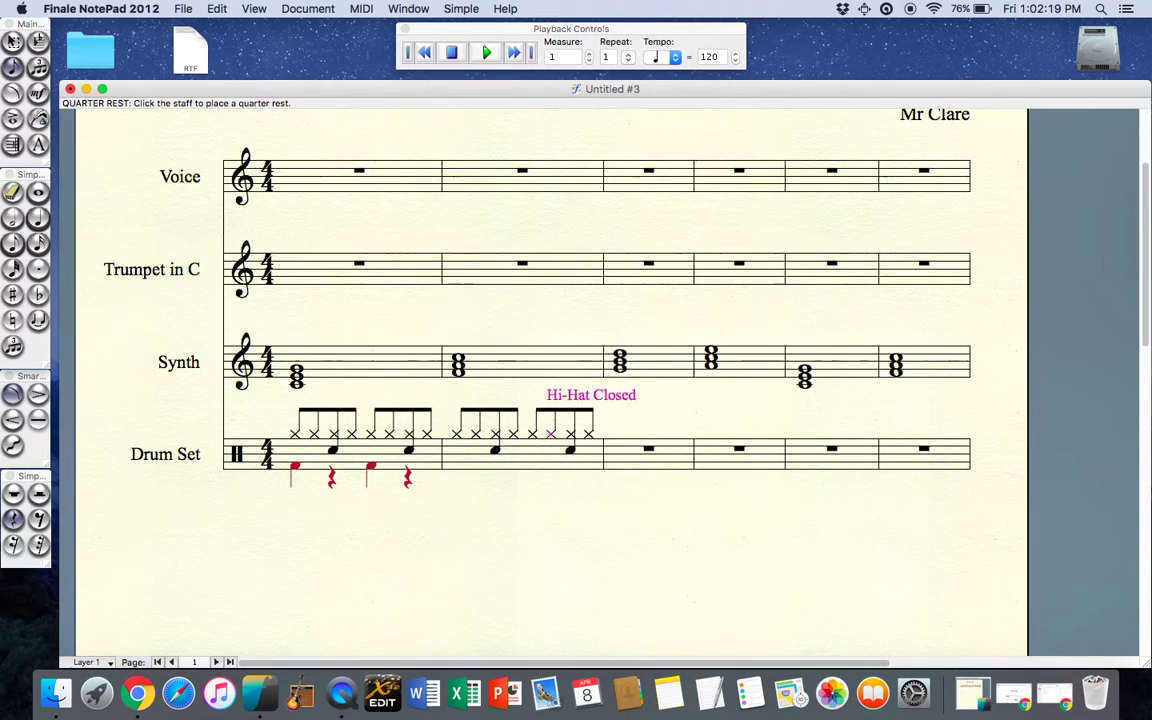
pyautogui.press('Right')
pyautogui.press('Down')
pyautogui.press('Up')
pyautogui.press('Right')
pyautogui.press('Left')
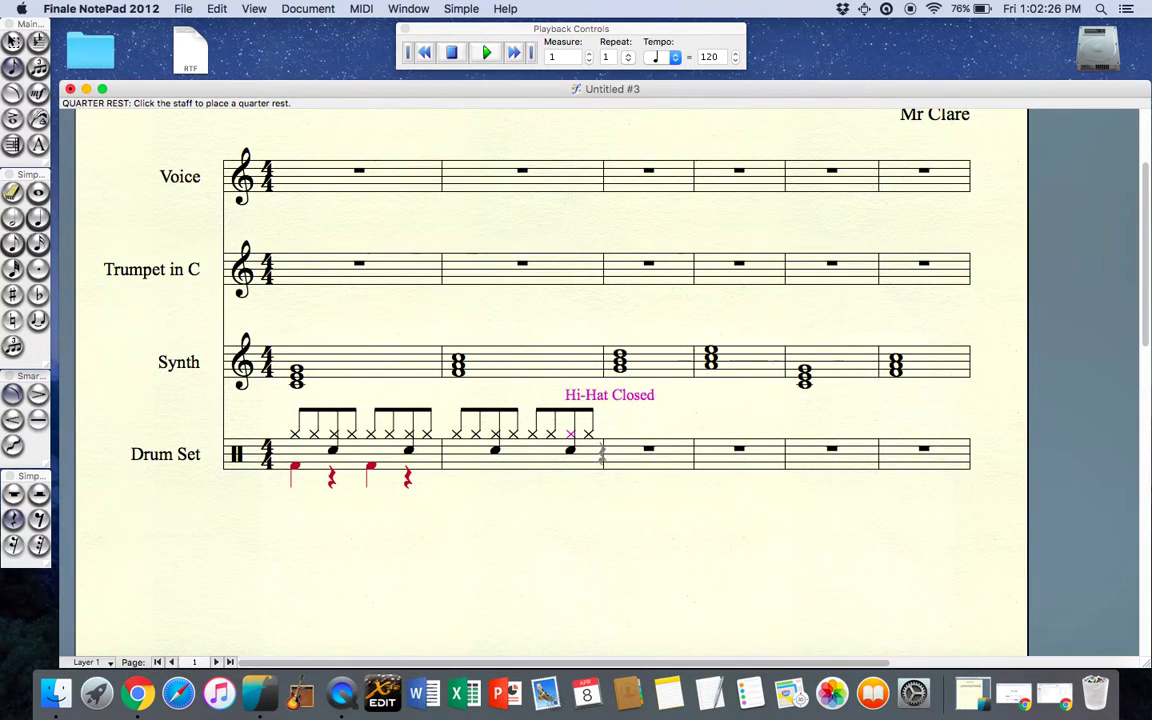
# - Paste measure 1's full drum groove, layer-2 kicks included, into Drum Set measure 2
pyautogui.click(12, 43)
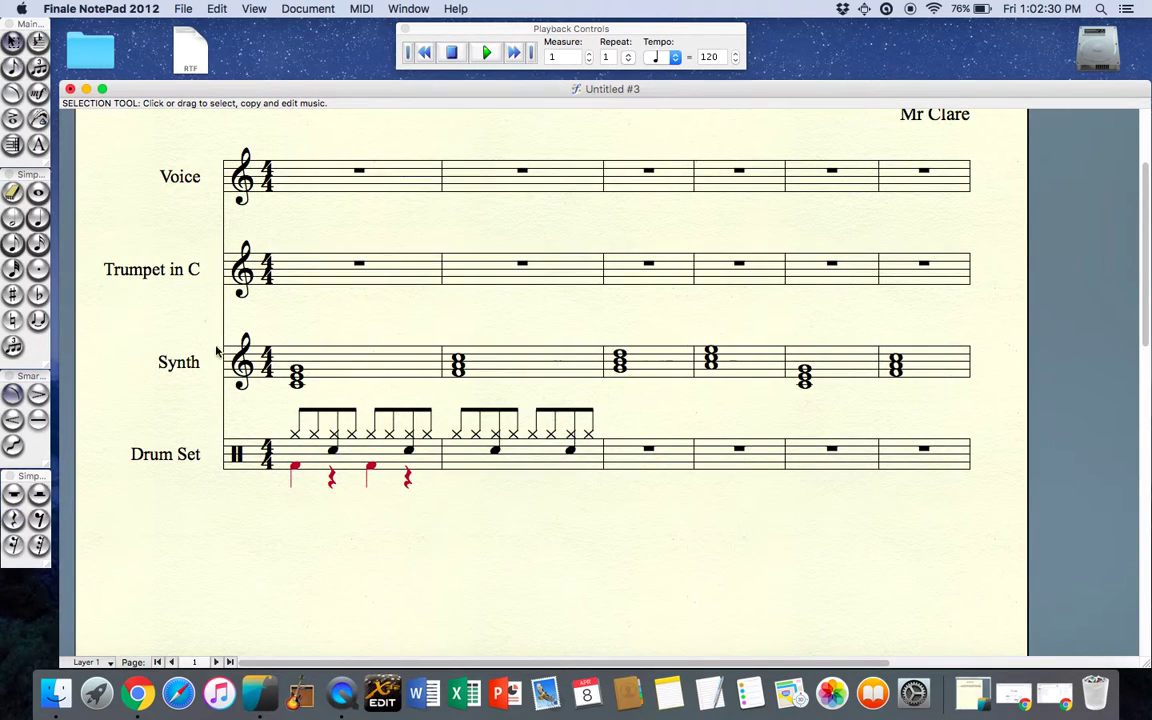
pyautogui.click(280, 430)
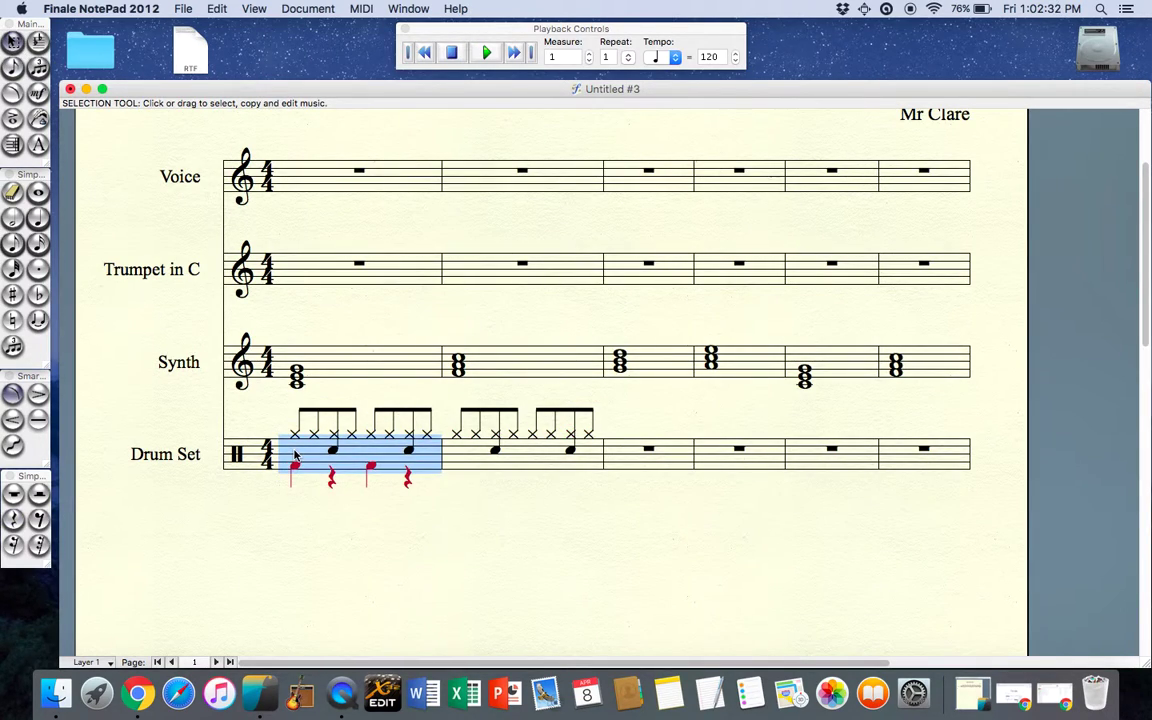
pyautogui.click(474, 463)
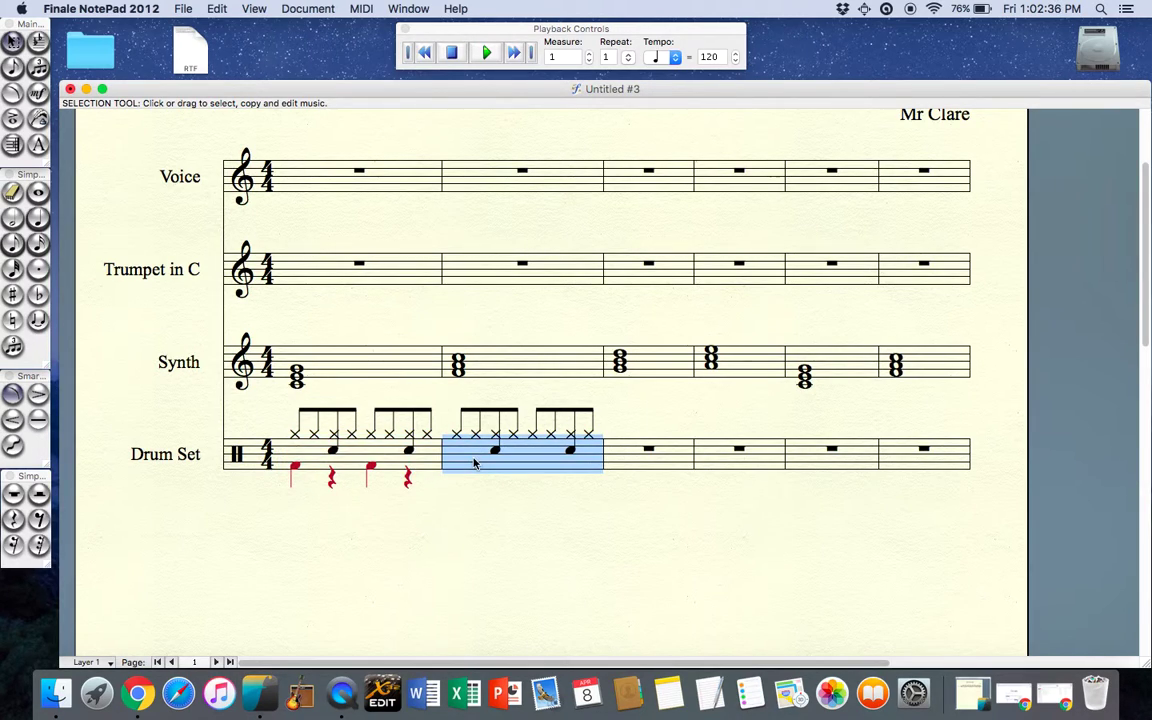
pyautogui.press('super+v')
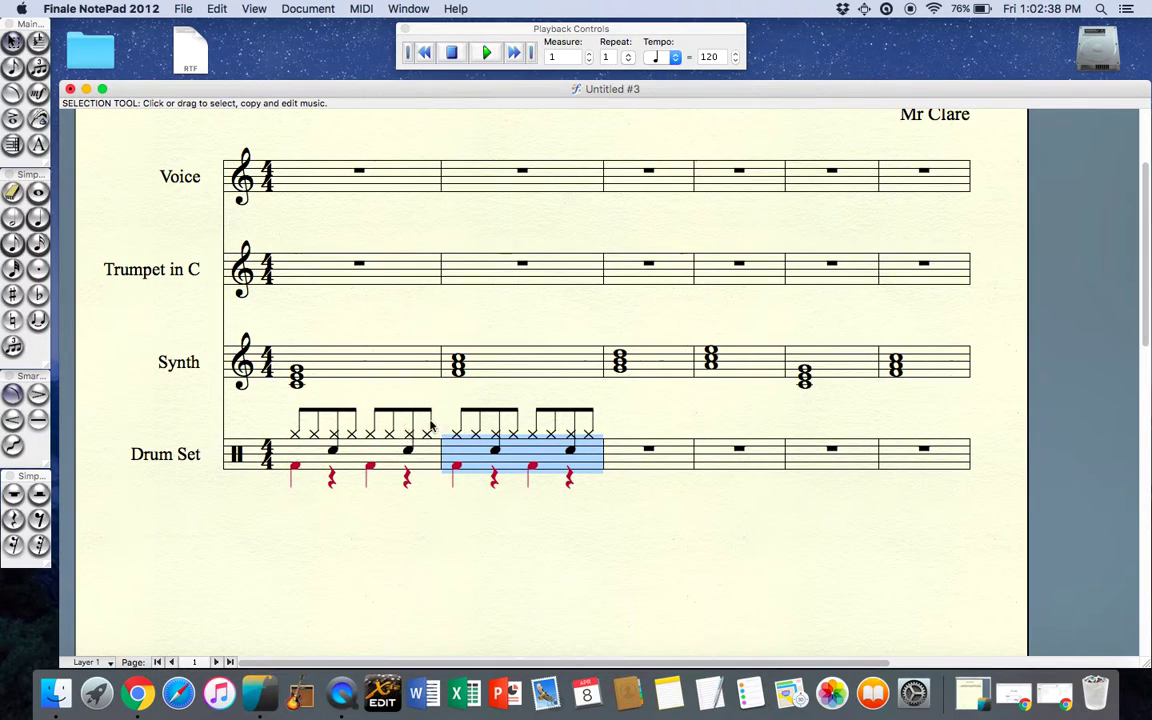
# - Trial-paste the groove into measures 3–4, undo those pastes, and reselect empty measure 3
pyautogui.click(644, 453)
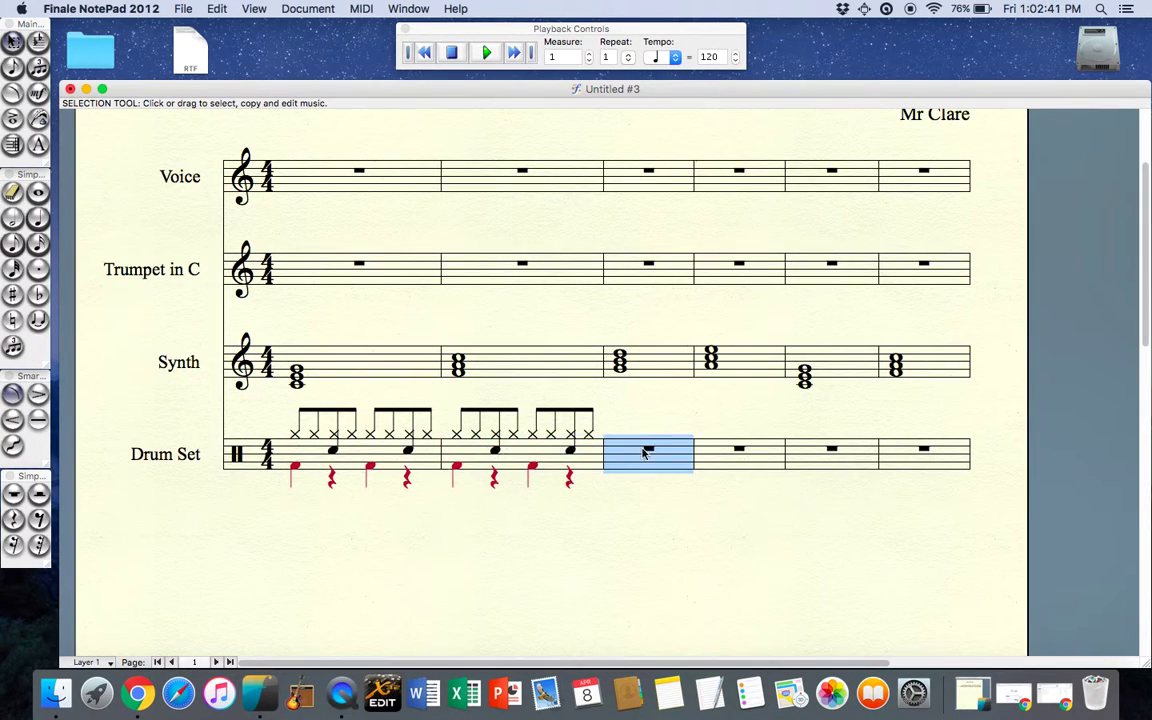
pyautogui.keyDown('shift'); pyautogui.click(933, 458); pyautogui.keyUp('shift')
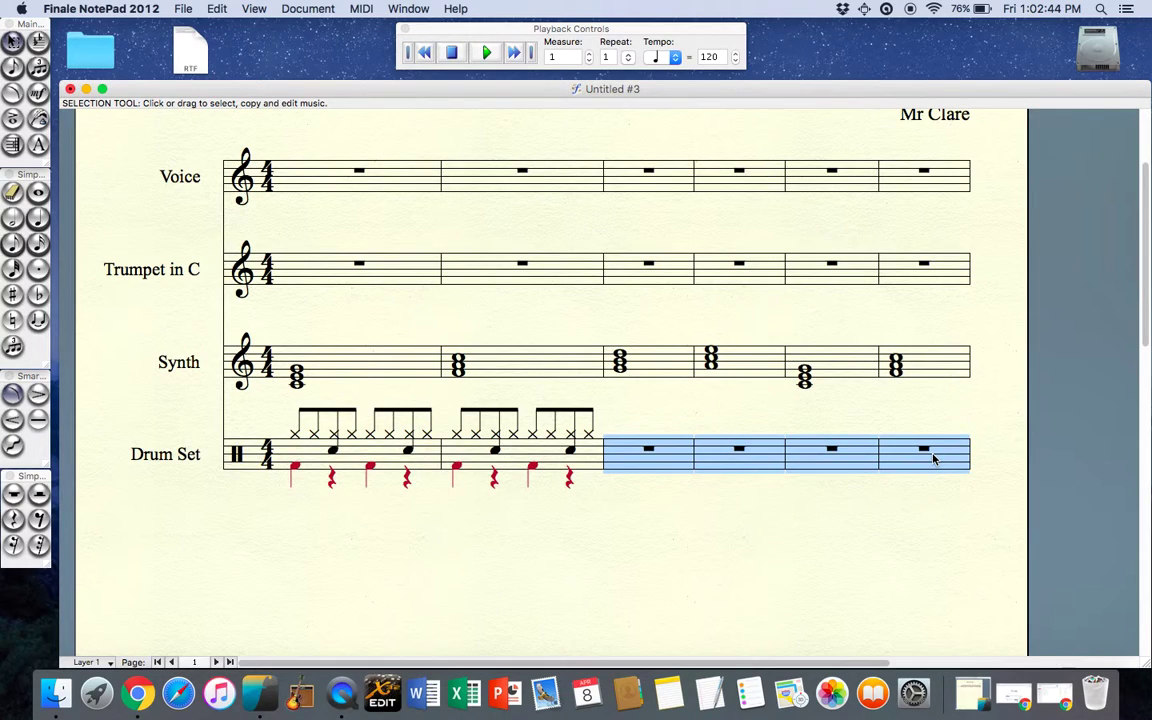
pyautogui.press('super+v')
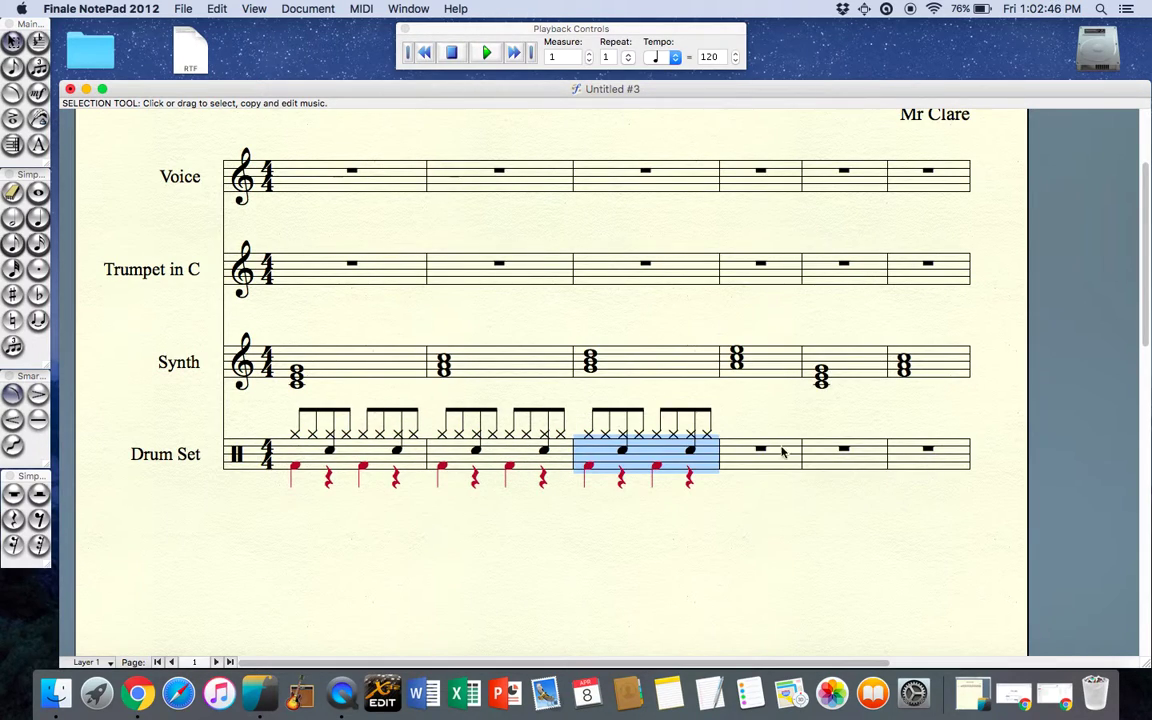
pyautogui.click(740, 455)
pyautogui.press('super+v')
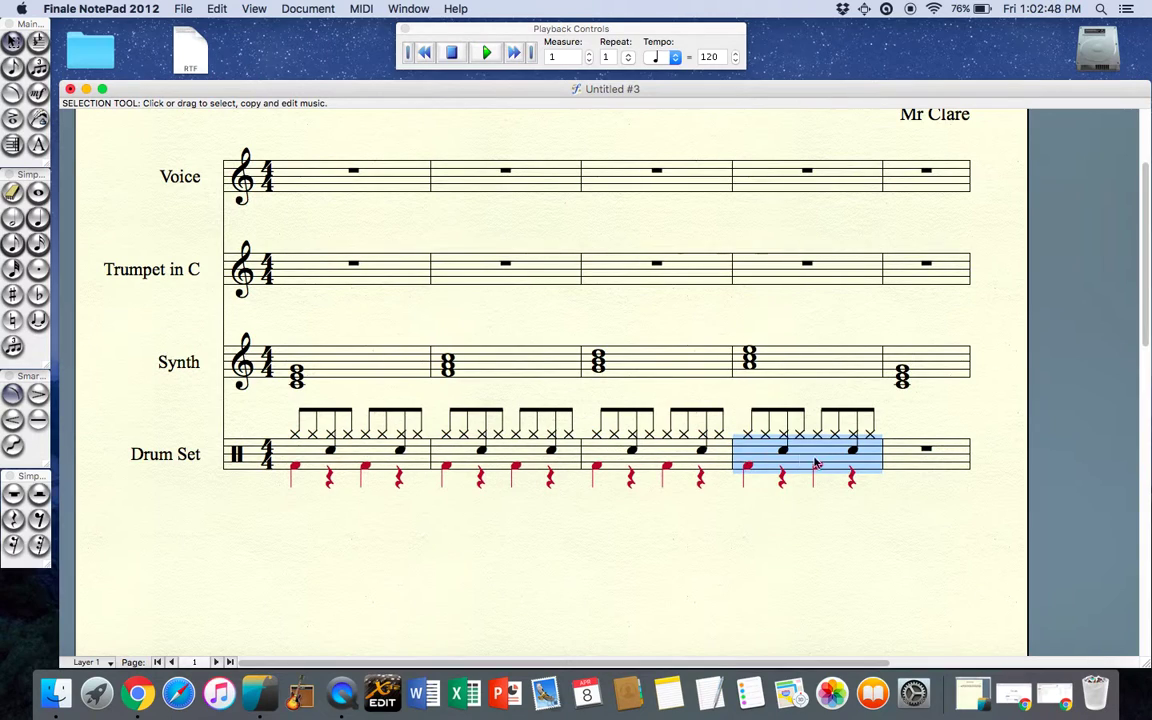
pyautogui.press('super+z')
pyautogui.press('super+z')
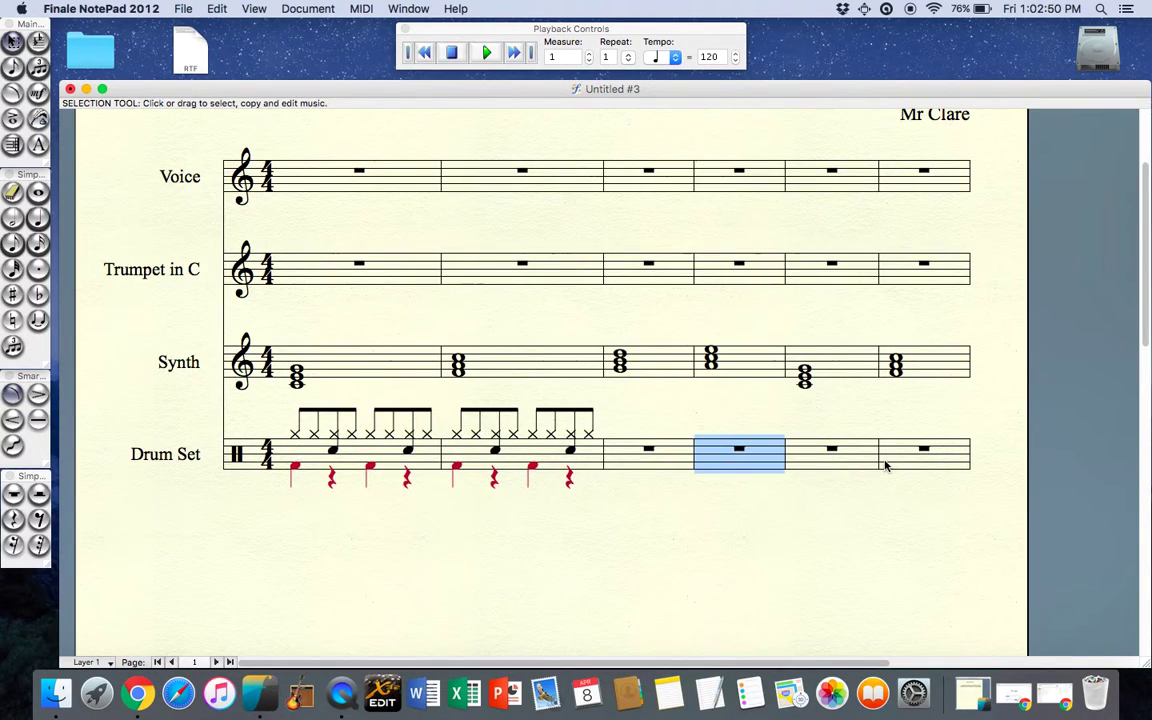
pyautogui.click(612, 460)
# - Use Paste Multiple to repeat the groove 6 times horizontally, filling Drum Set bars 3–8
pyautogui.click(217, 8)
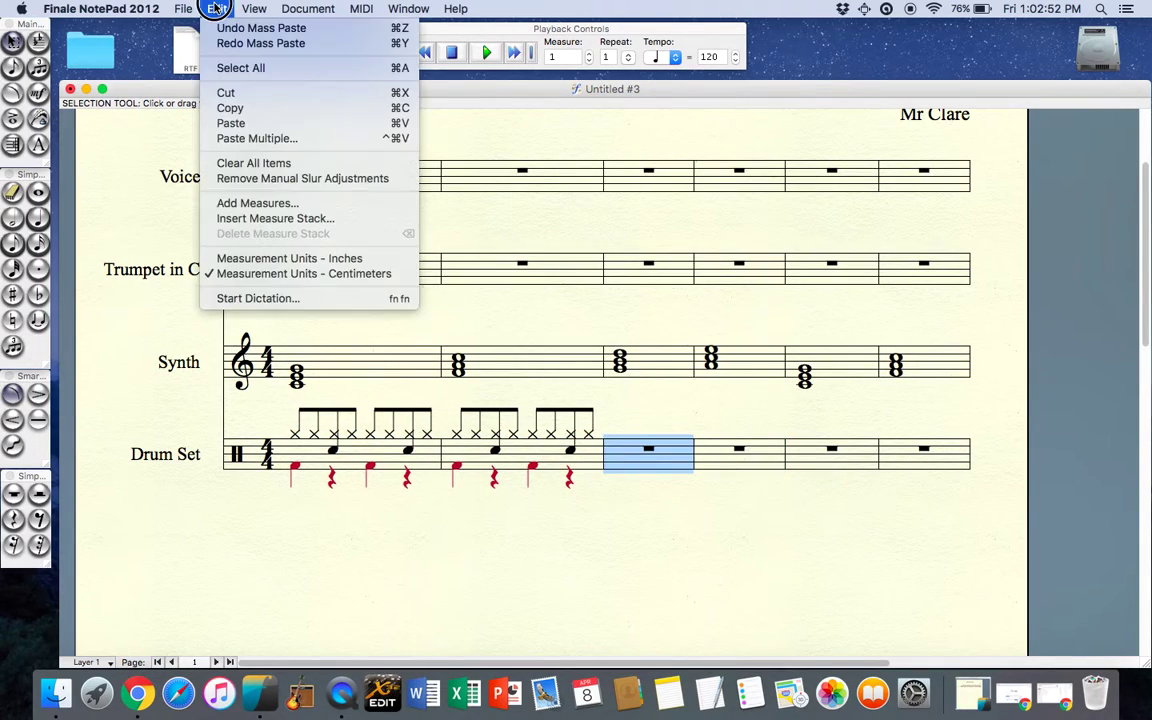
pyautogui.click(239, 139)
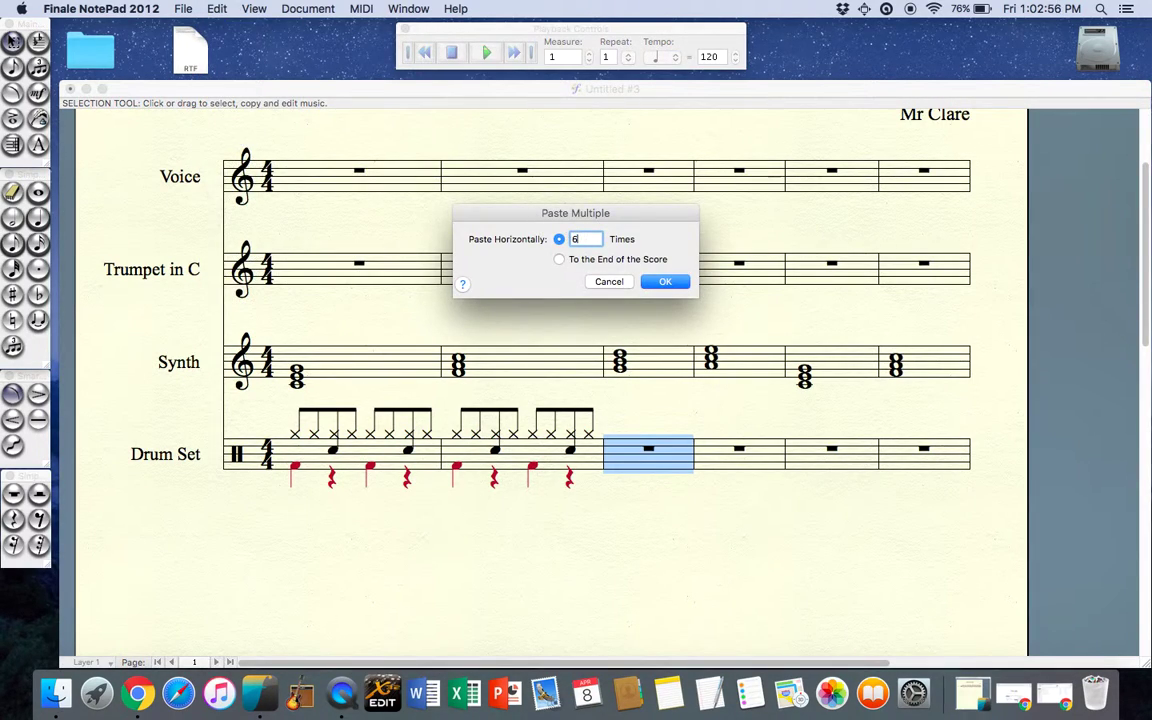
pyautogui.click(674, 282)
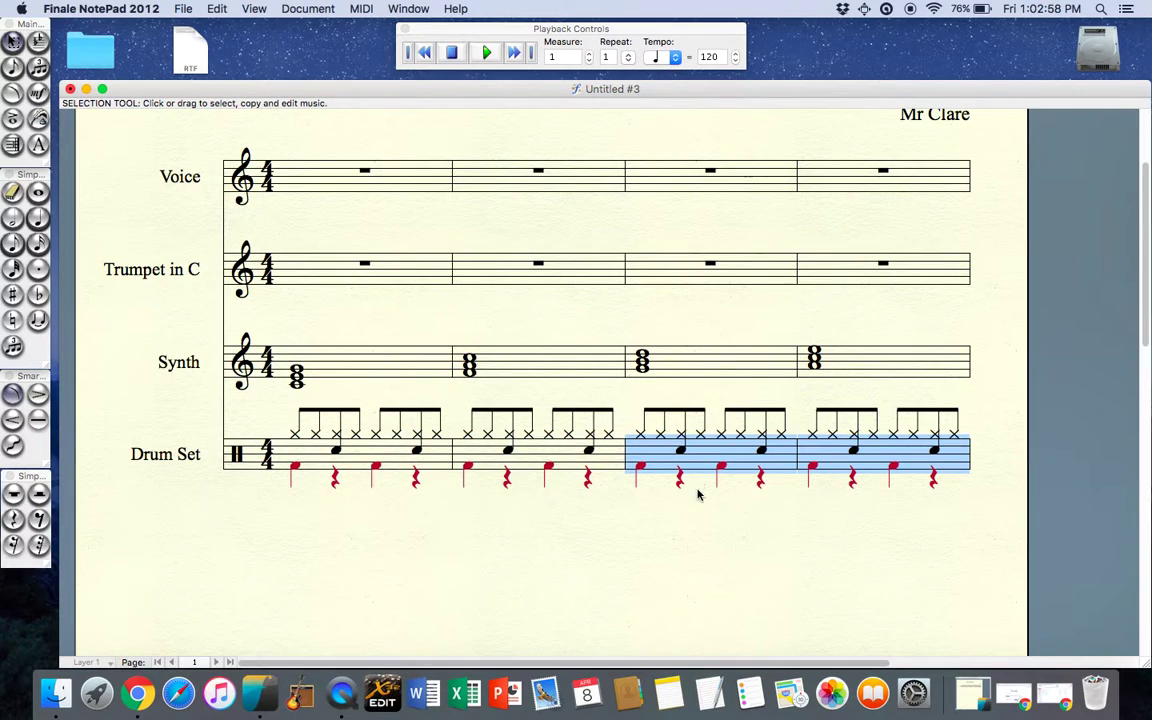
pyautogui.scroll(-10, 698, 494)
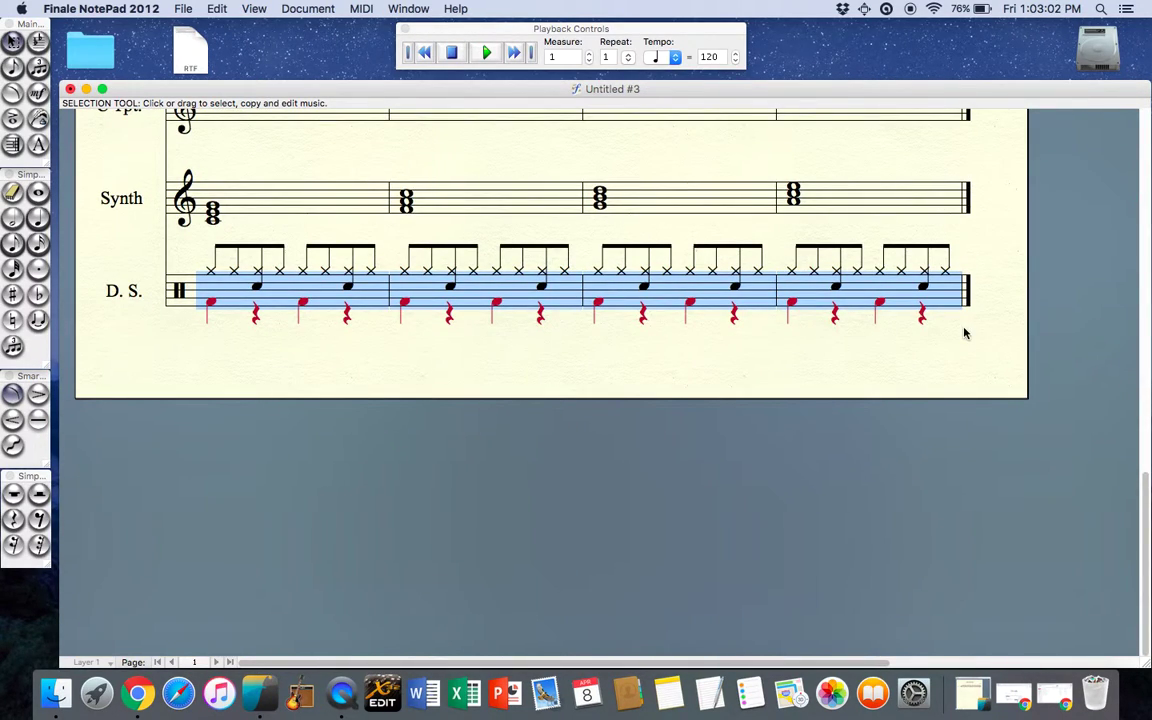
pyautogui.scroll(5, 965, 331)
pyautogui.scroll(-3, 965, 331)
pyautogui.scroll(10, 965, 331)
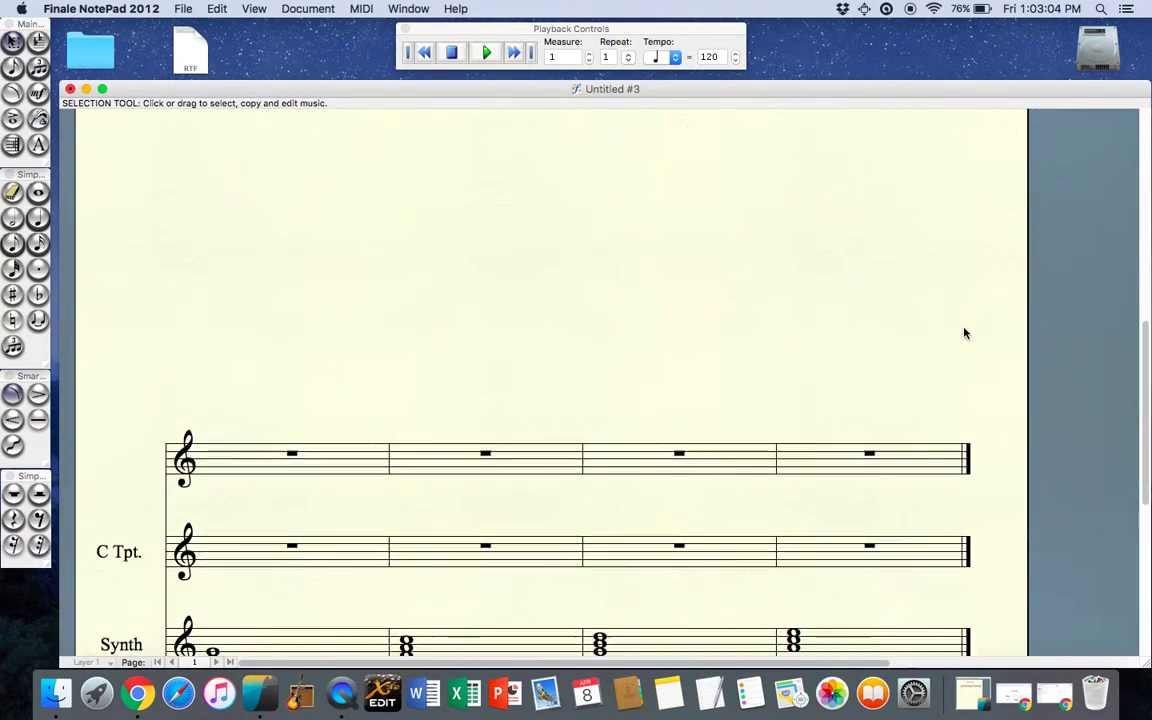
pyautogui.scroll(5, 965, 333)
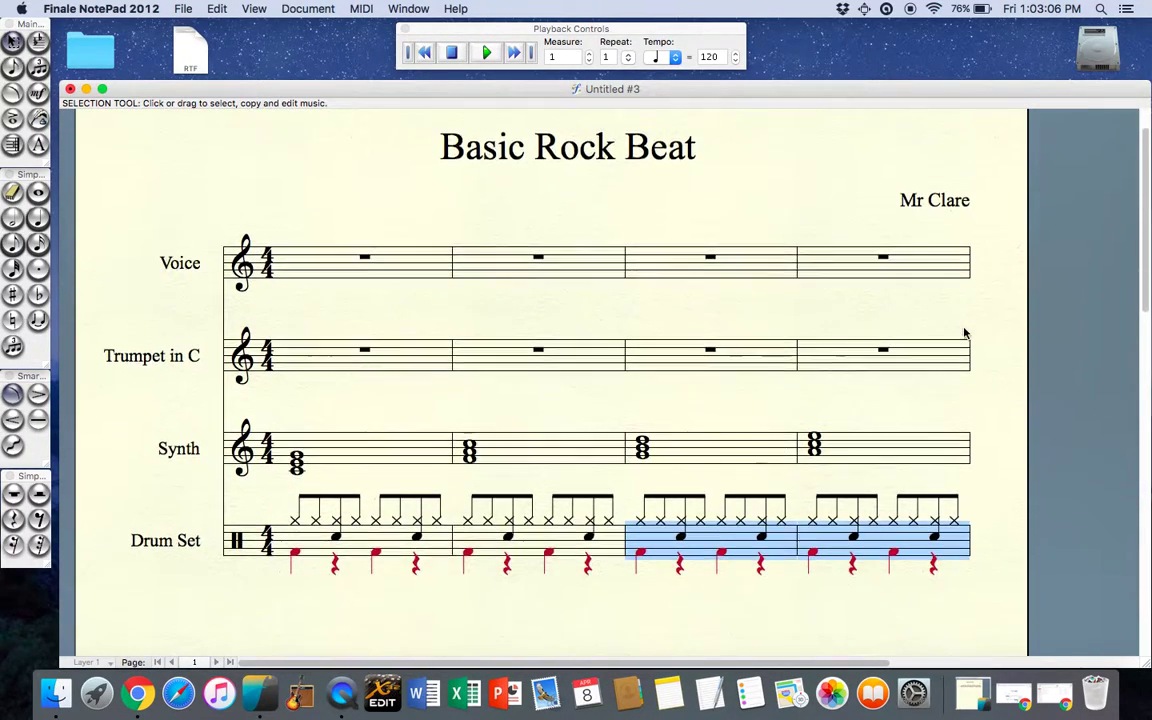
pyautogui.scroll(-2, 965, 333)
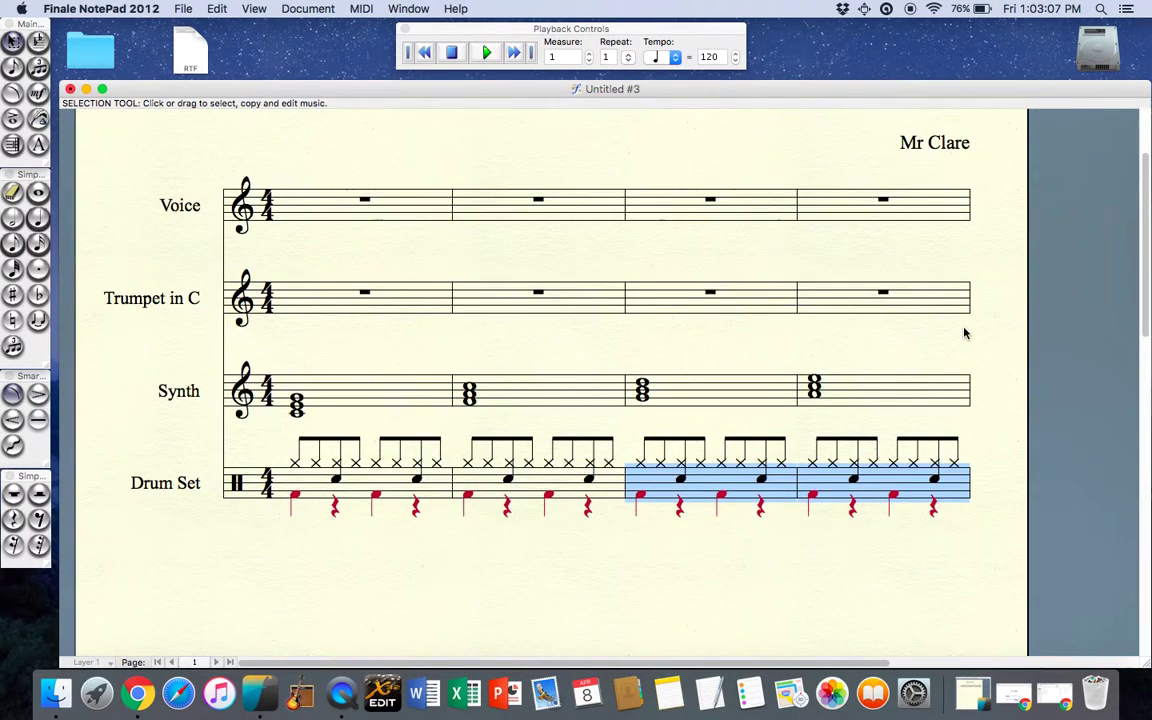
# - Add 12 more measures to the end of the score
pyautogui.click(218, 9)
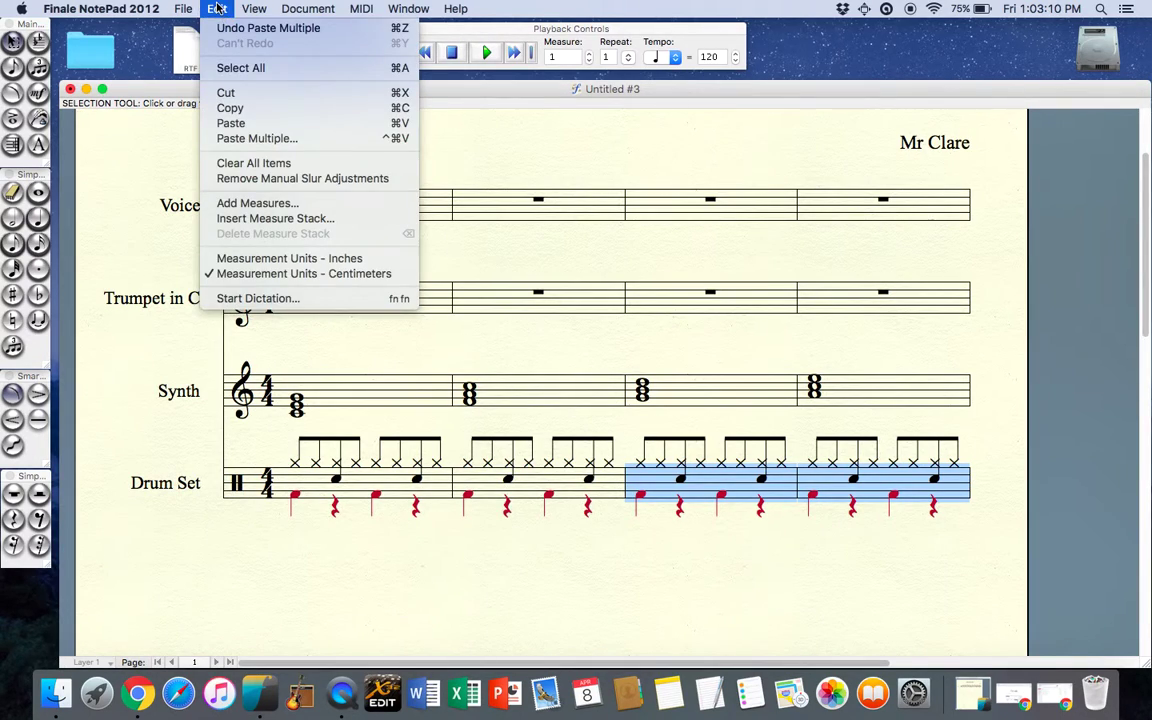
pyautogui.click(252, 204)
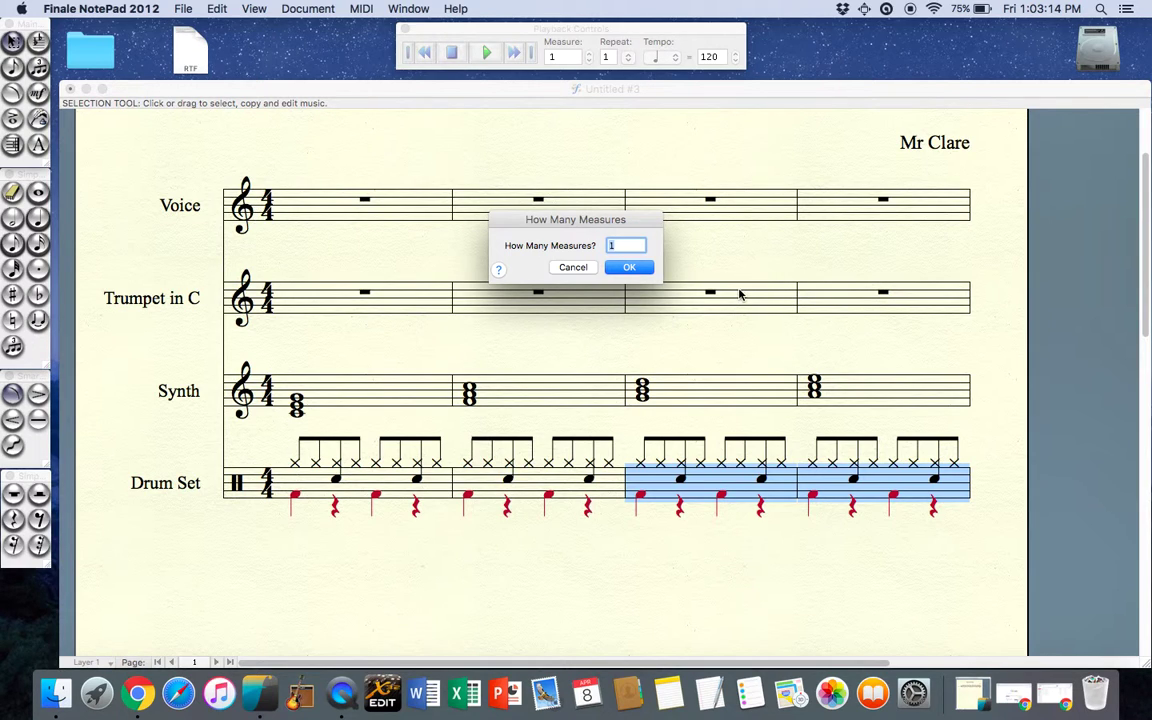
pyautogui.click(640, 273)
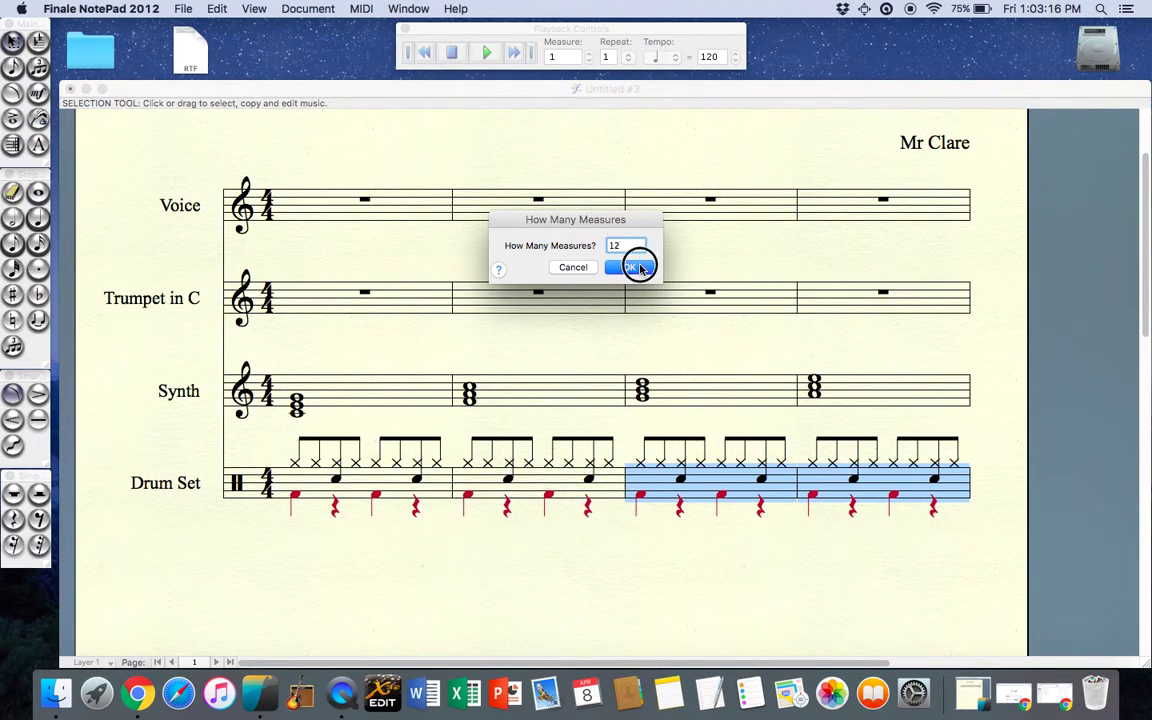
pyautogui.scroll(-5, 641, 270)
pyautogui.scroll(-10, 641, 270)
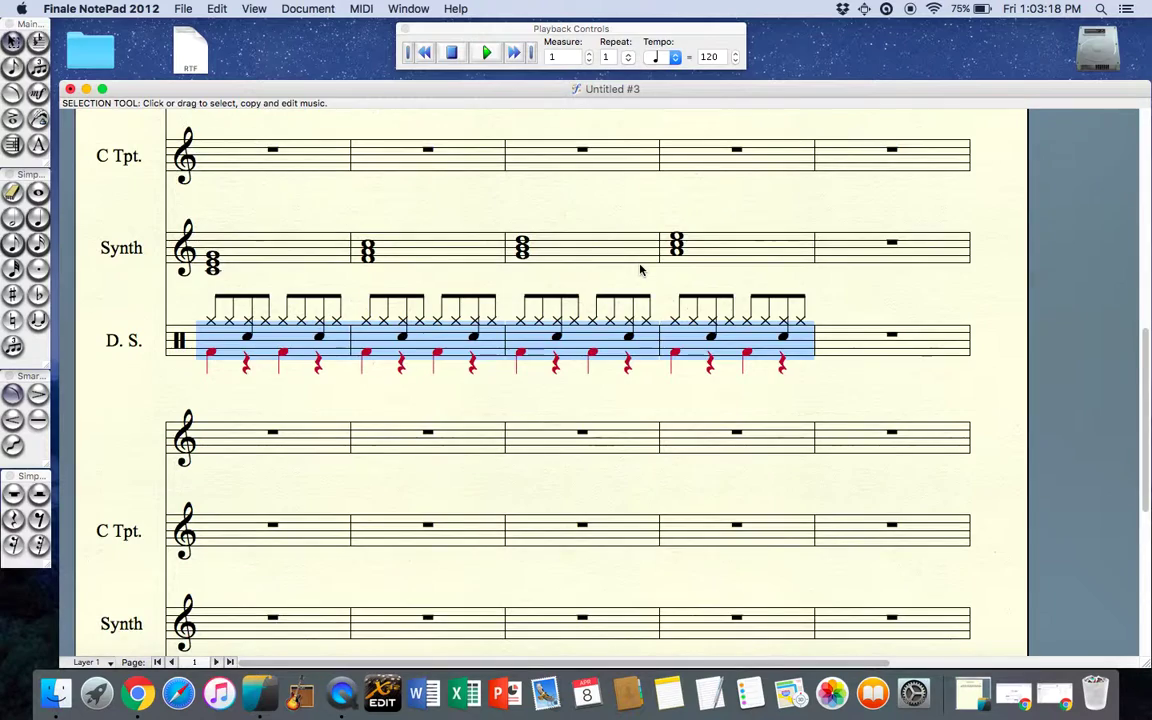
pyautogui.scroll(5, 641, 270)
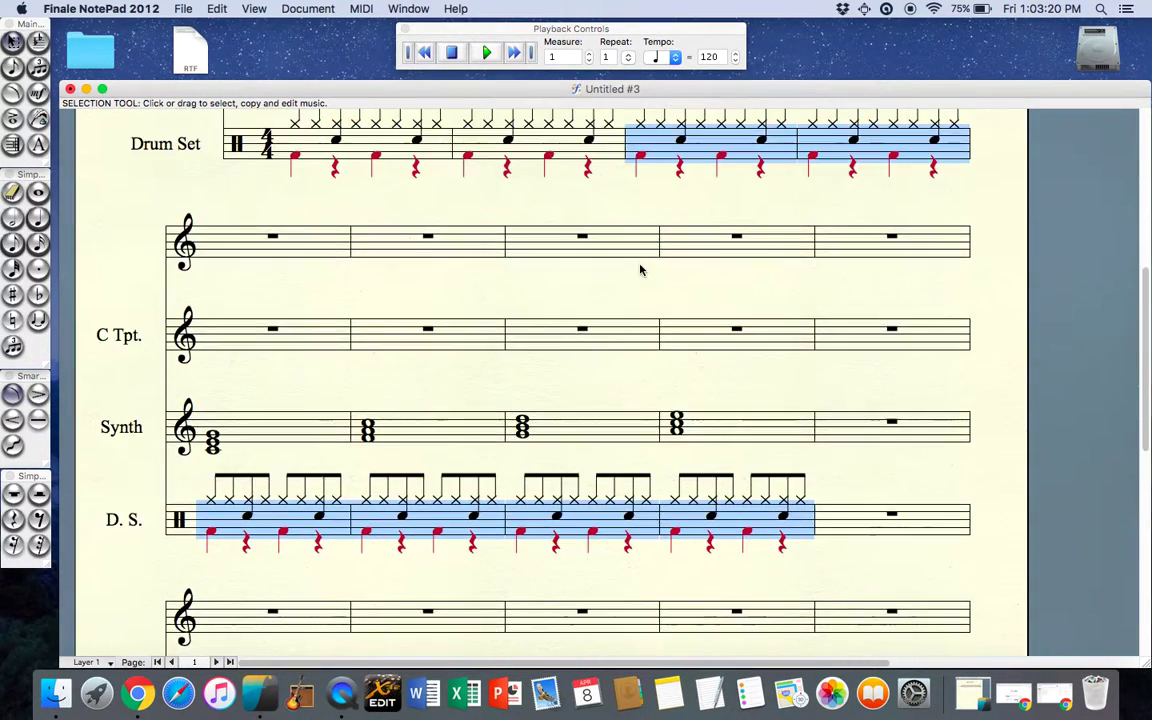
pyautogui.scroll(-3, 630, 268)
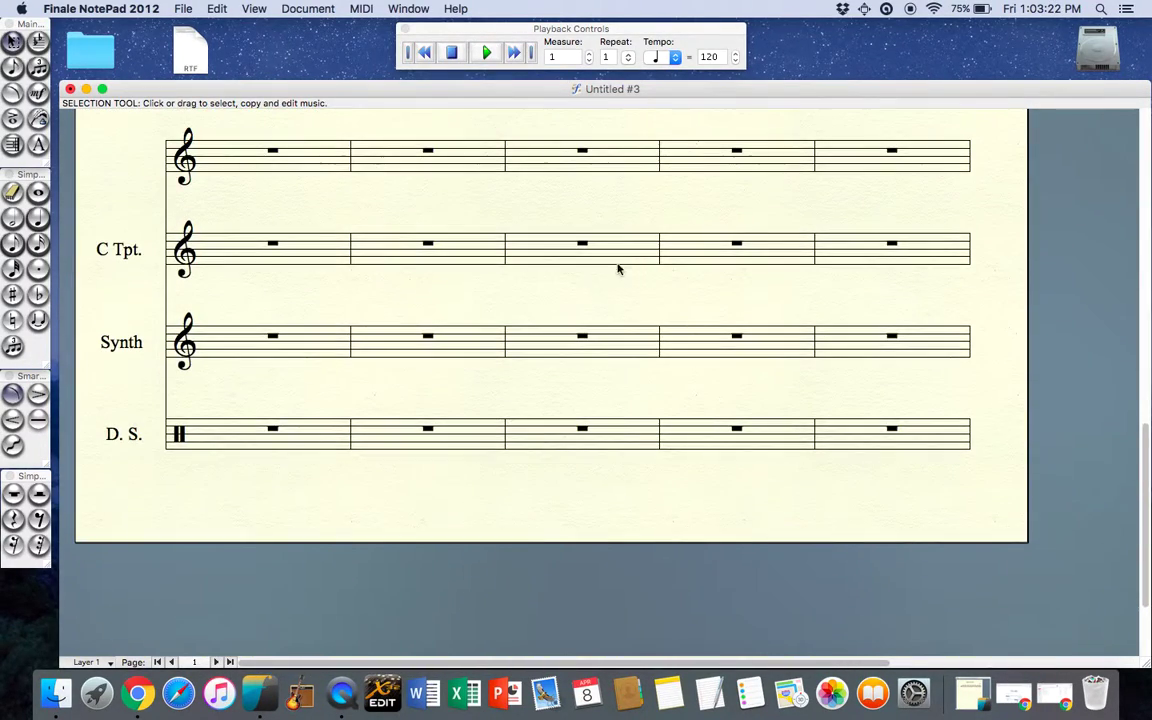
# - Look over the empty measures on page 2, then go back to page 1
pyautogui.click(216, 662)
pyautogui.scroll(10, 266, 555)
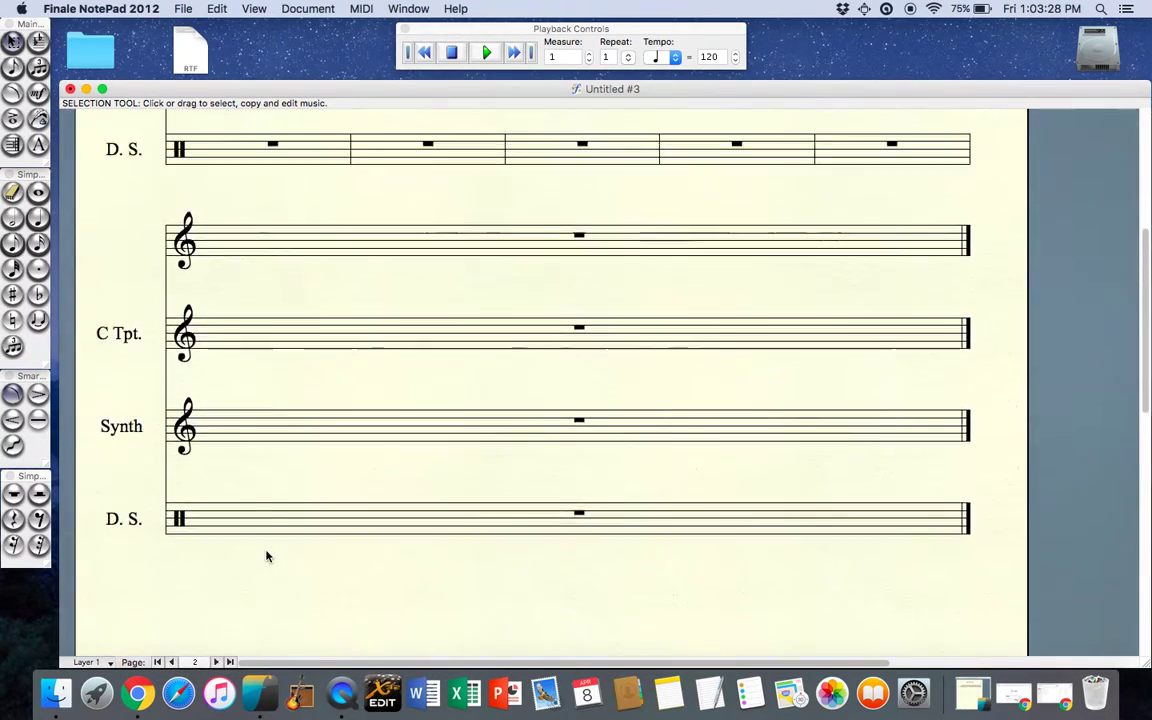
pyautogui.scroll(1, 266, 555)
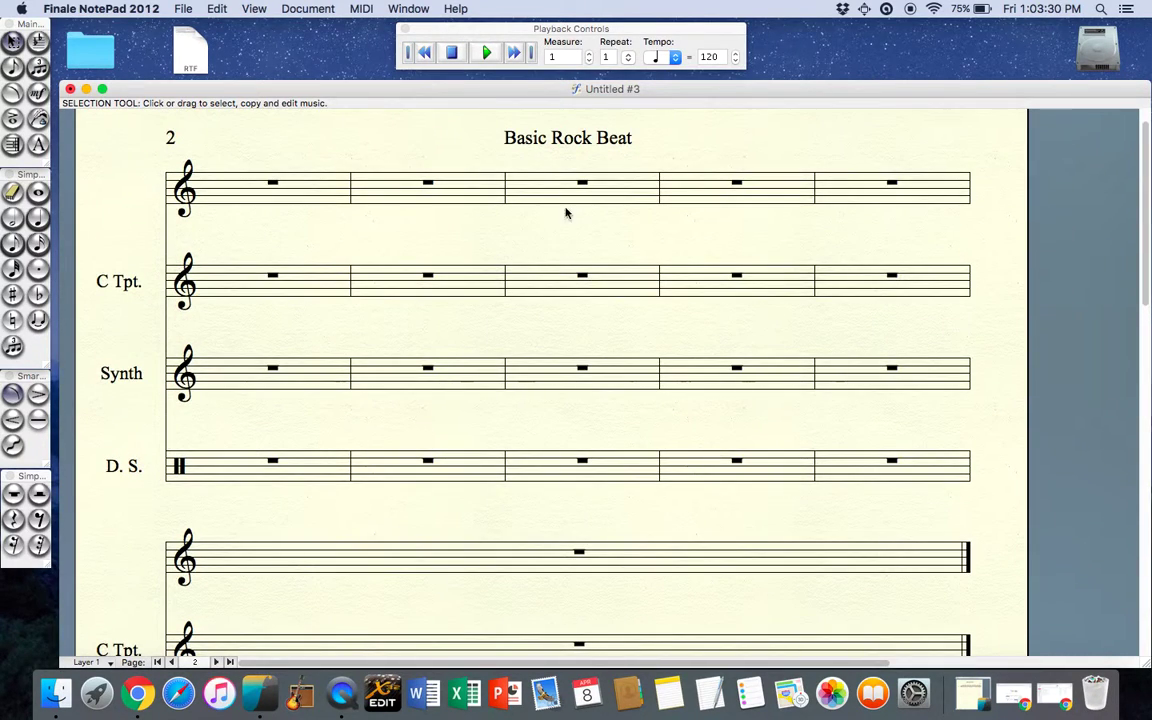
pyautogui.scroll(2, 615, 245)
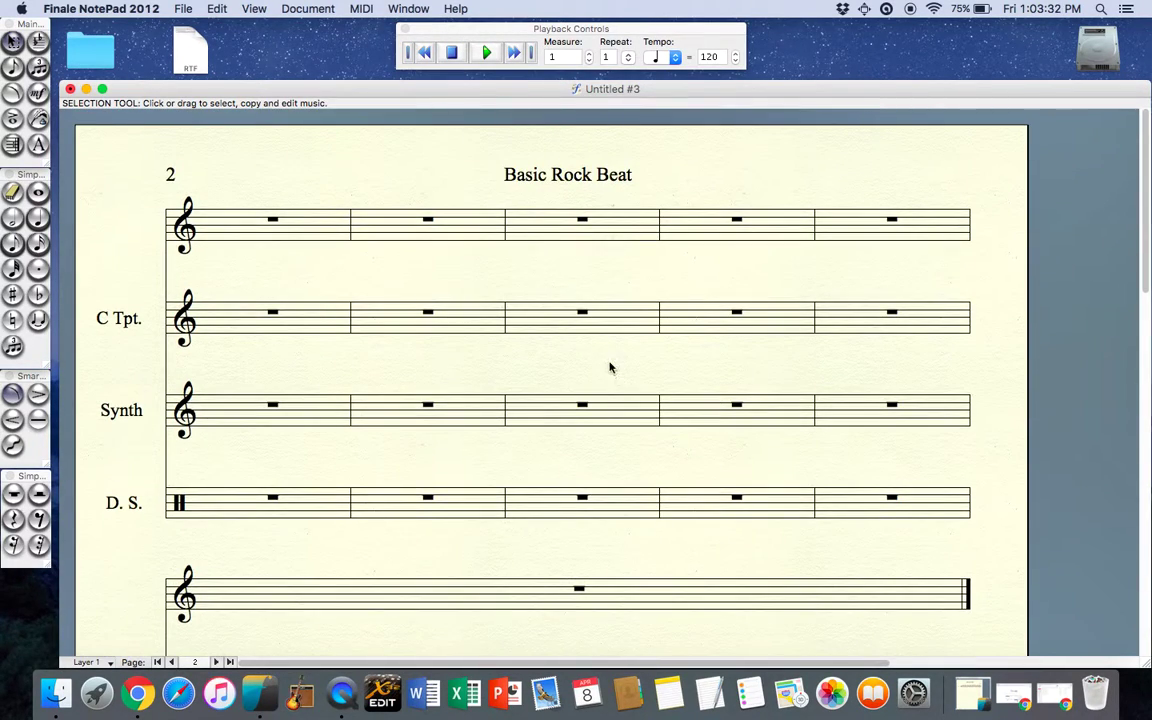
pyautogui.scroll(-15, 478, 465)
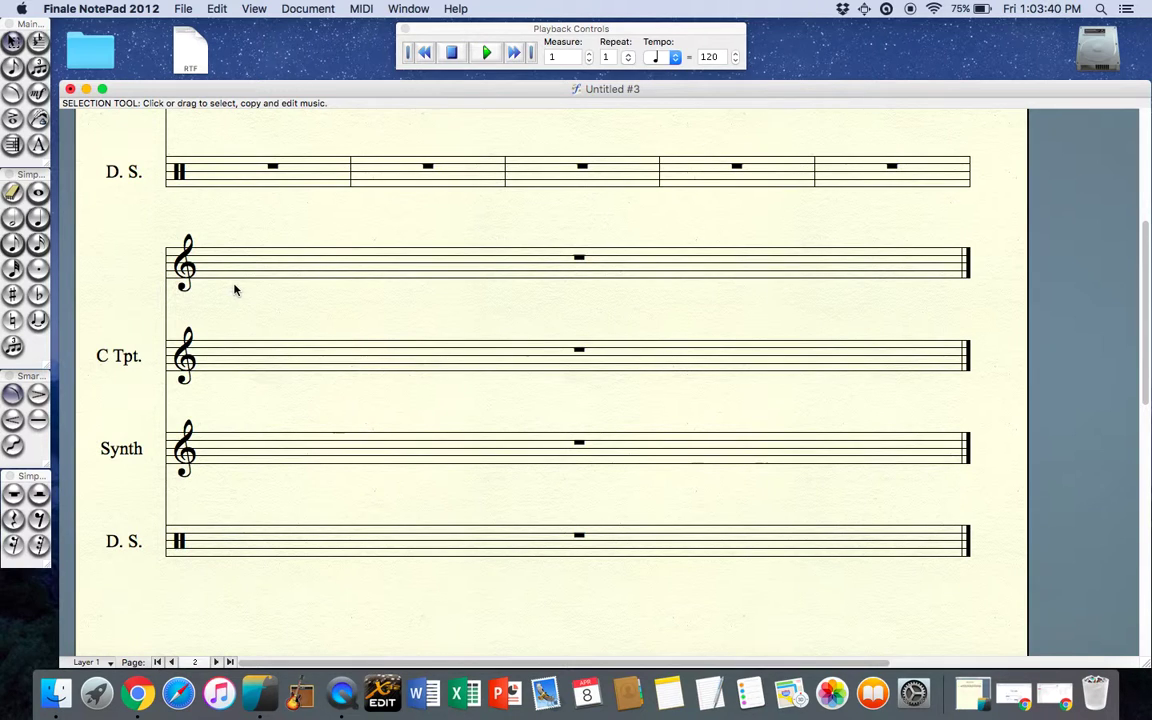
pyautogui.click(157, 662)
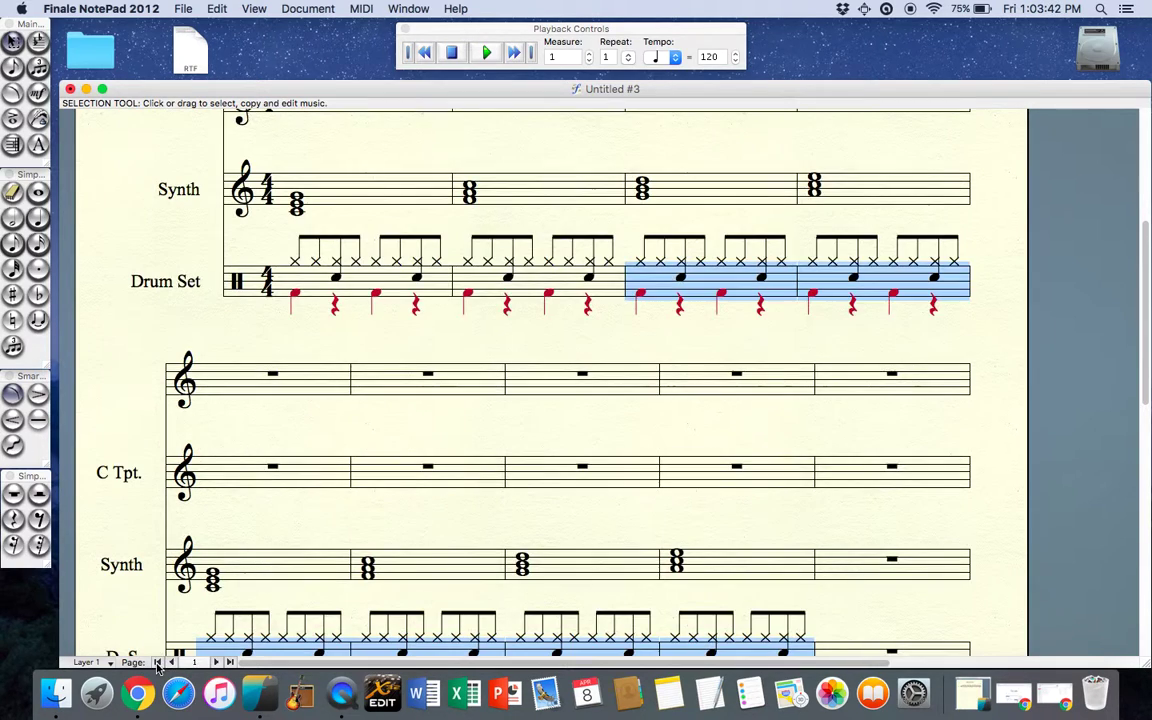
pyautogui.scroll(5, 346, 487)
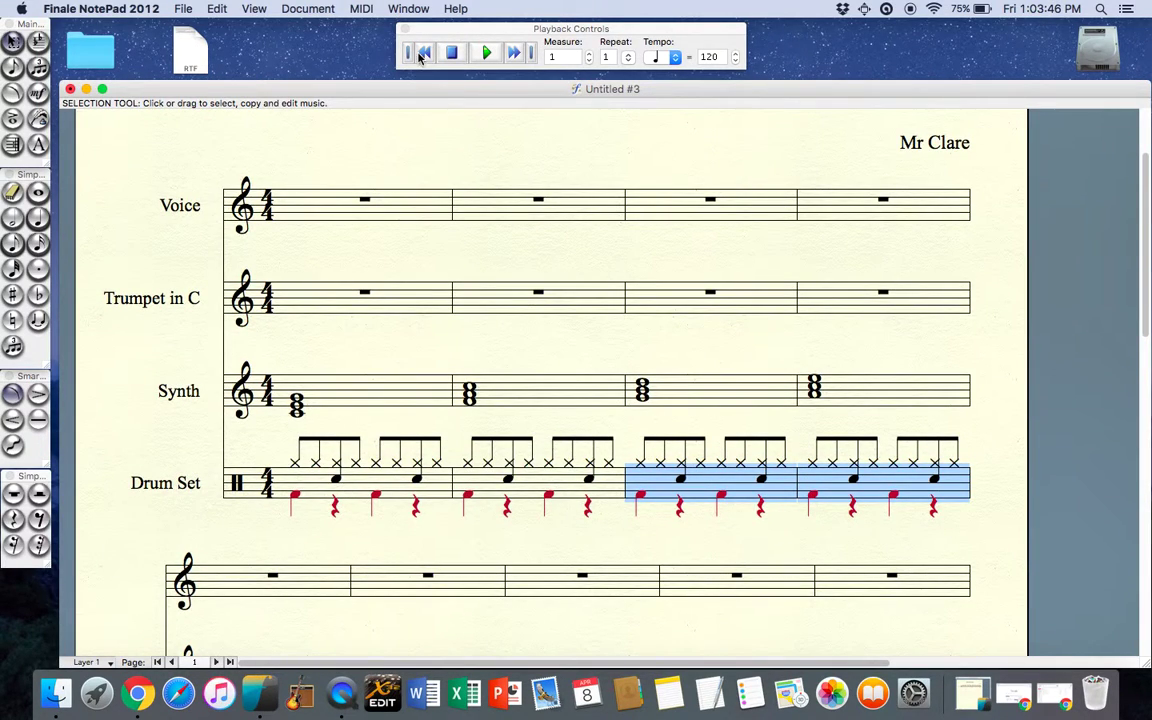
# - Paste the drum groove into the remaining bars, then play and stop the score
pyautogui.scroll(-12, 697, 316)
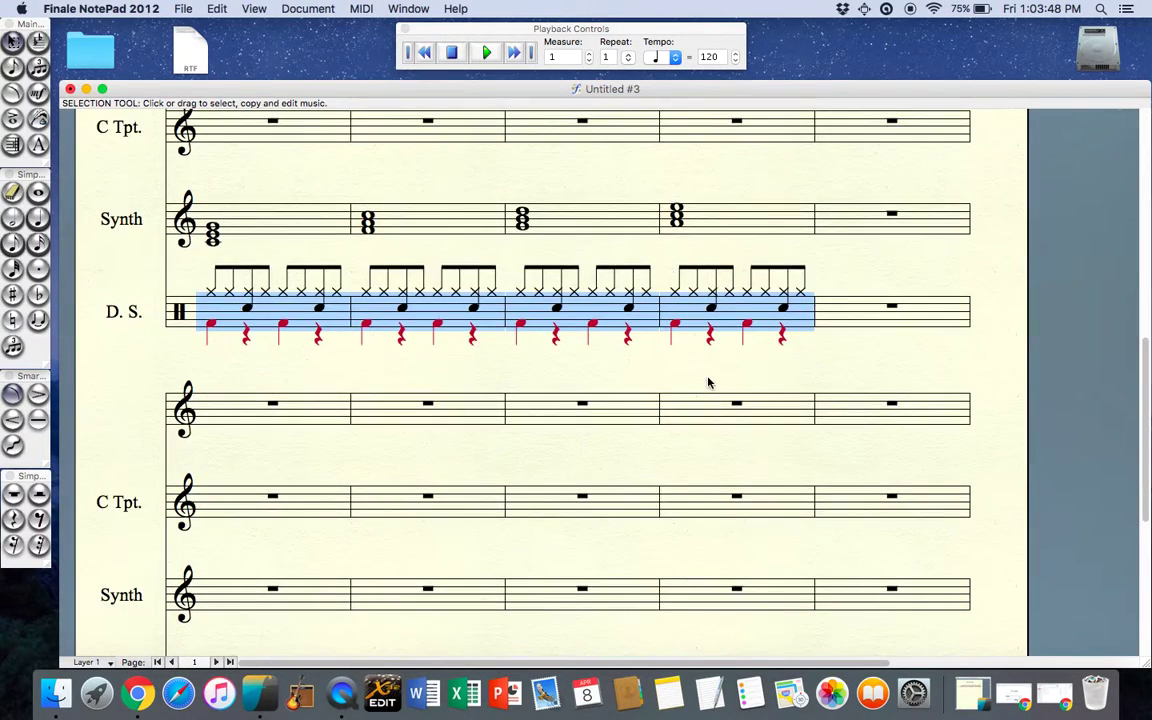
pyautogui.press('cmd+v')
pyautogui.scroll(-9, 707, 381)
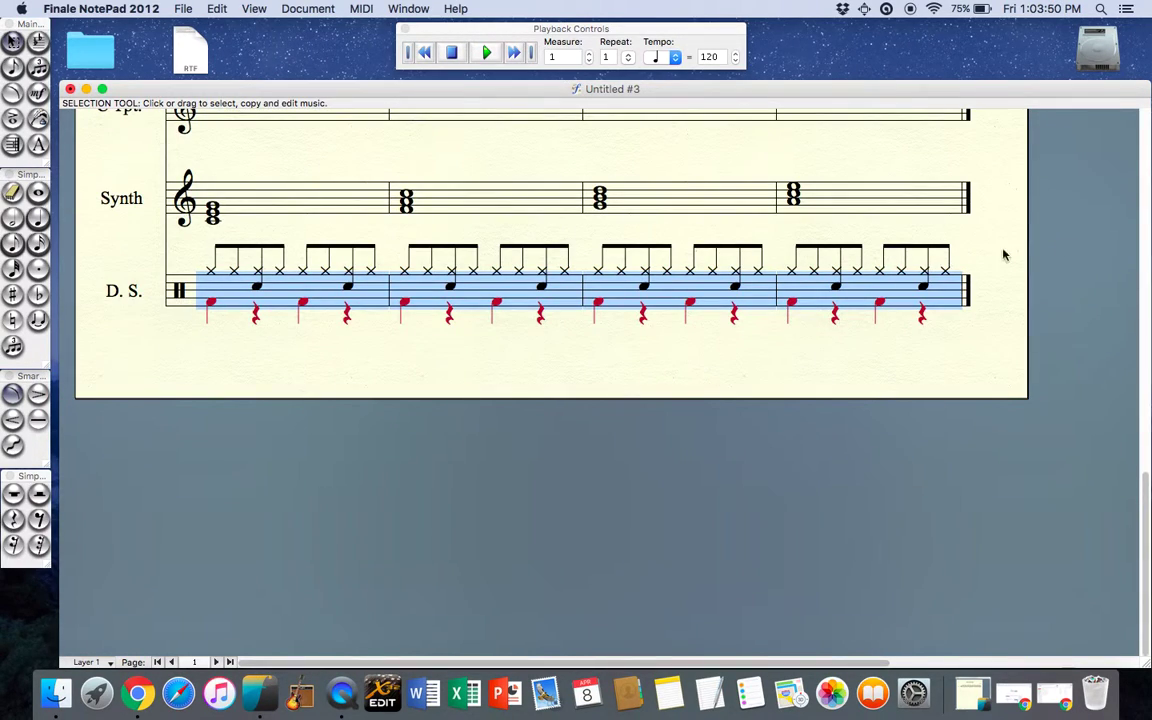
pyautogui.scroll(18, 959, 303)
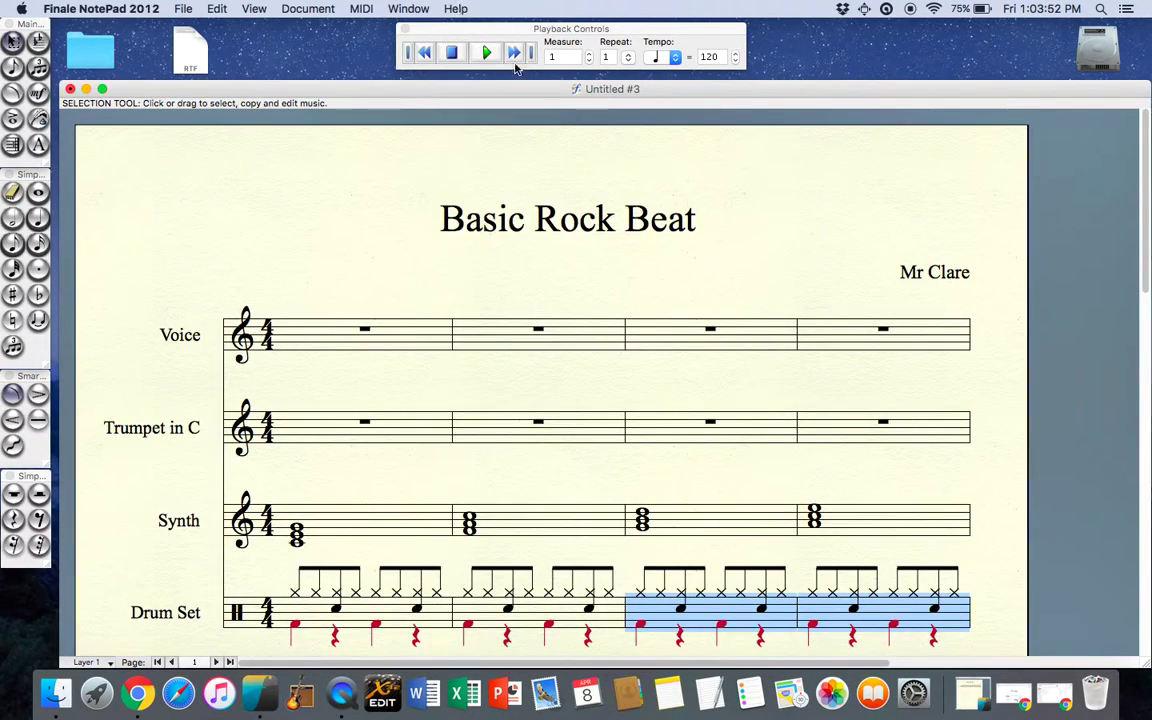
pyautogui.click(486, 53)
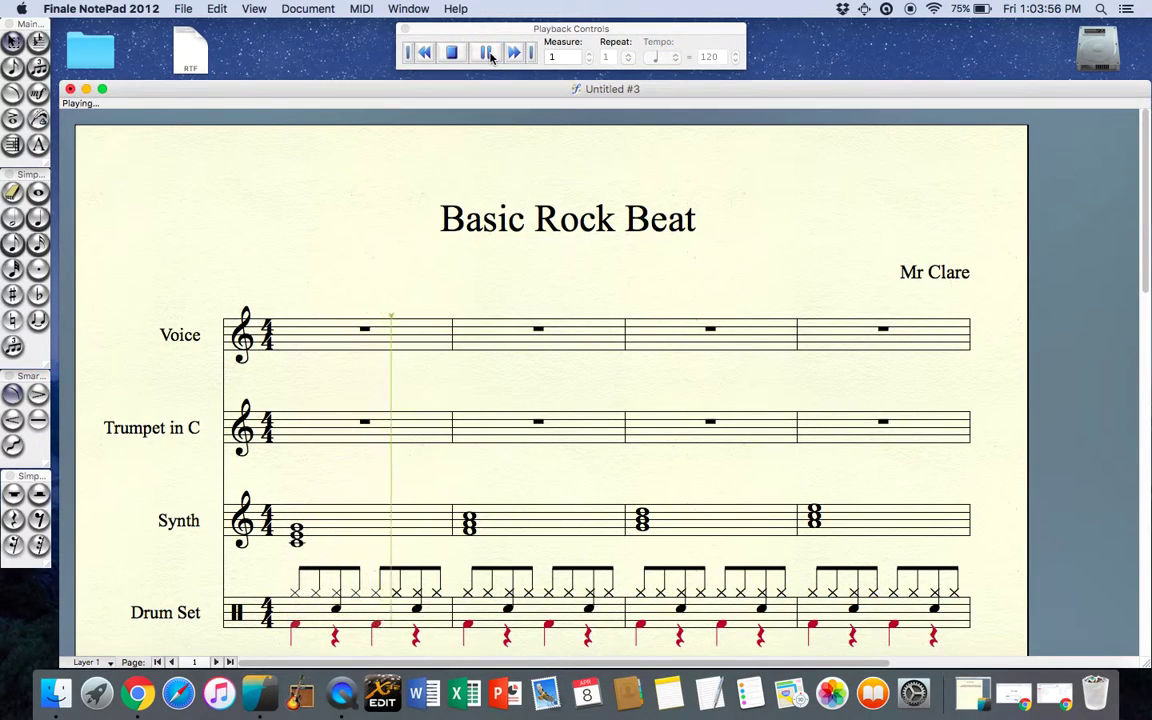
pyautogui.click(453, 54)
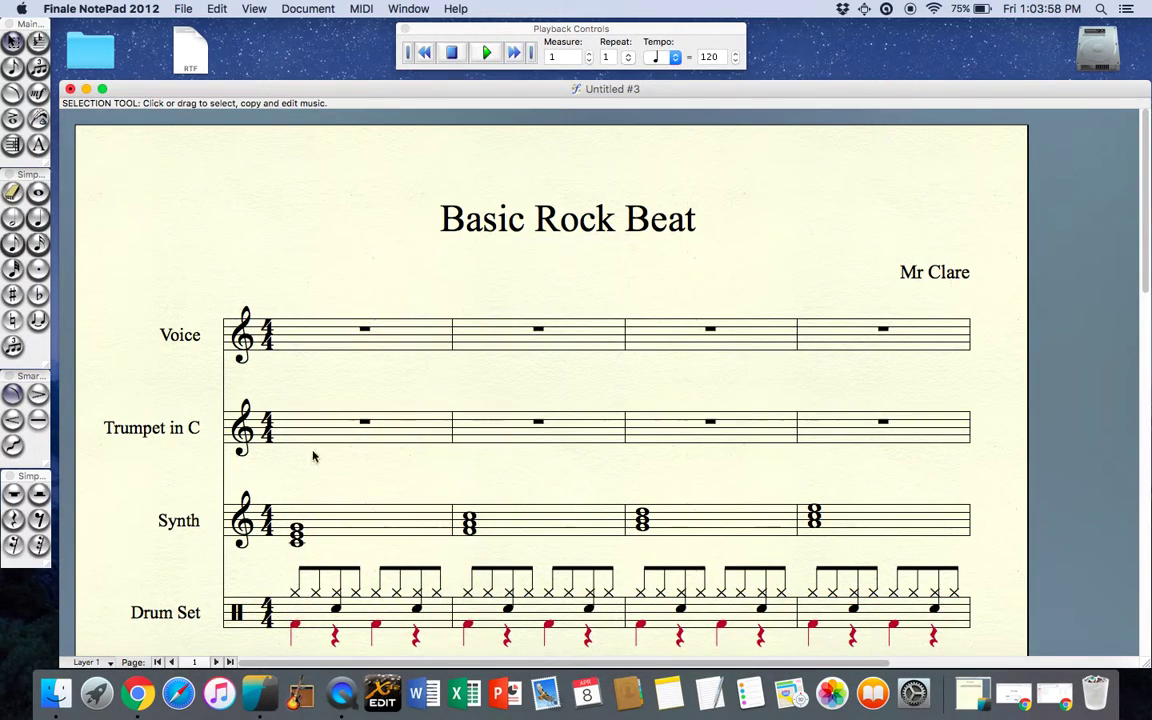
# - Raise the Synth's volume from 0 to 101 in ScoreManager, then close it
pyautogui.click(408, 8)
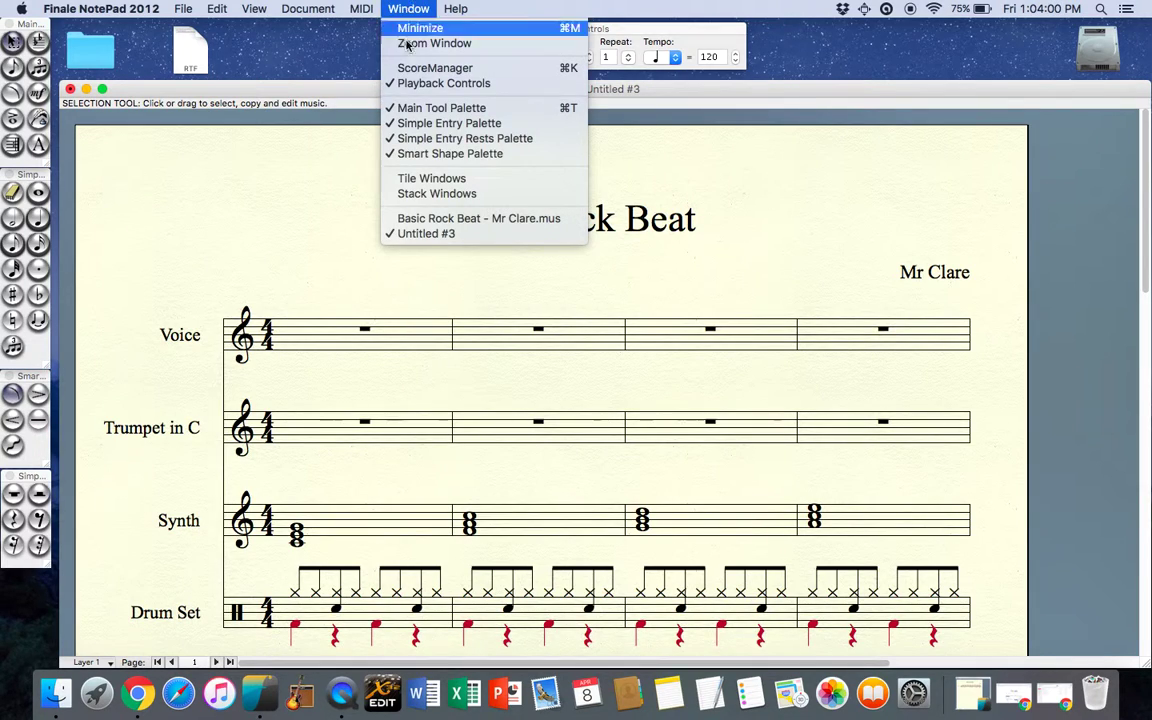
pyautogui.click(434, 68)
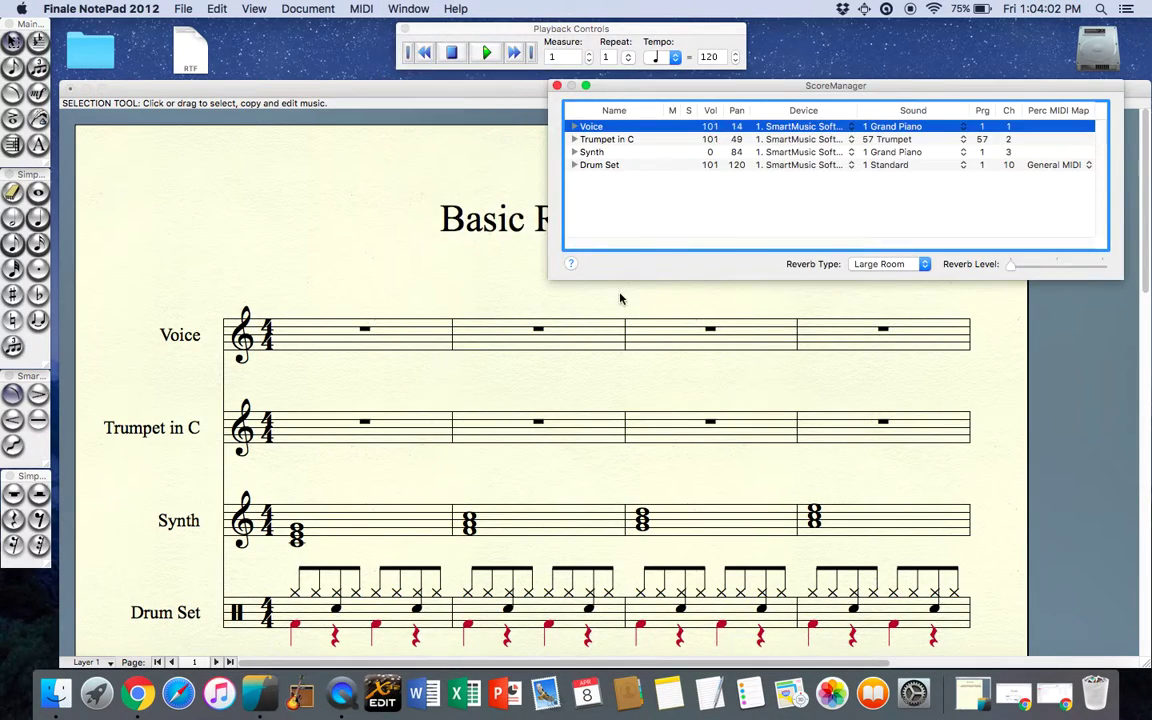
pyautogui.click(713, 152)
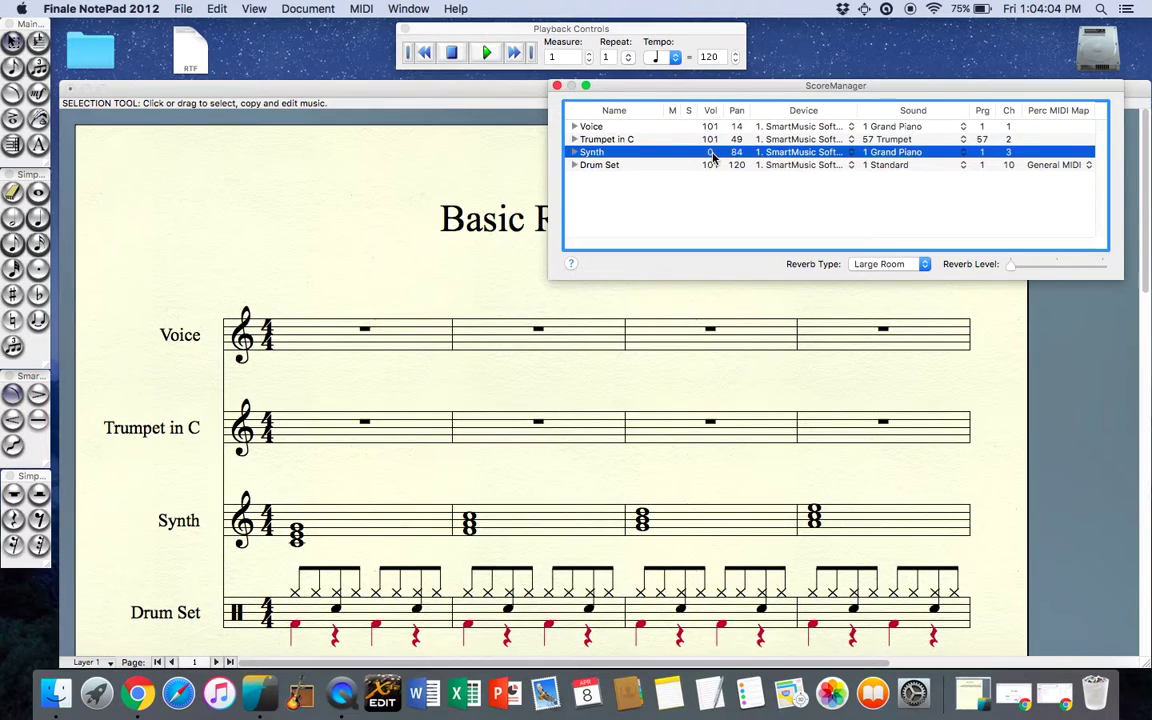
pyautogui.click(712, 152)
pyautogui.click(682, 208)
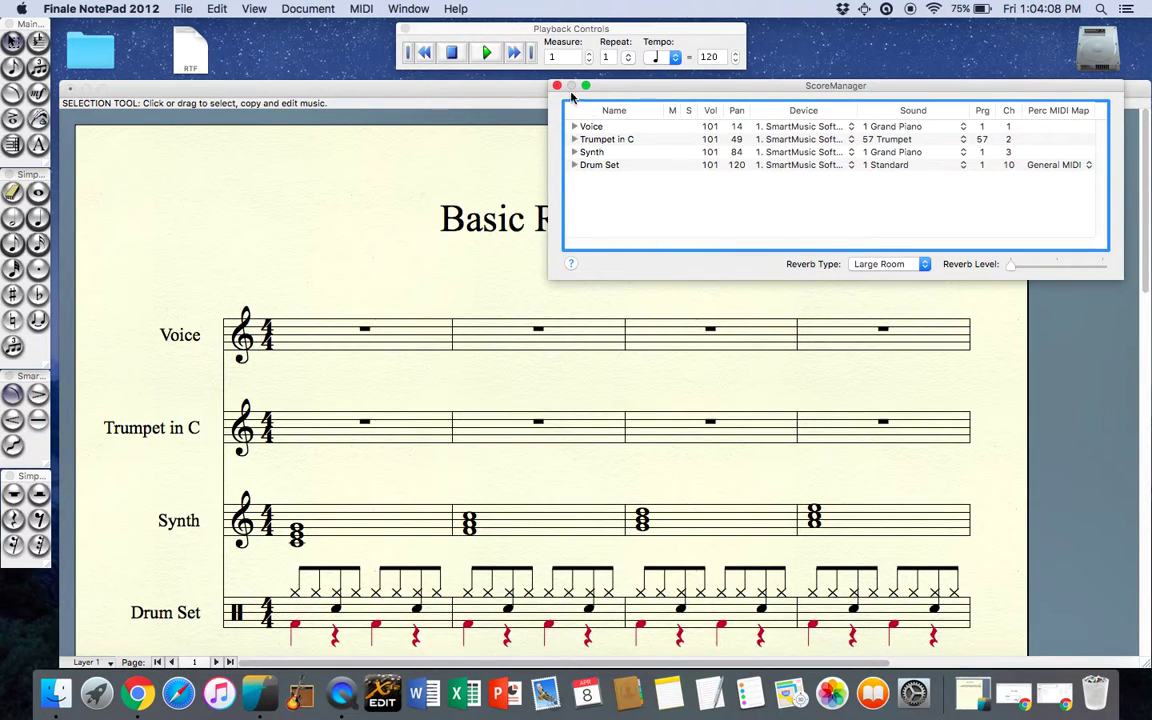
pyautogui.click(558, 86)
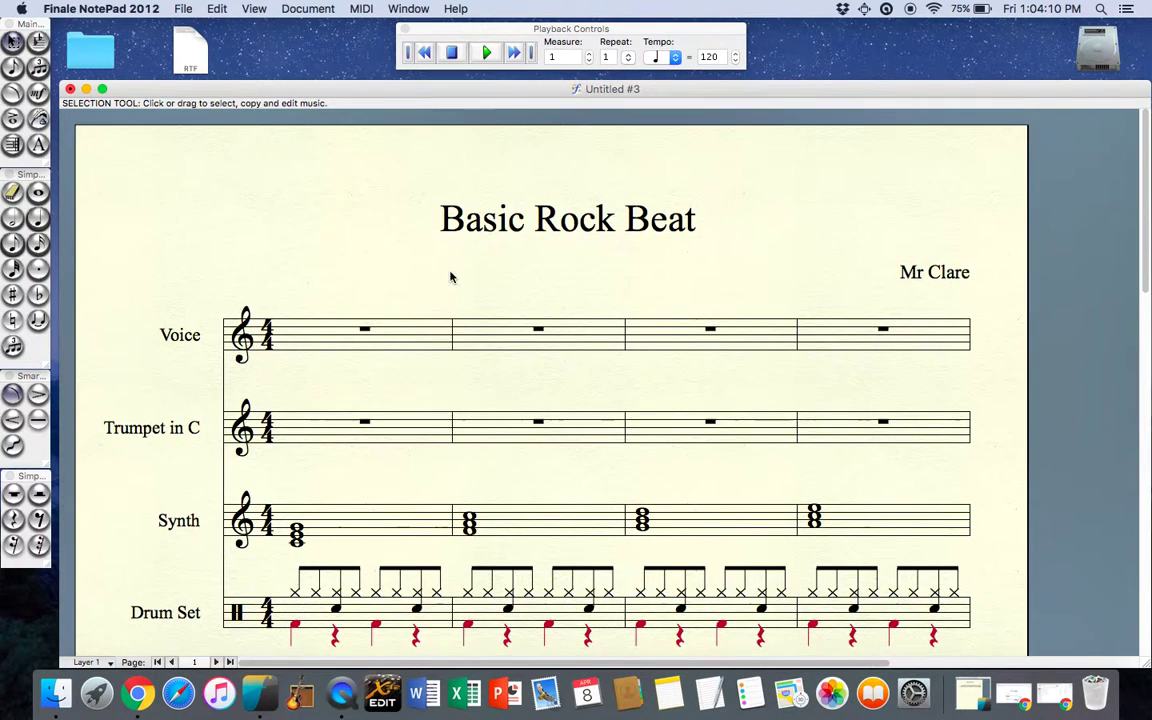
pyautogui.scroll(-5, 408, 251)
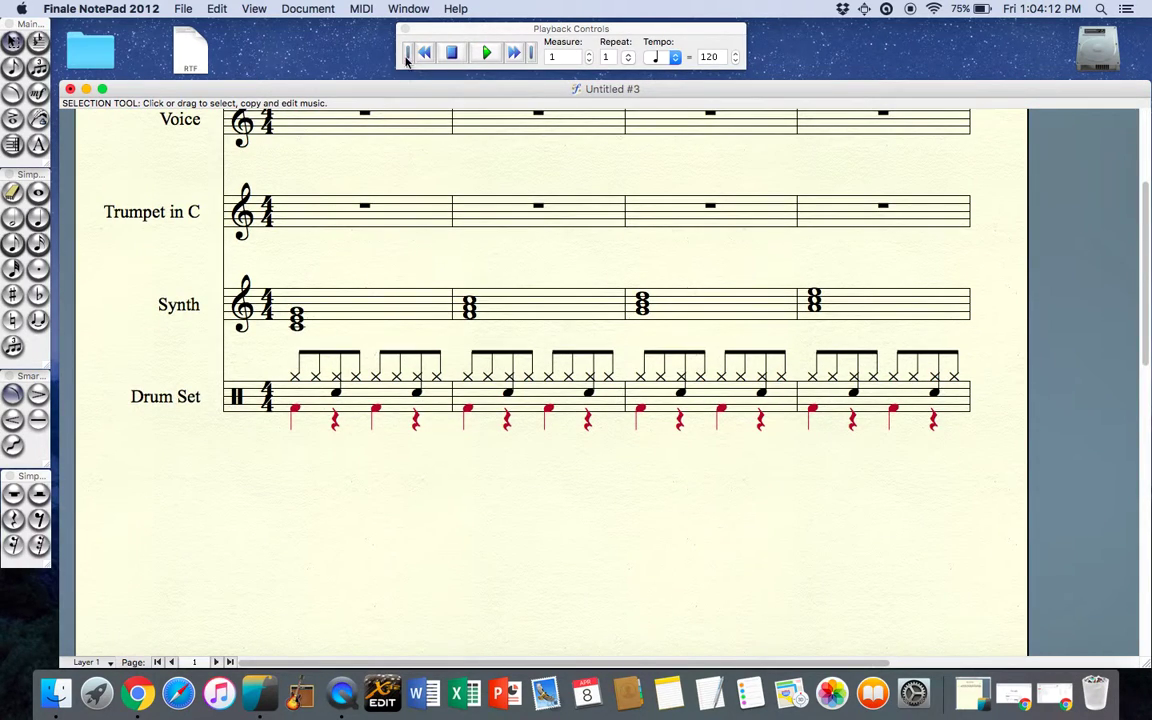
# - Play the score from the start to the end, then select the Synth staff's first measure
pyautogui.click(487, 53)
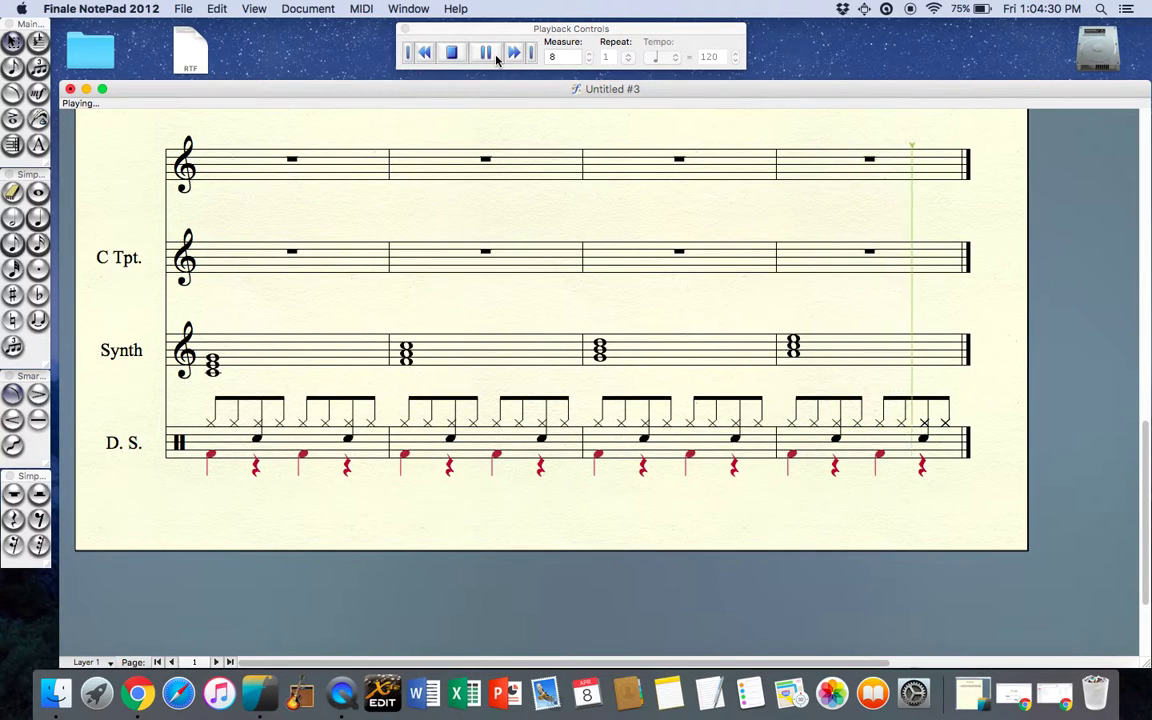
pyautogui.scroll(2, 819, 247)
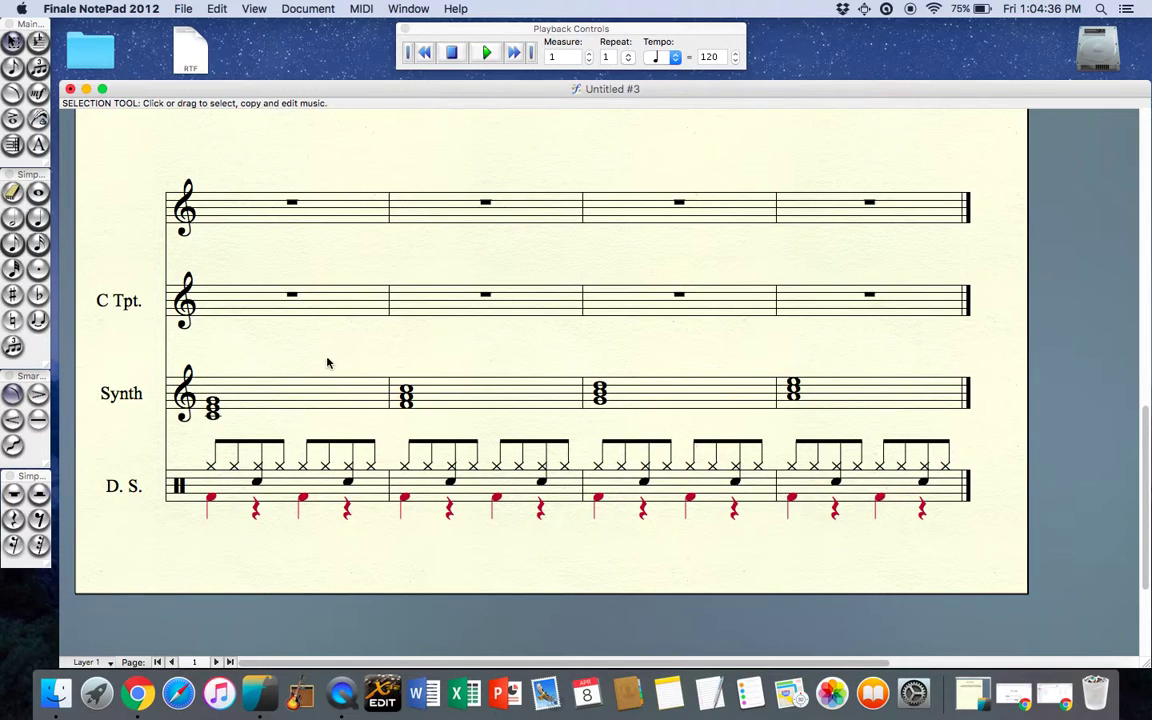
pyautogui.click(295, 397)
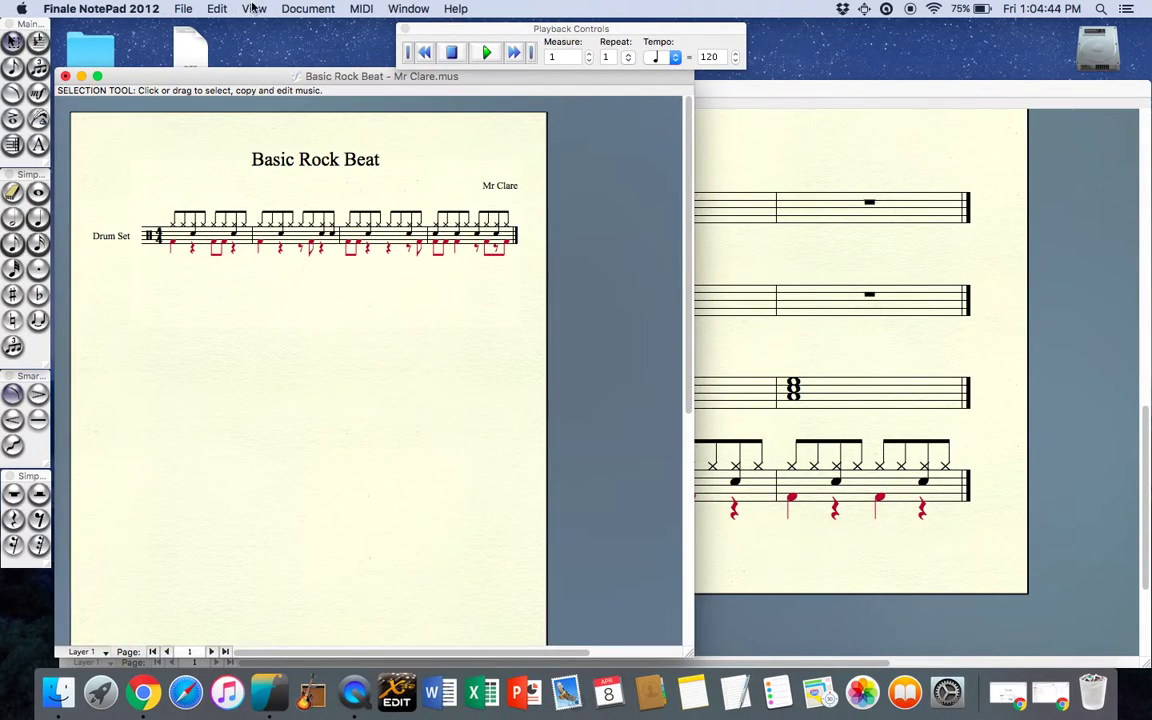
# - Zoom the Basic Rock Beat score to 200%, widen its window, and select each measure
pyautogui.click(254, 8)
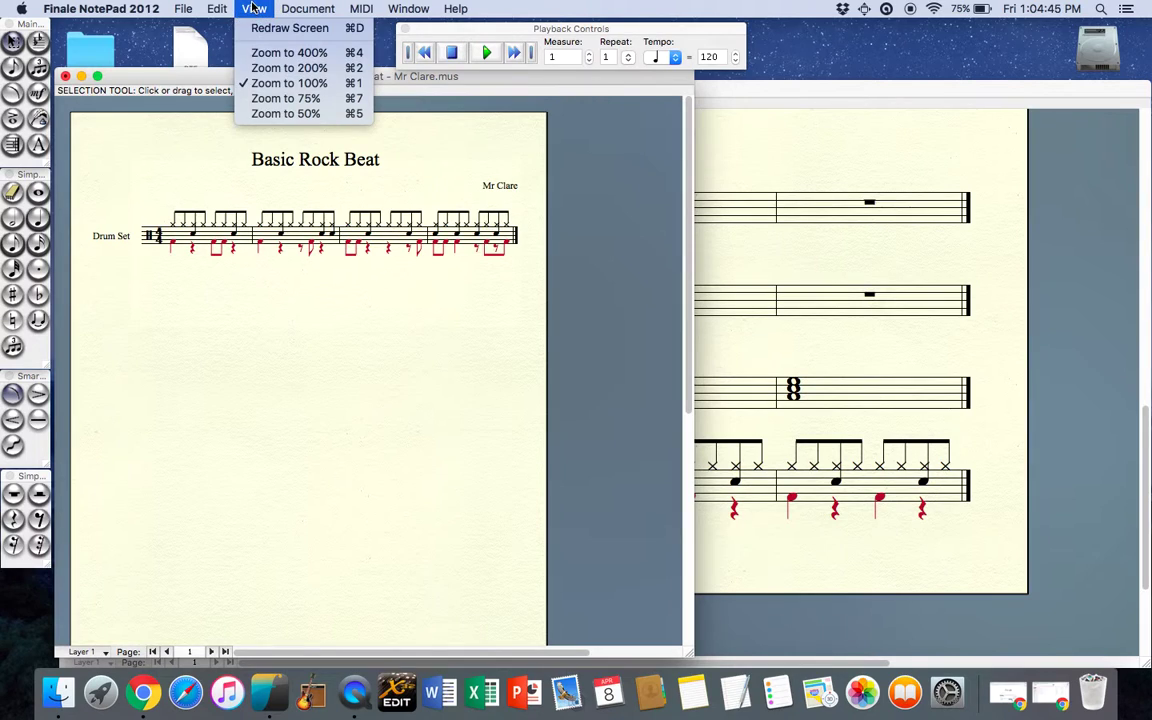
pyautogui.click(262, 68)
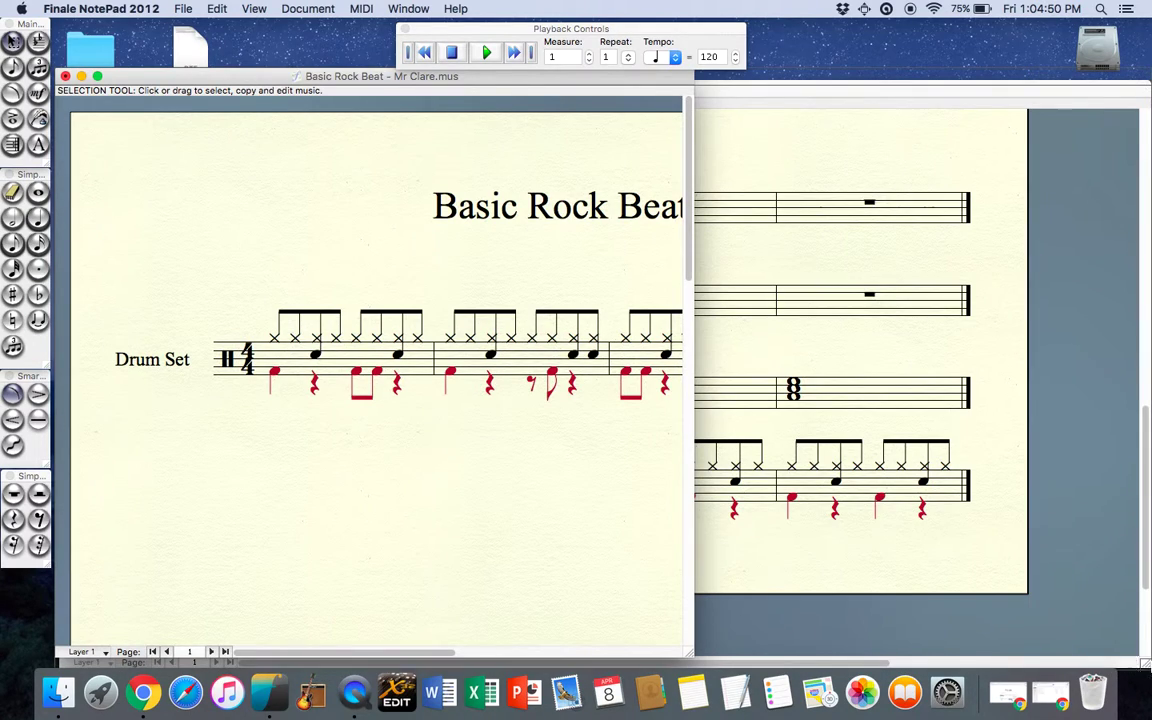
pyautogui.moveTo(1145, 662); pyautogui.dragTo(1148, 658)
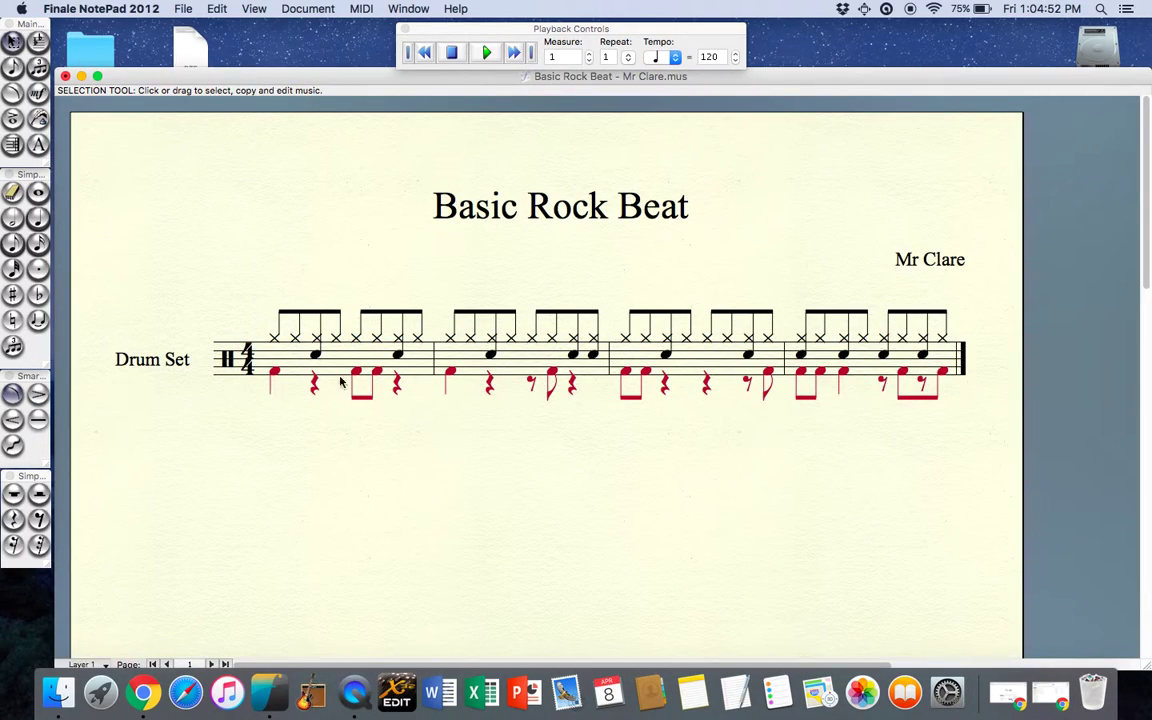
pyautogui.click(322, 320)
pyautogui.click(440, 320)
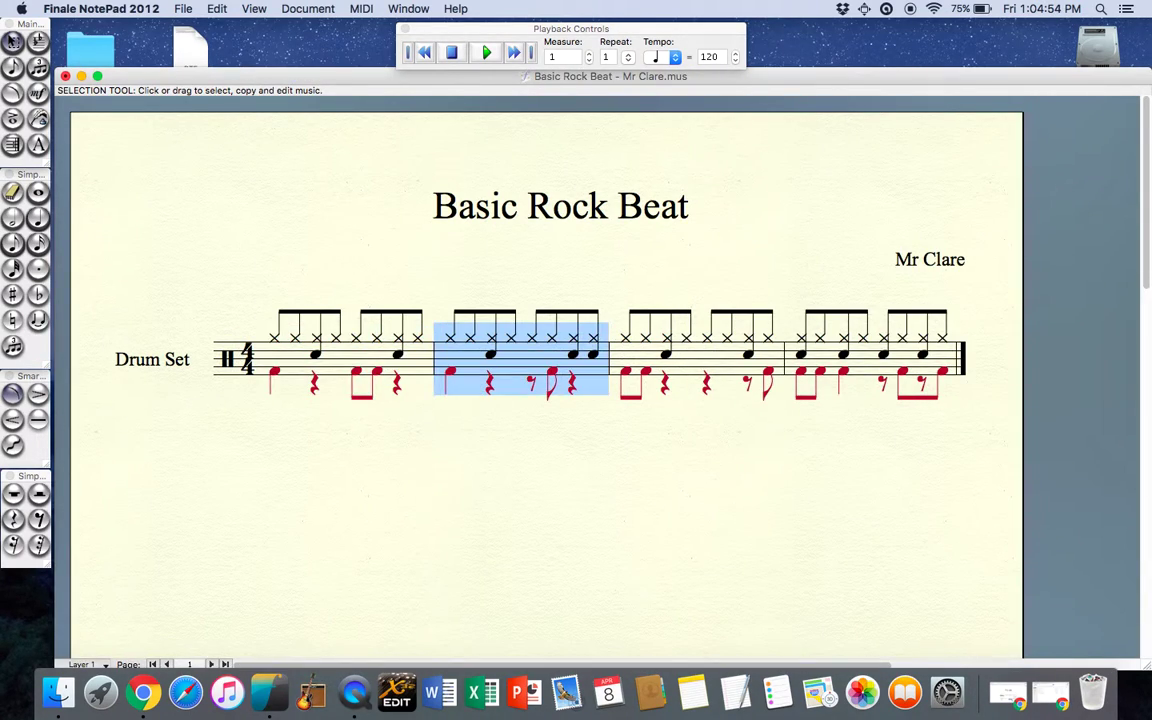
pyautogui.click(658, 351)
pyautogui.click(831, 350)
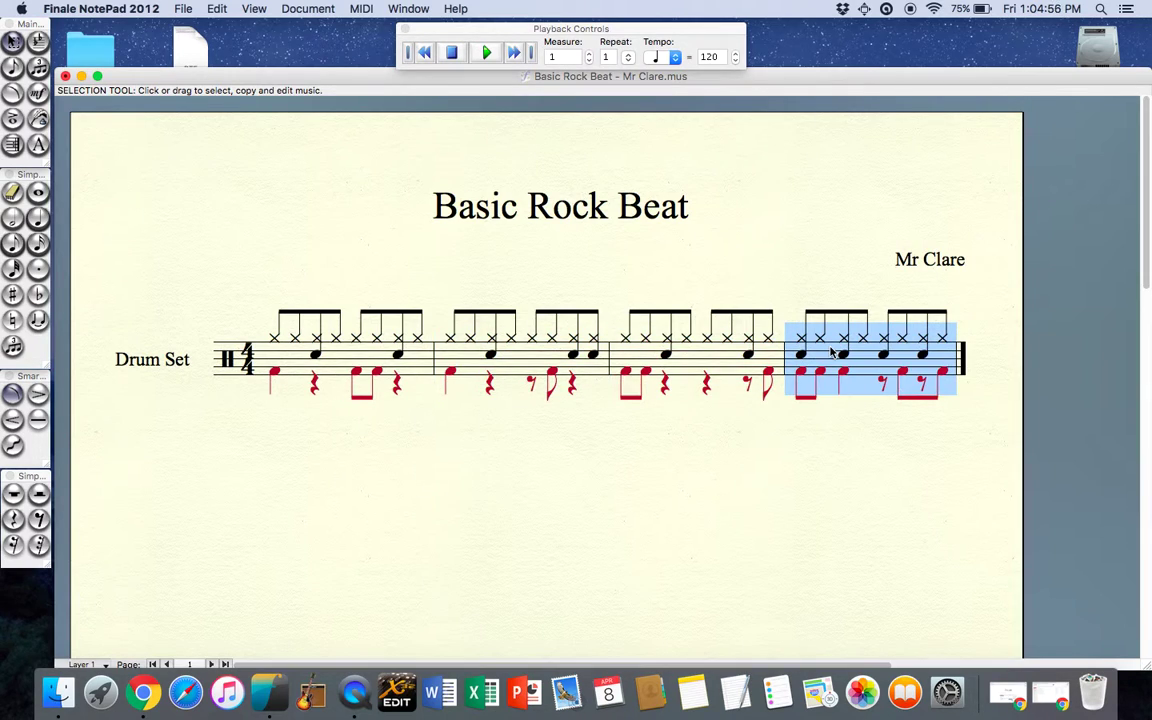
pyautogui.click(338, 343)
pyautogui.click(445, 322)
pyautogui.click(633, 352)
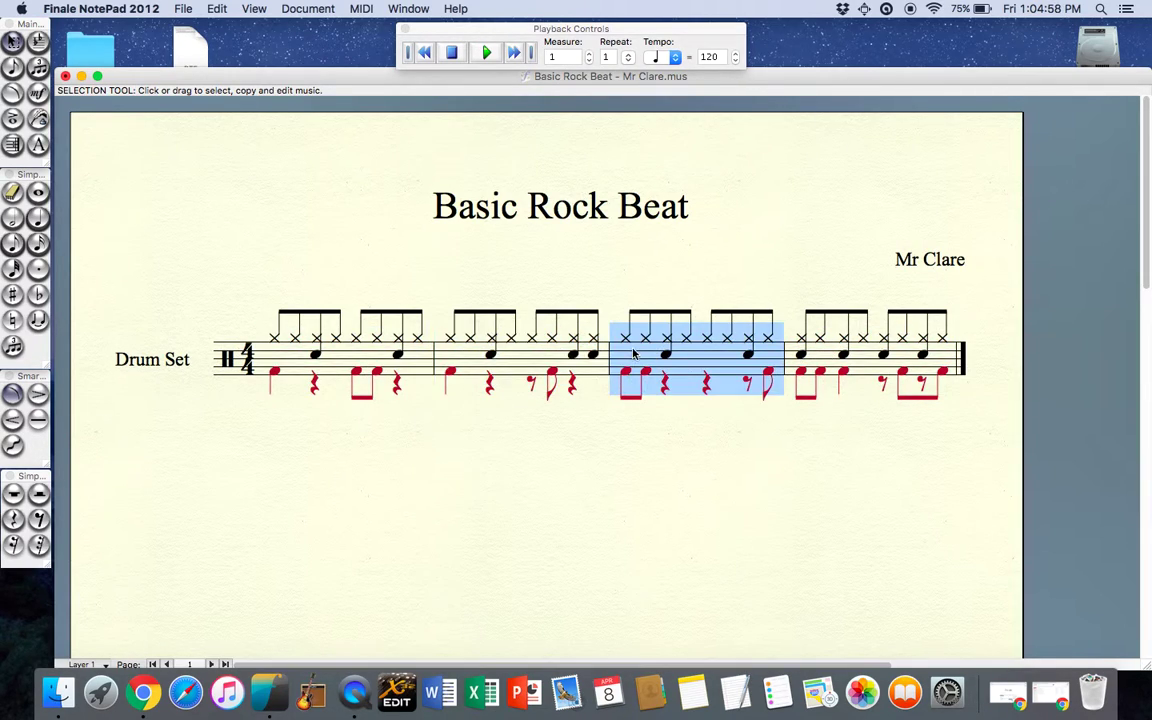
# - Point out each of the four kick-pattern variations in turn
pyautogui.click(354, 363)
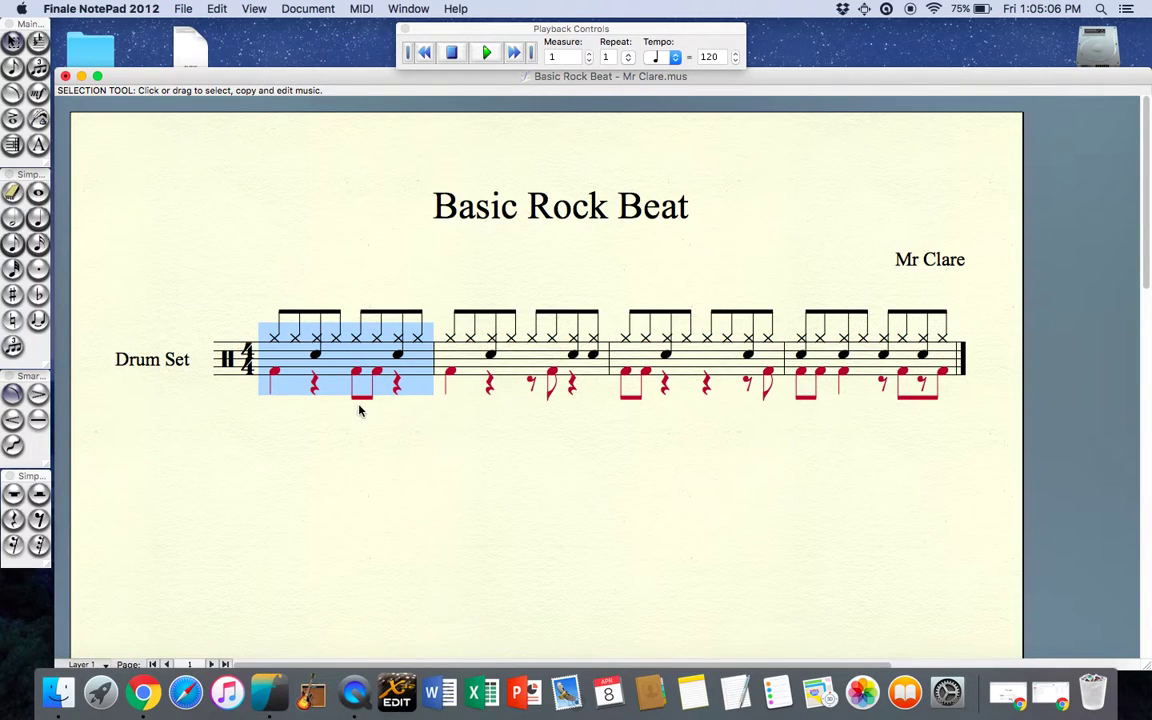
pyautogui.click(518, 361)
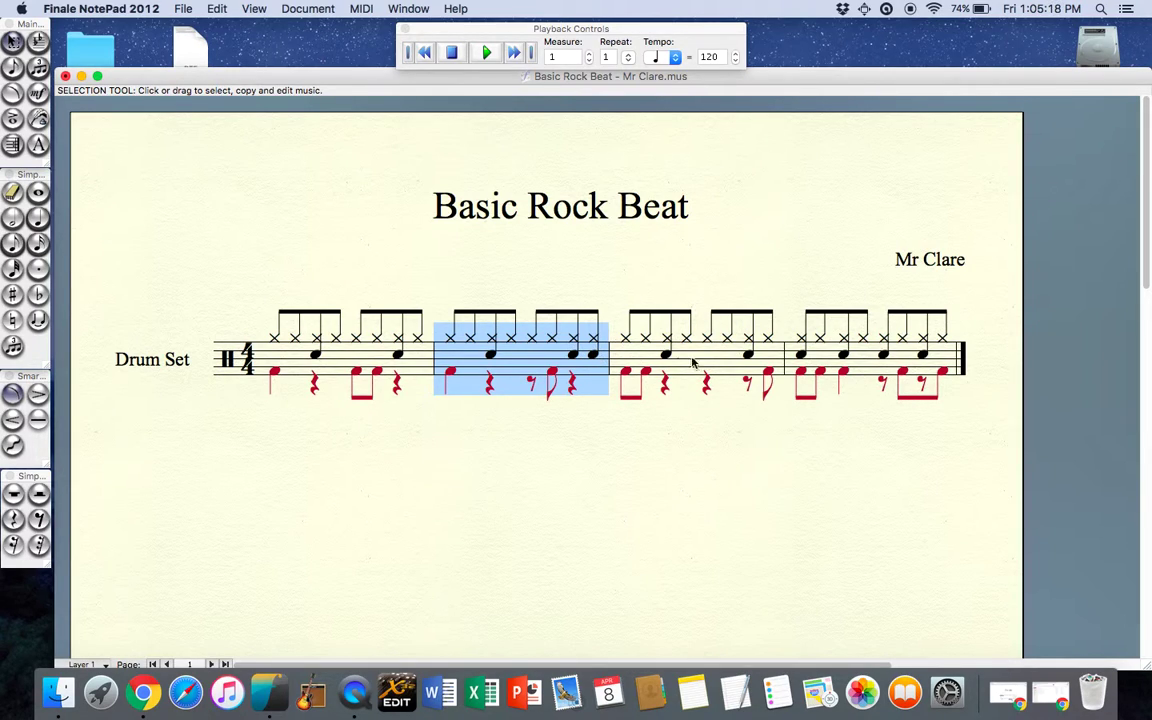
pyautogui.click(639, 330)
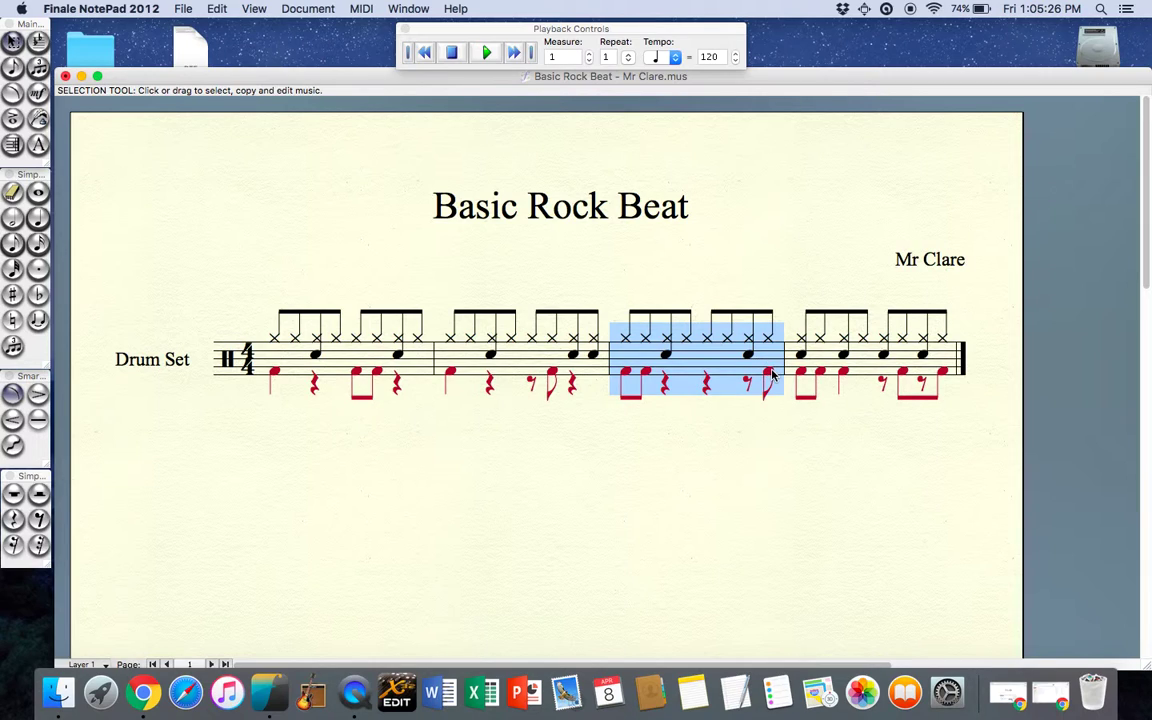
pyautogui.click(883, 375)
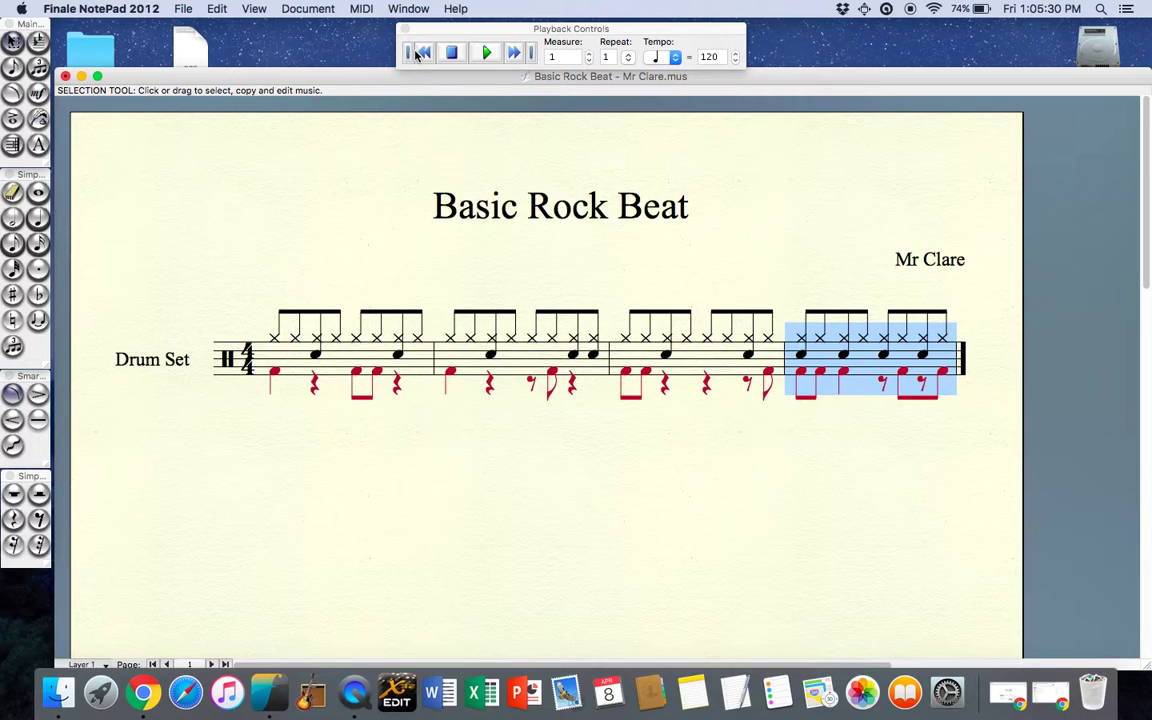
# - Play back the four kick-pattern variations twice, starting from measure 1
pyautogui.click(488, 53)
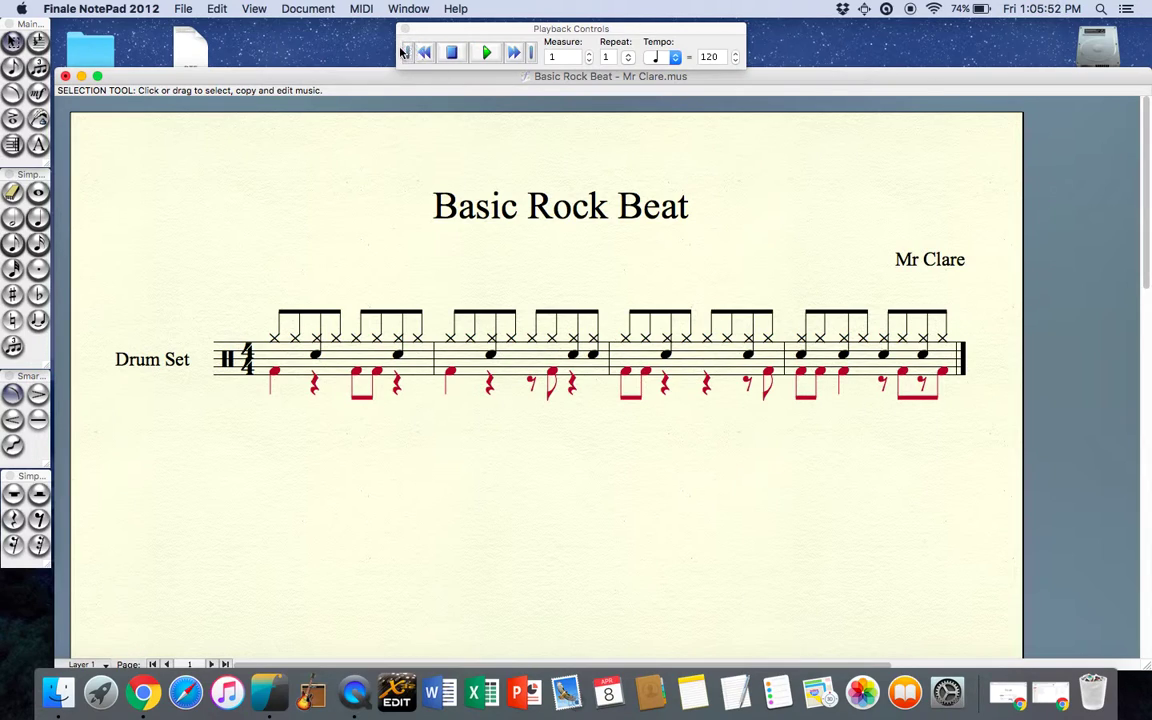
pyautogui.click(488, 53)
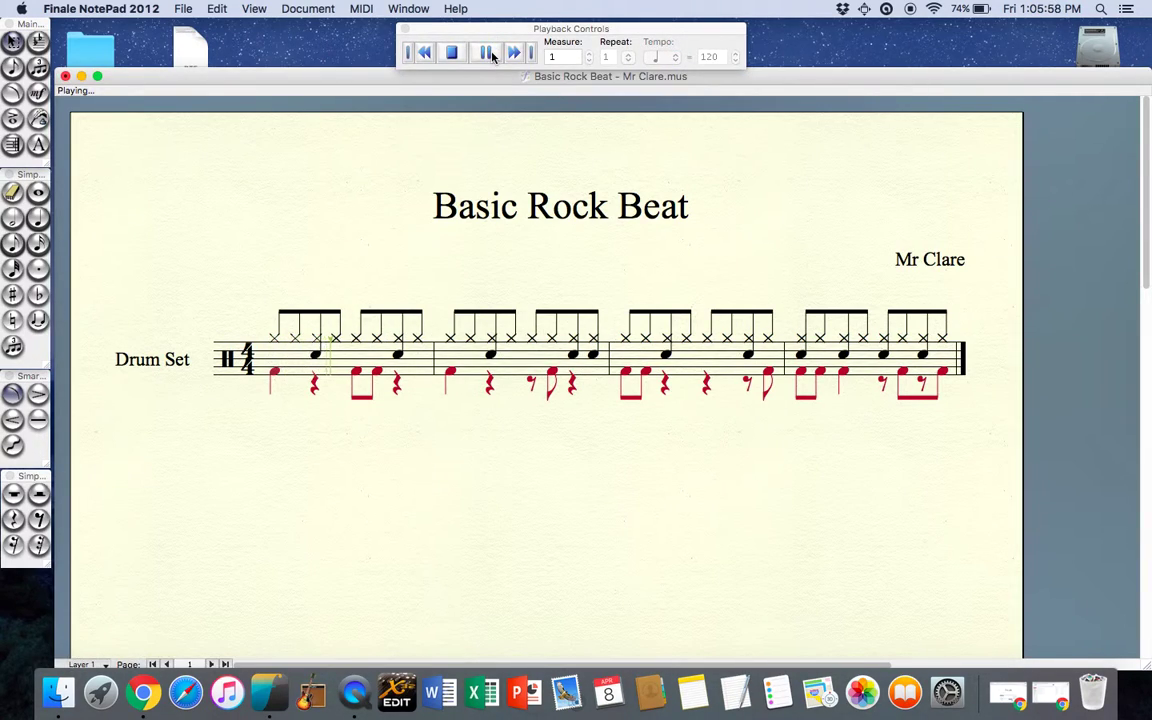